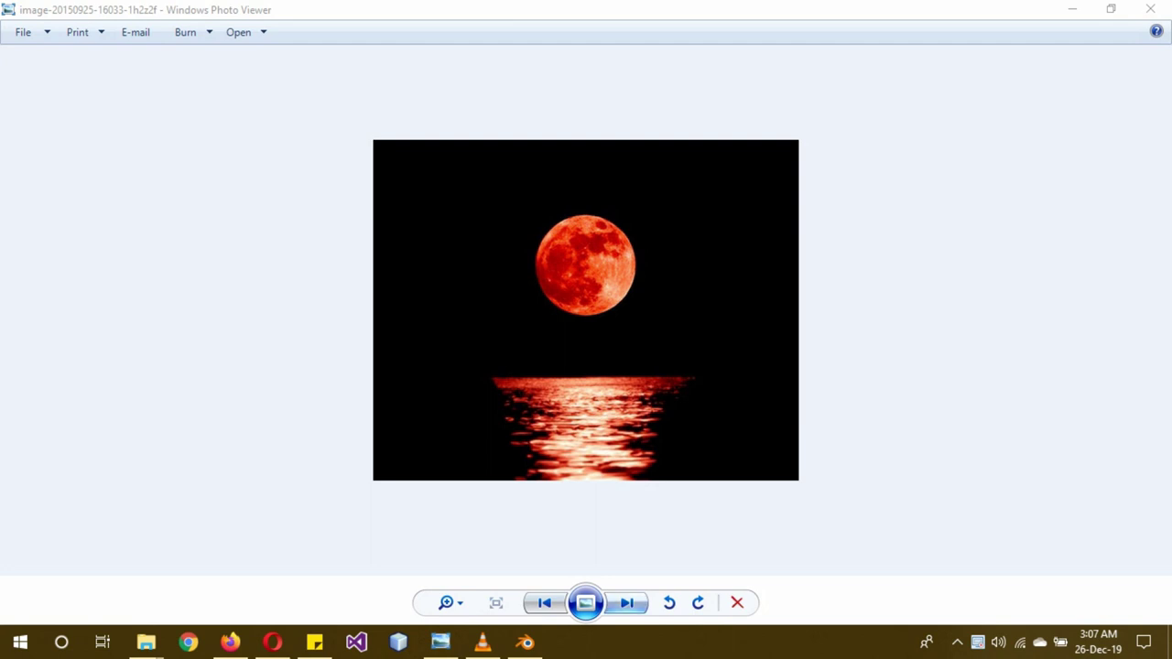
# Browse the blood moon reference photos, including the castle and pencils images, then minimize the viewer.
pyautogui.click(627, 603)
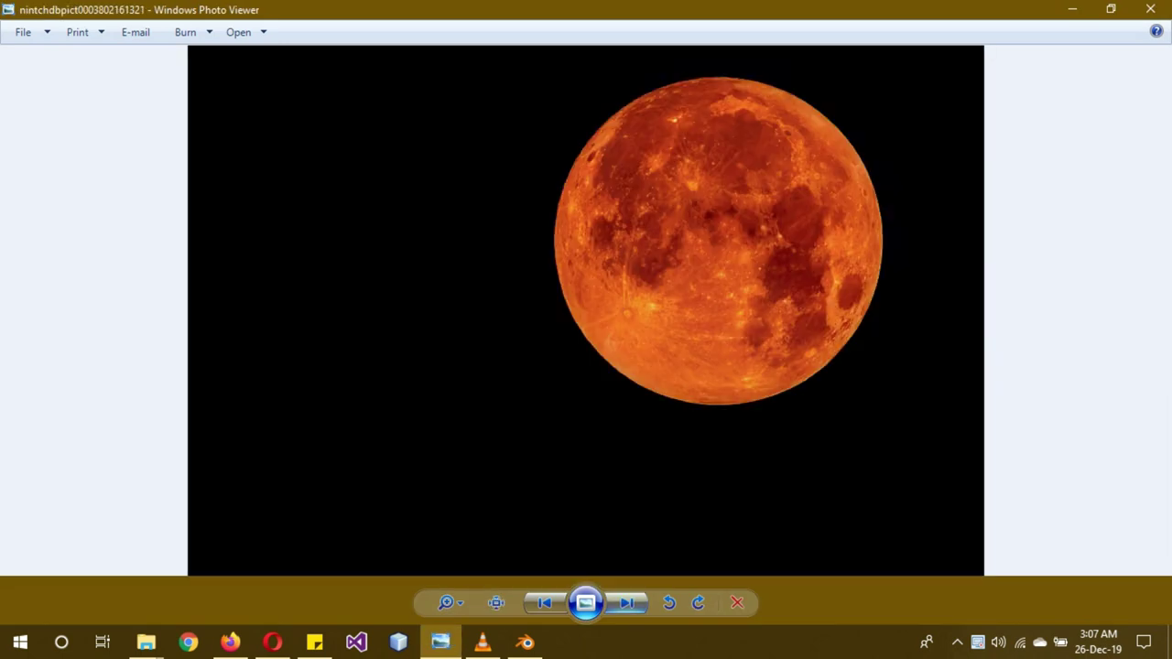
pyautogui.press('Right')
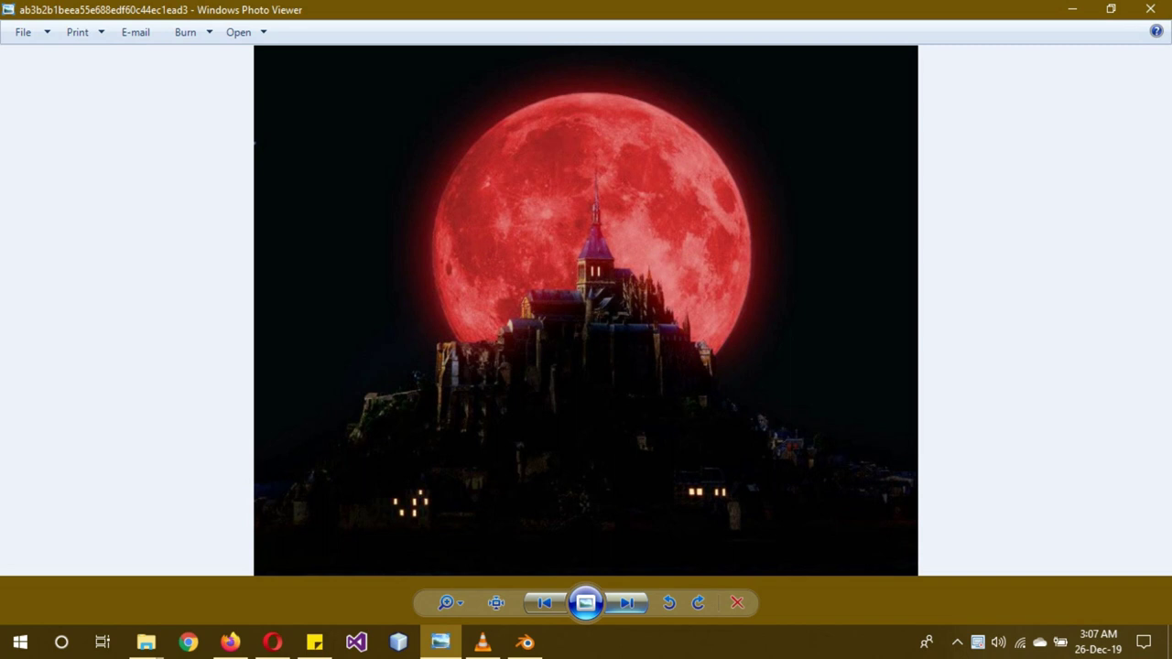
pyautogui.press('Right')
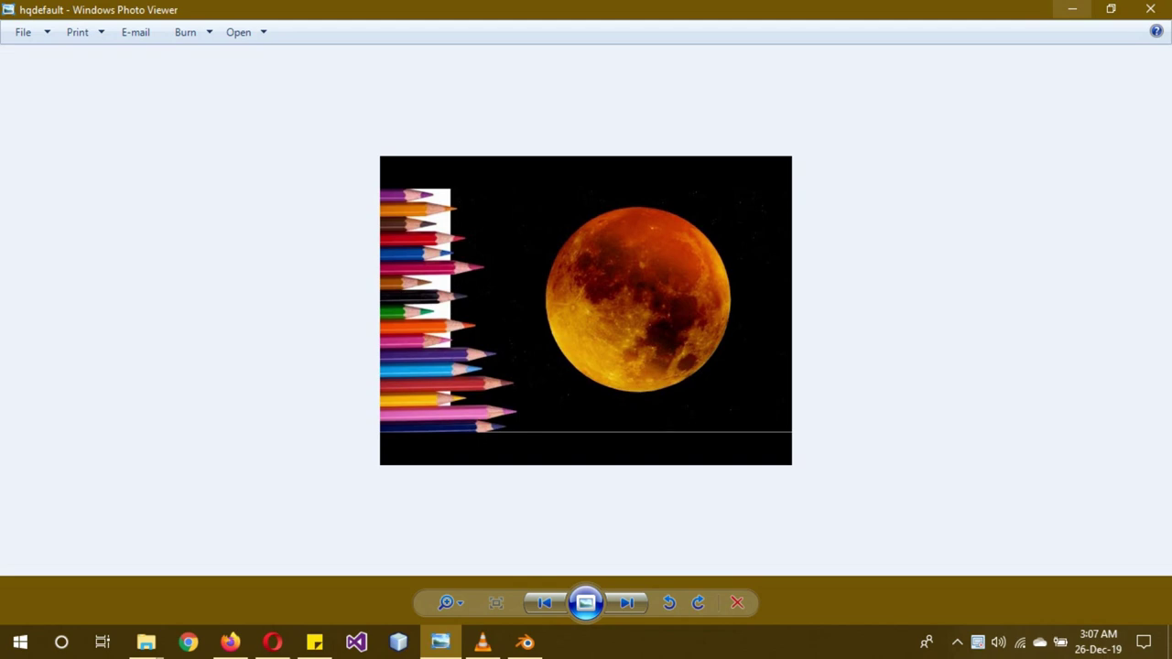
pyautogui.click(1072, 9)
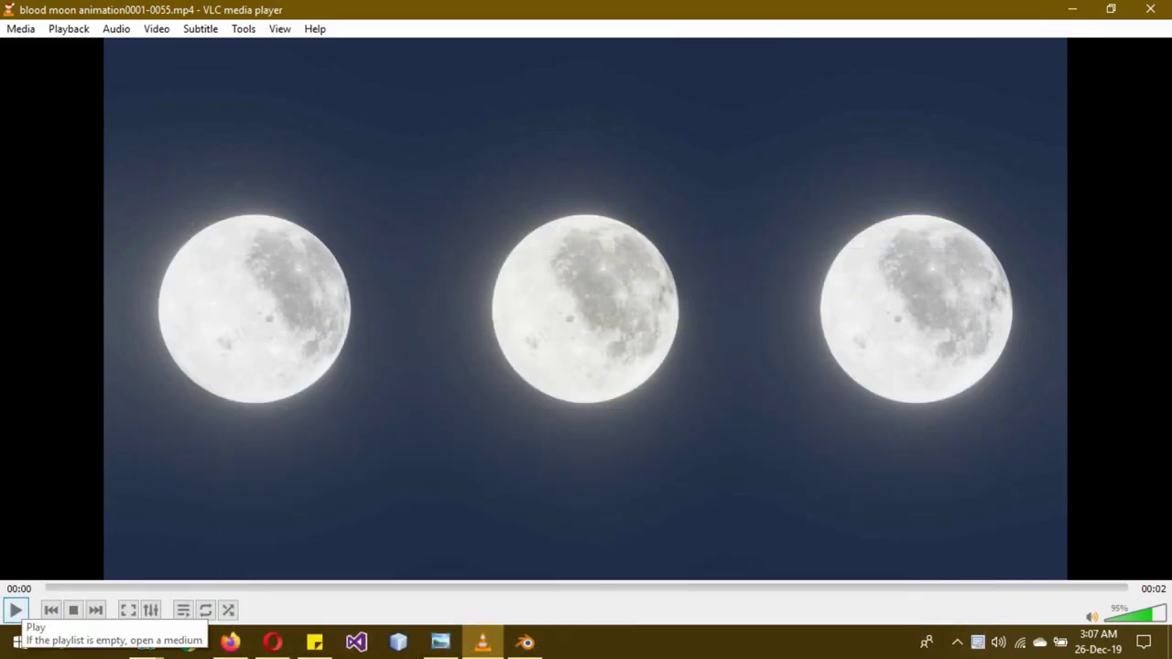
# Play the three-moon blood moon animation in VLC.
pyautogui.click(15, 610)
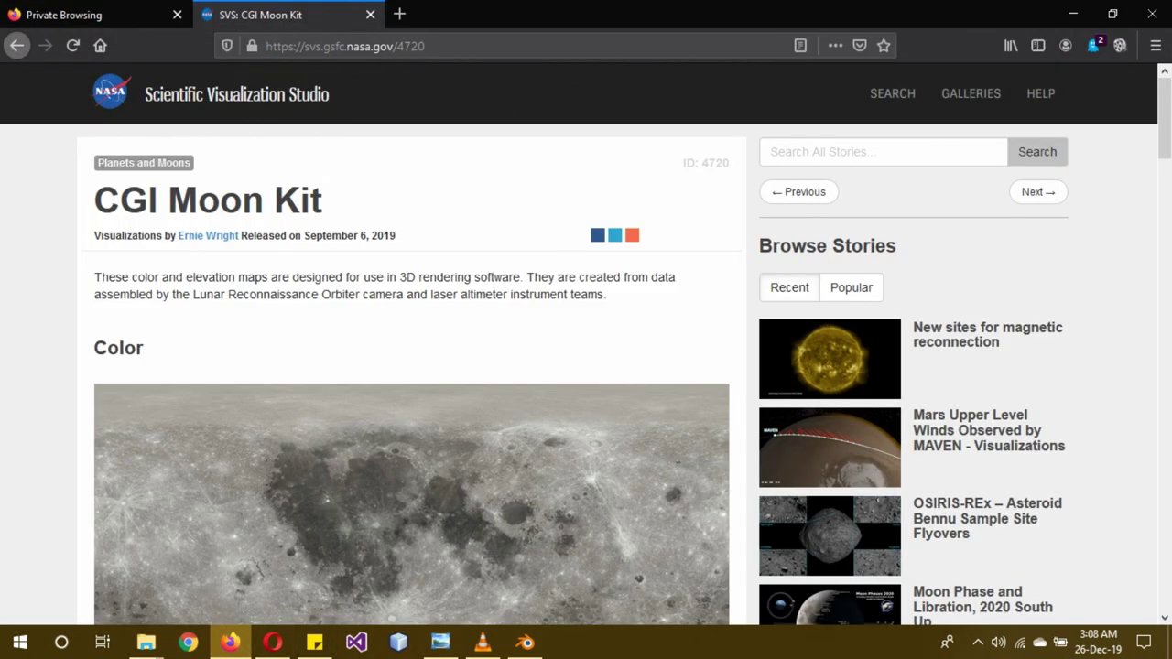
# Check the CGI Moon Kit colour and displacement map download sizes, then minimize Firefox.
pyautogui.scroll(-3, 587, 366)
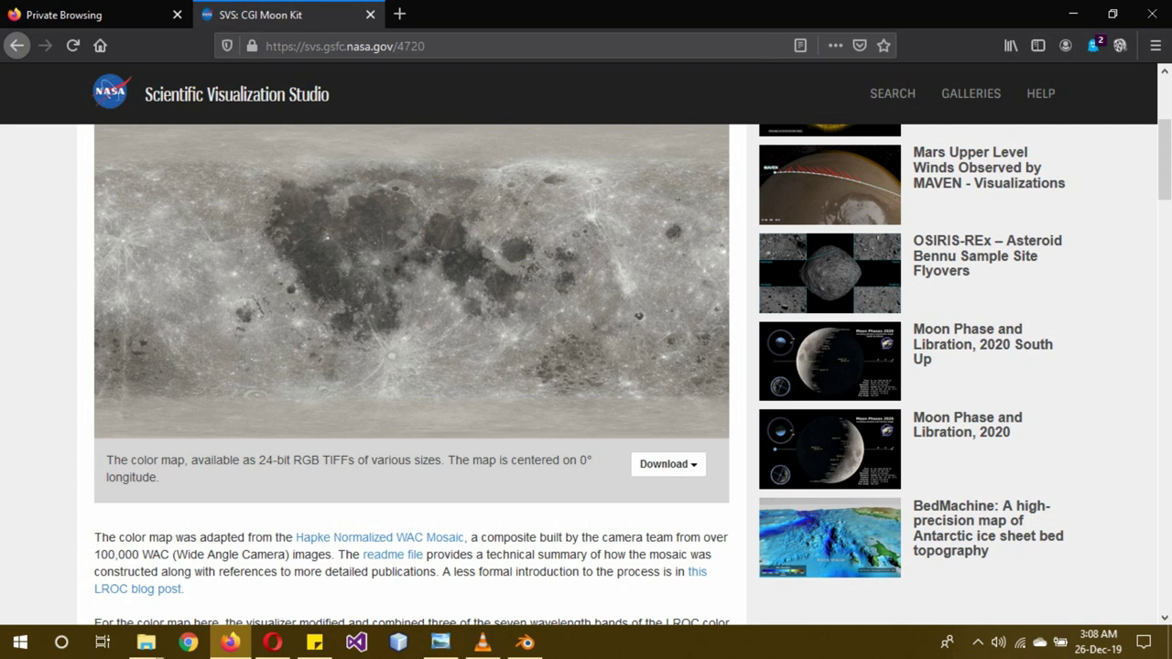
pyautogui.click(668, 465)
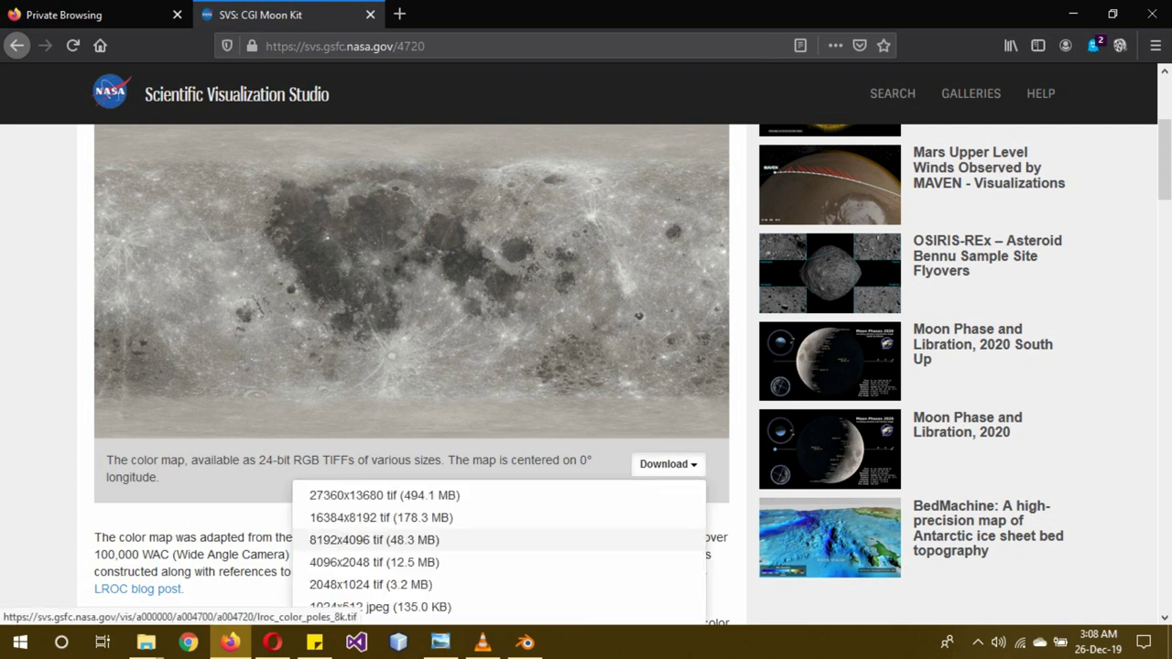
pyautogui.scroll(-1, 375, 540)
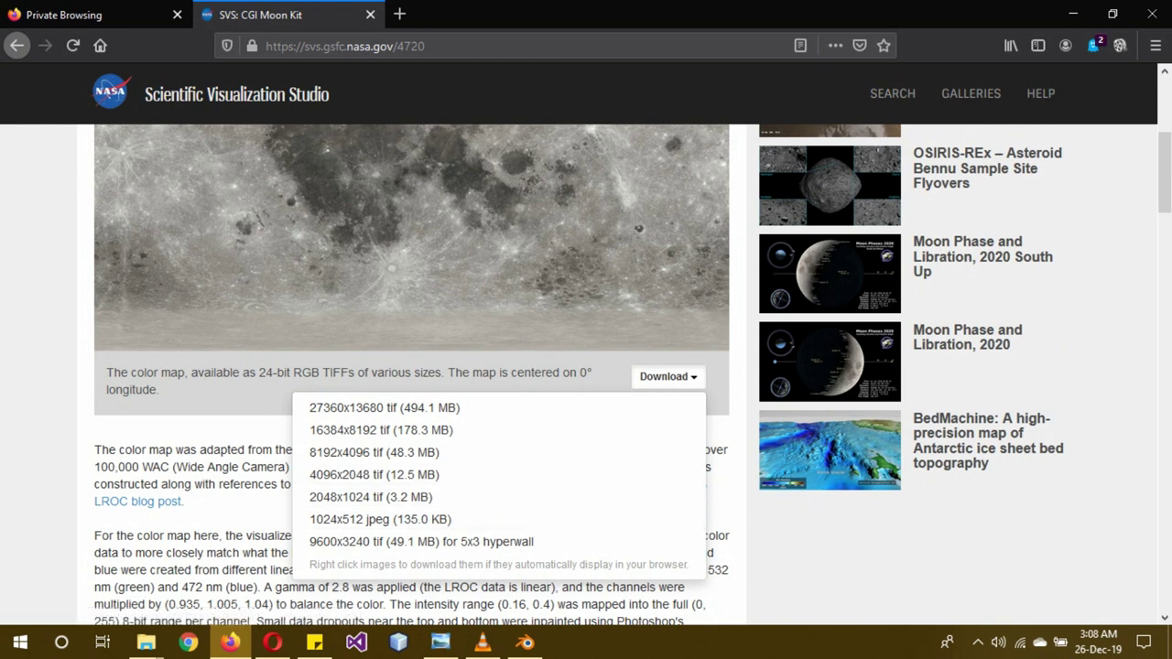
pyautogui.press('Escape')
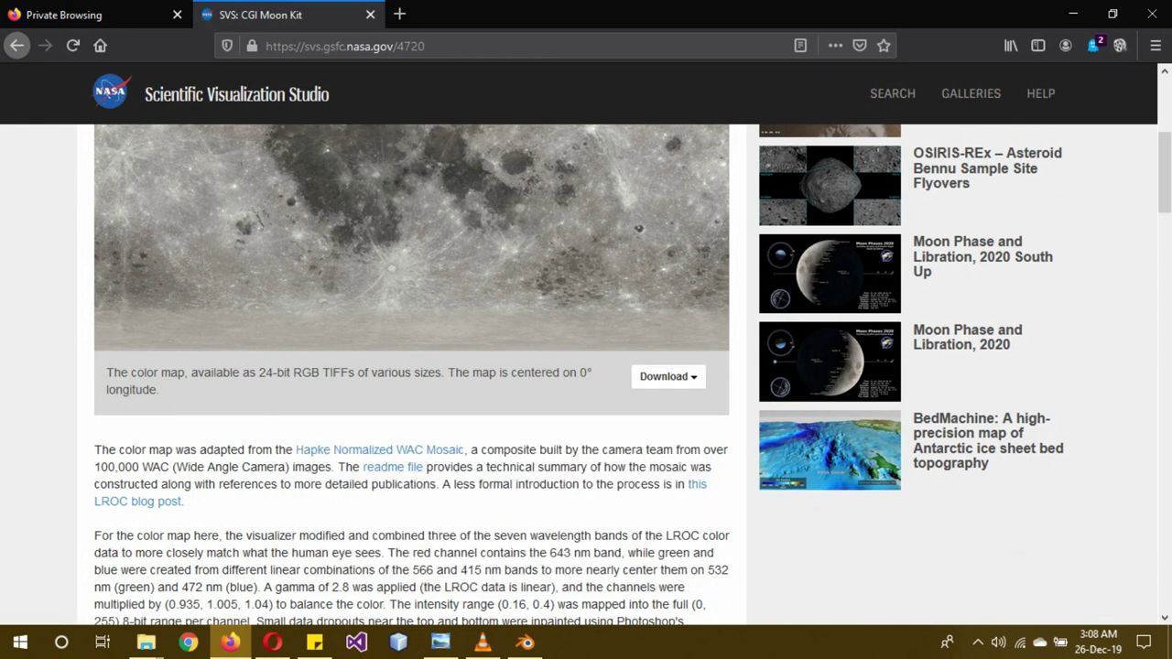
pyautogui.scroll(-5, 668, 437)
pyautogui.scroll(-4, 668, 438)
pyautogui.click(667, 438)
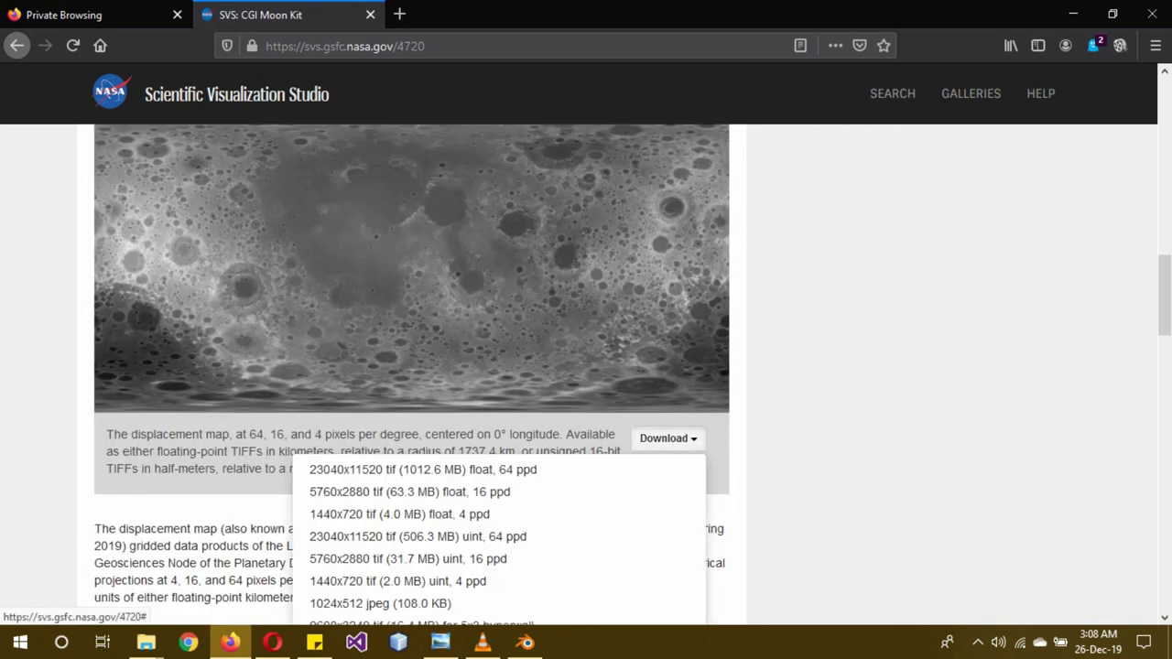
pyautogui.press('Escape')
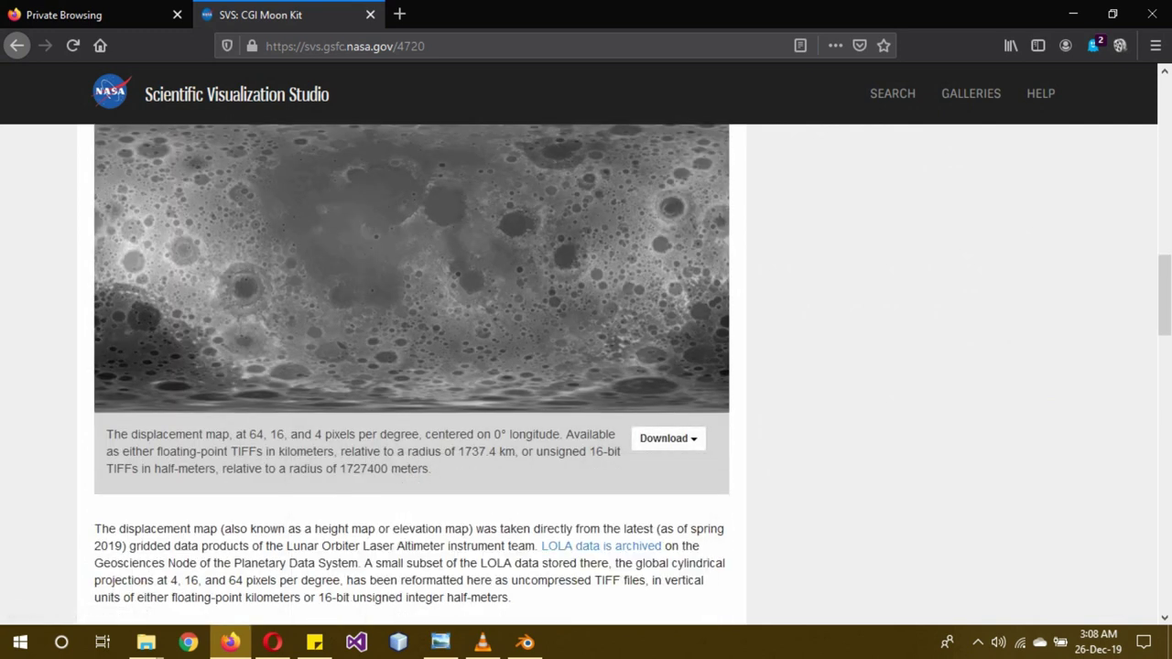
pyautogui.click(1074, 13)
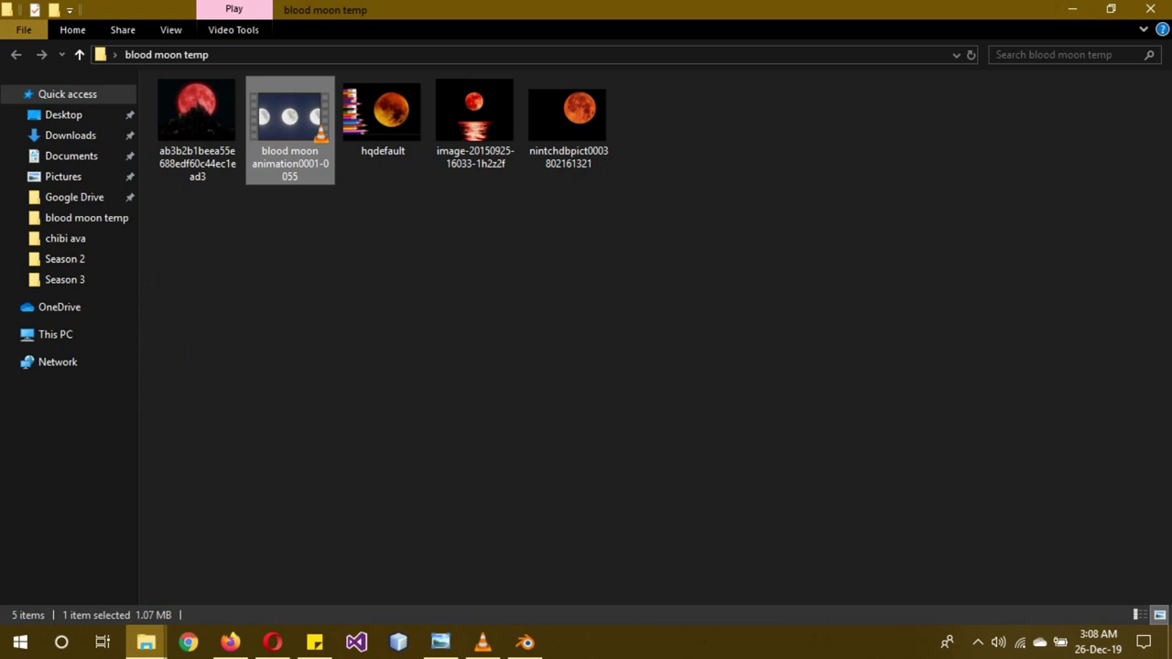
# Replace the default cube with a UV sphere, viewed from the top.
pyautogui.click(525, 642)
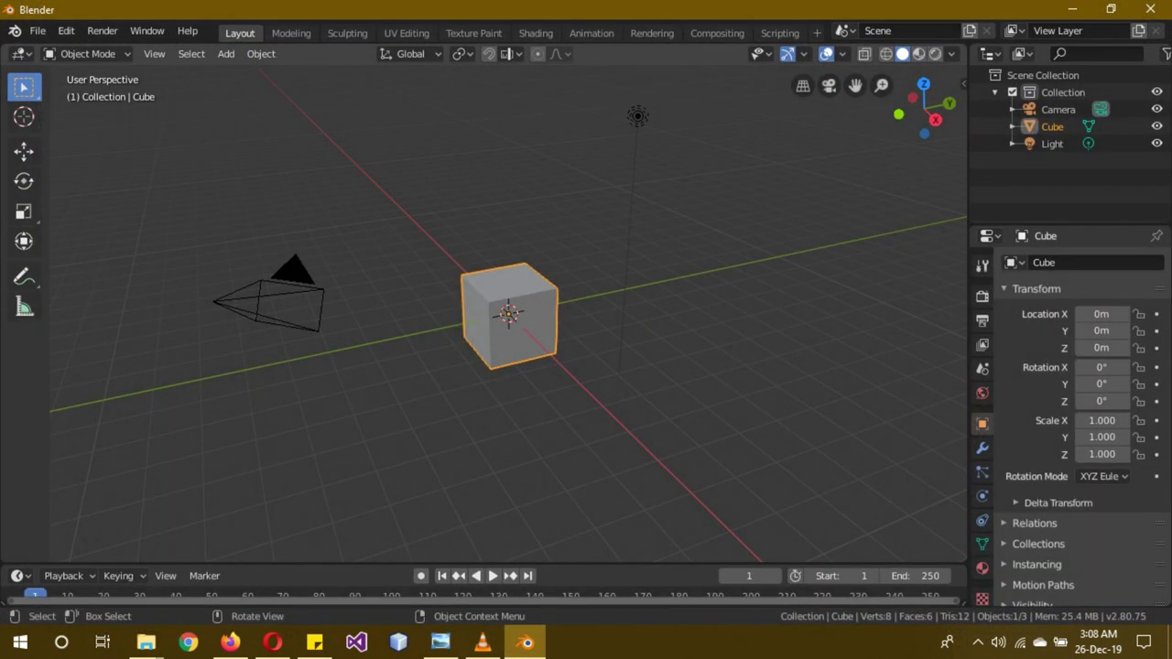
pyautogui.press('Delete')
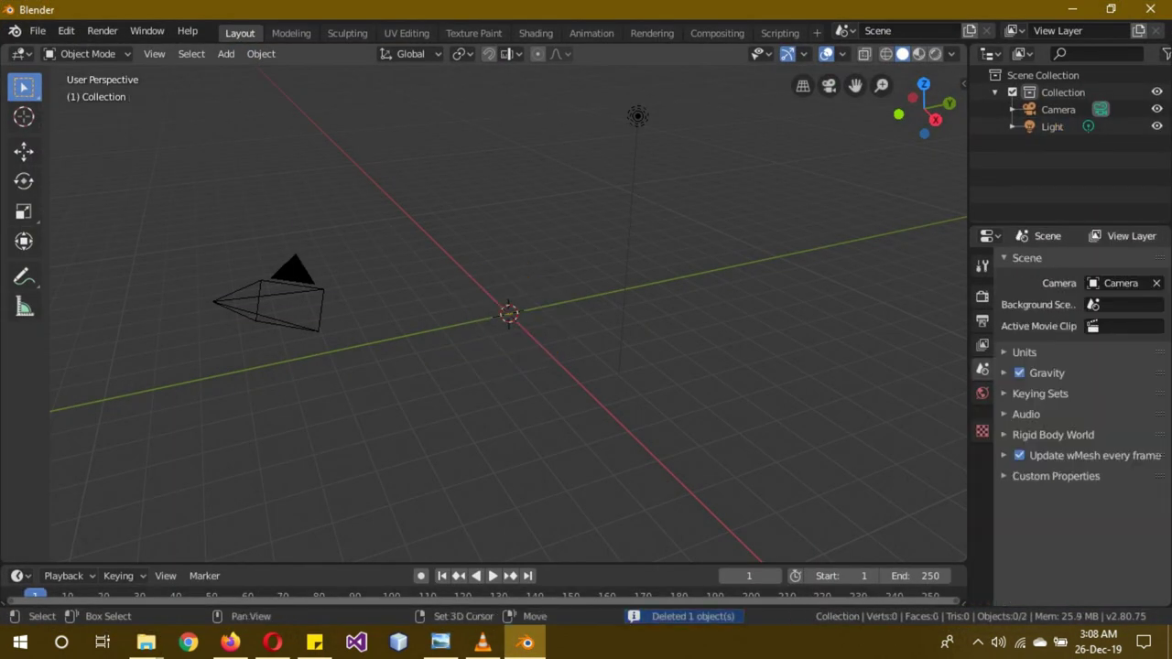
pyautogui.hotkey('shift', 'a')
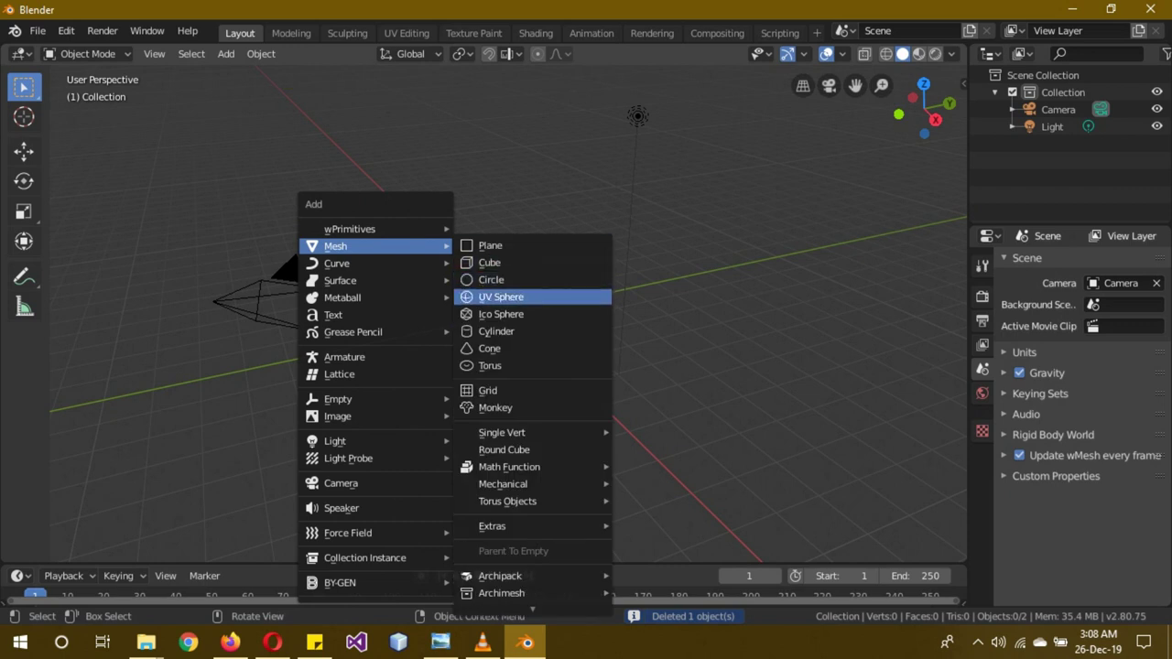
pyautogui.click(501, 297)
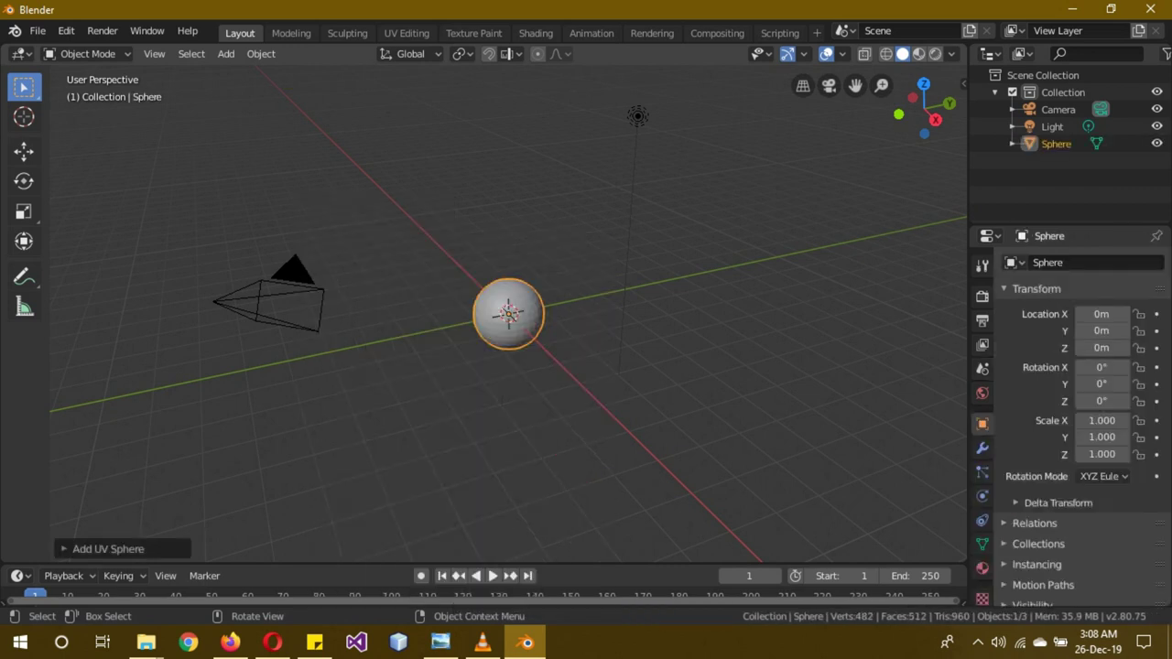
pyautogui.press('KP_7')
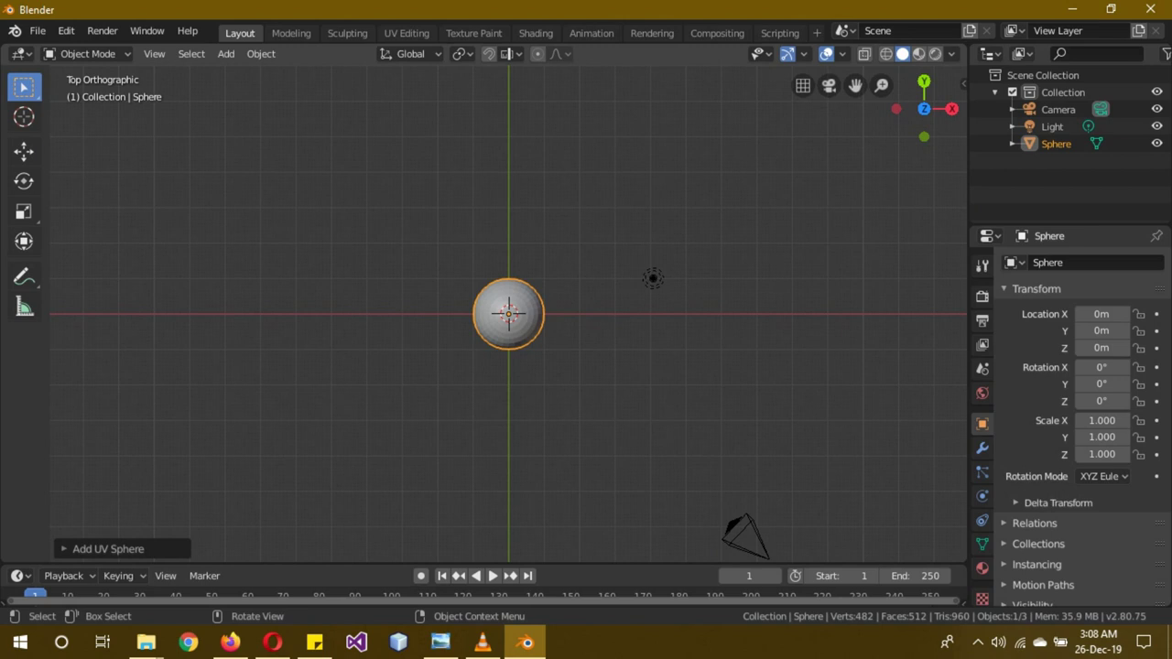
# Scale the sphere mesh up three times in edge-select edit mode.
pyautogui.press('Tab')
pyautogui.scroll(4, 808, 241)
pyautogui.press('2')
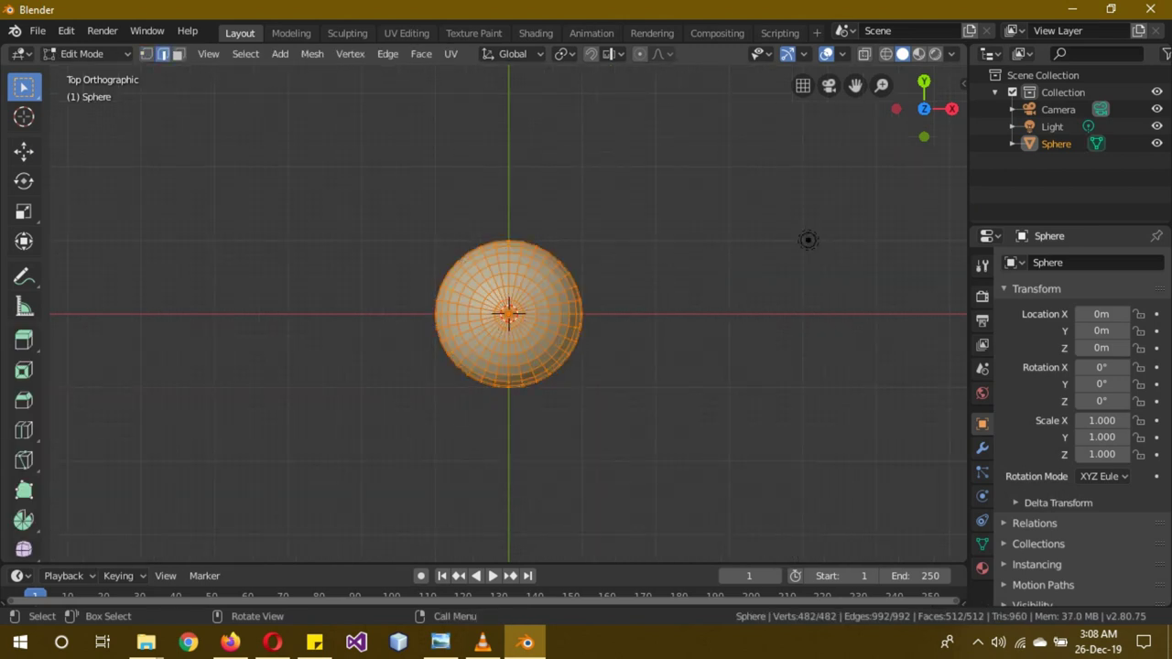
pyautogui.press('s')
pyautogui.press('3')
pyautogui.press('Return')
# Mark one pole-to-pole meridian edge loop as a seam.
pyautogui.click(509, 314)
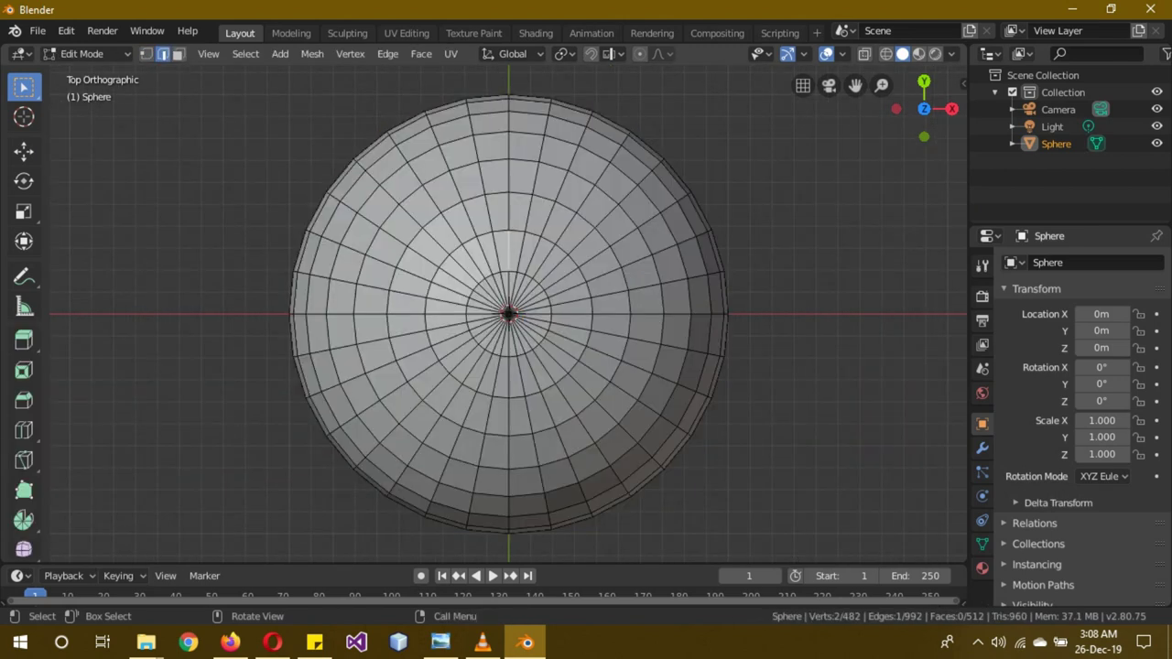
pyautogui.keyDown('alt'); pyautogui.click(510, 303); pyautogui.keyUp('alt')
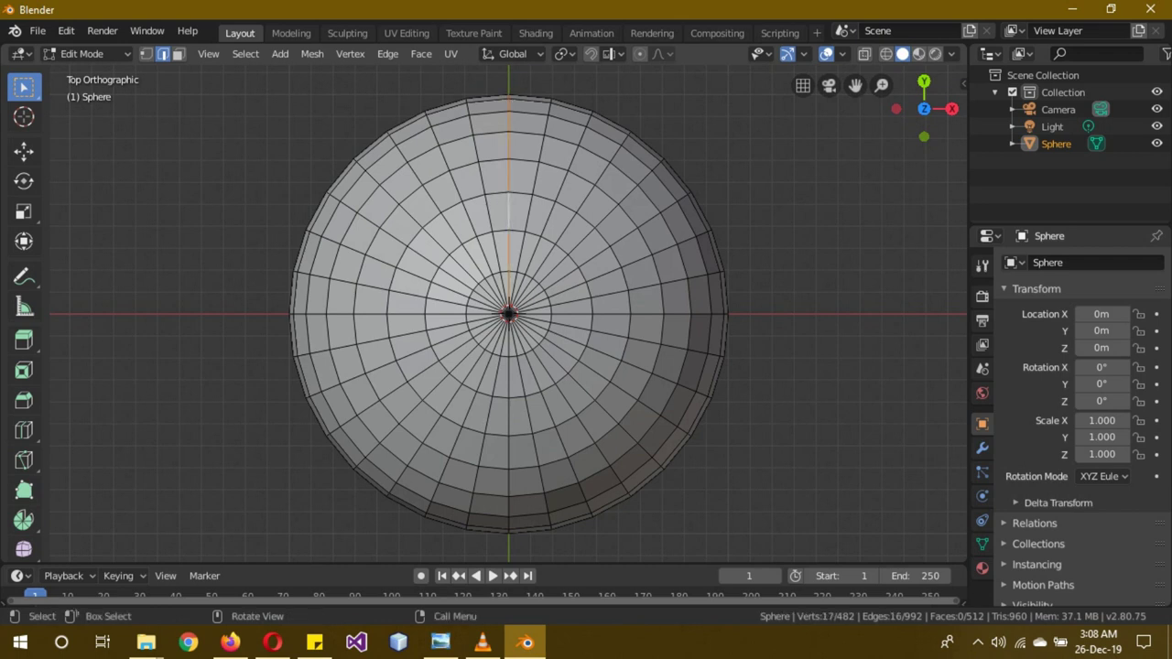
pyautogui.moveTo(513, 275)
pyautogui.mouseDown(button='middle')
pyautogui.moveTo(549, 412)
pyautogui.moveTo(586, 412)
pyautogui.mouseUp(button='middle')
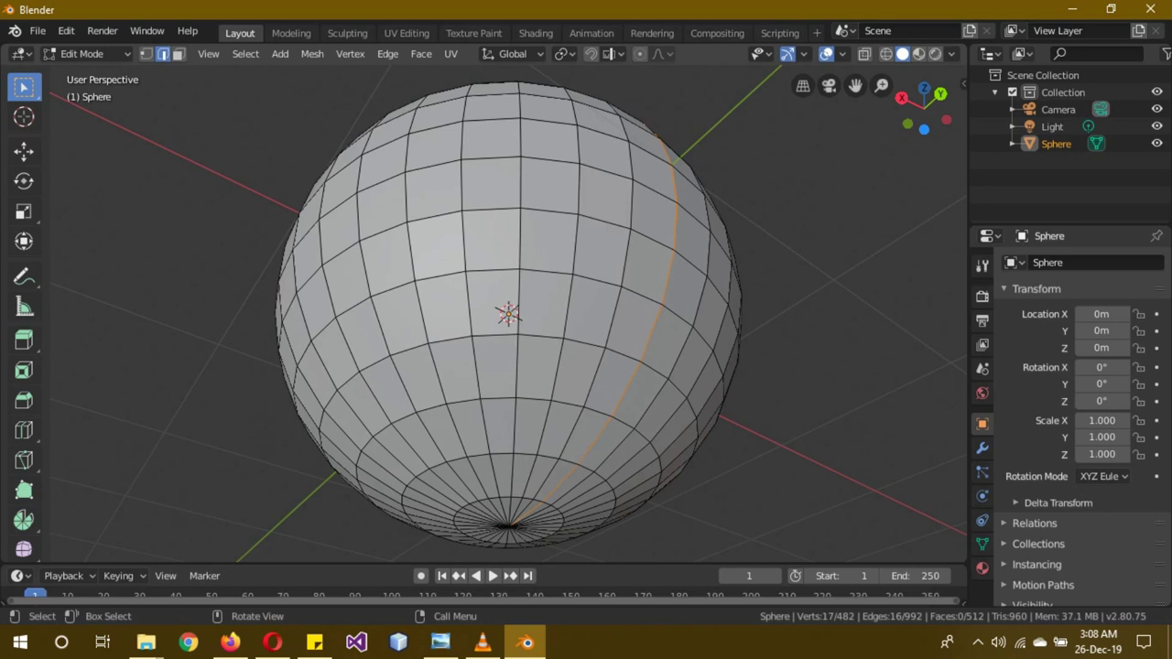
pyautogui.rightClick(759, 178)
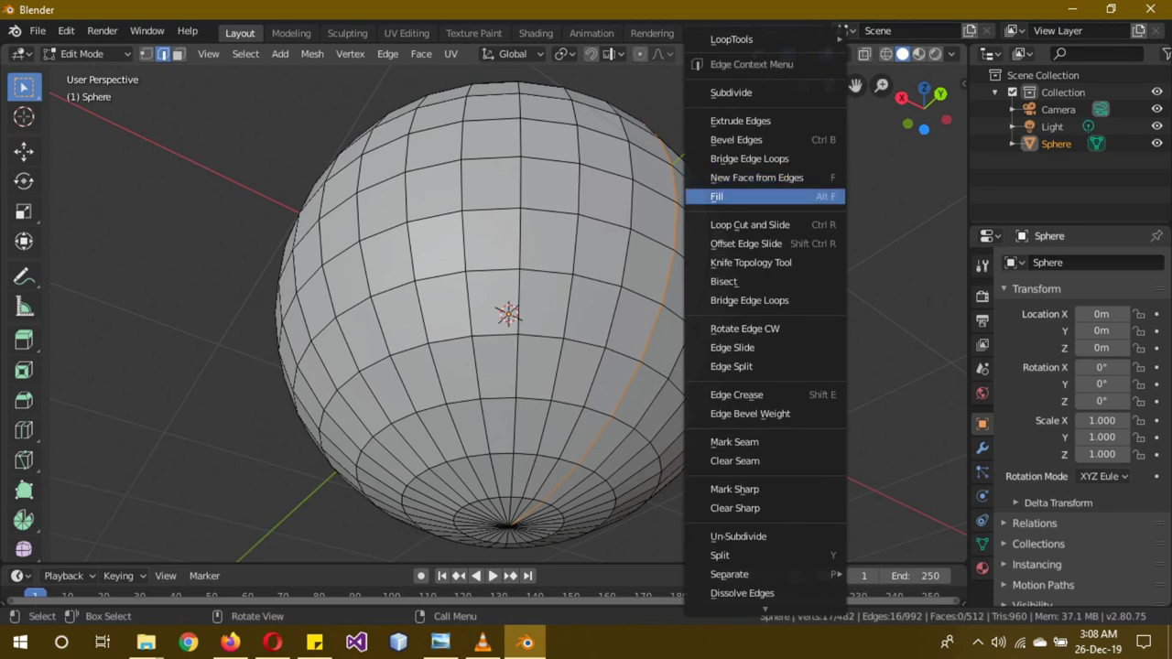
pyautogui.click(734, 442)
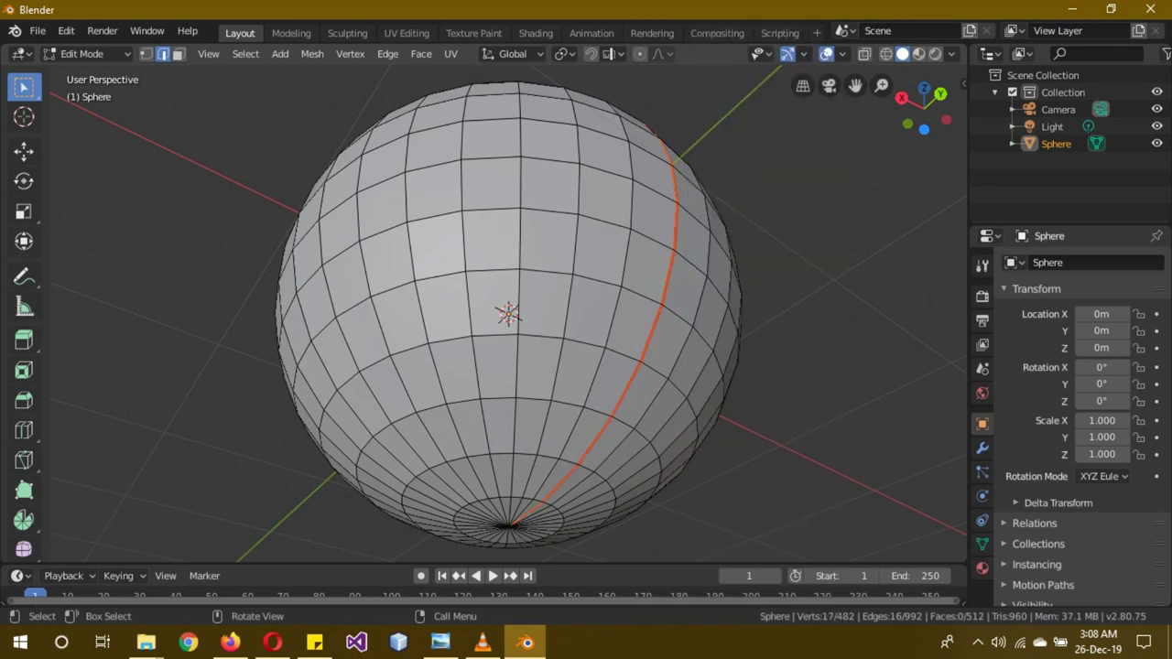
# Add and apply a Subdivision Surface modifier, then shade the sphere smooth.
pyautogui.press('Tab')
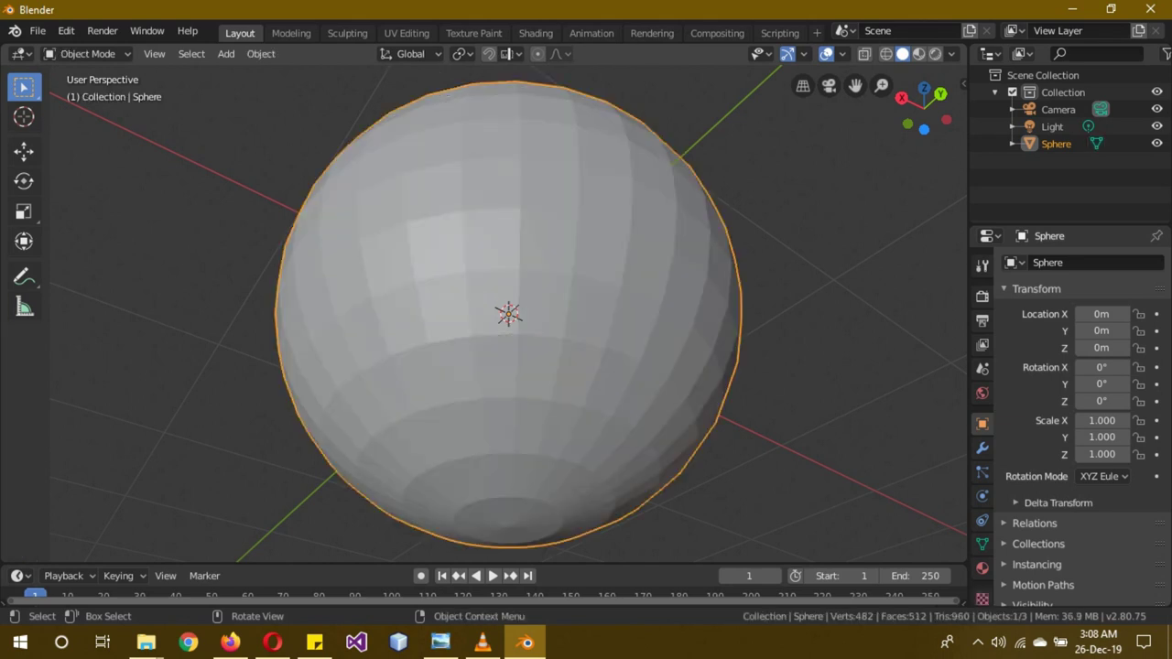
pyautogui.press('KP_1')
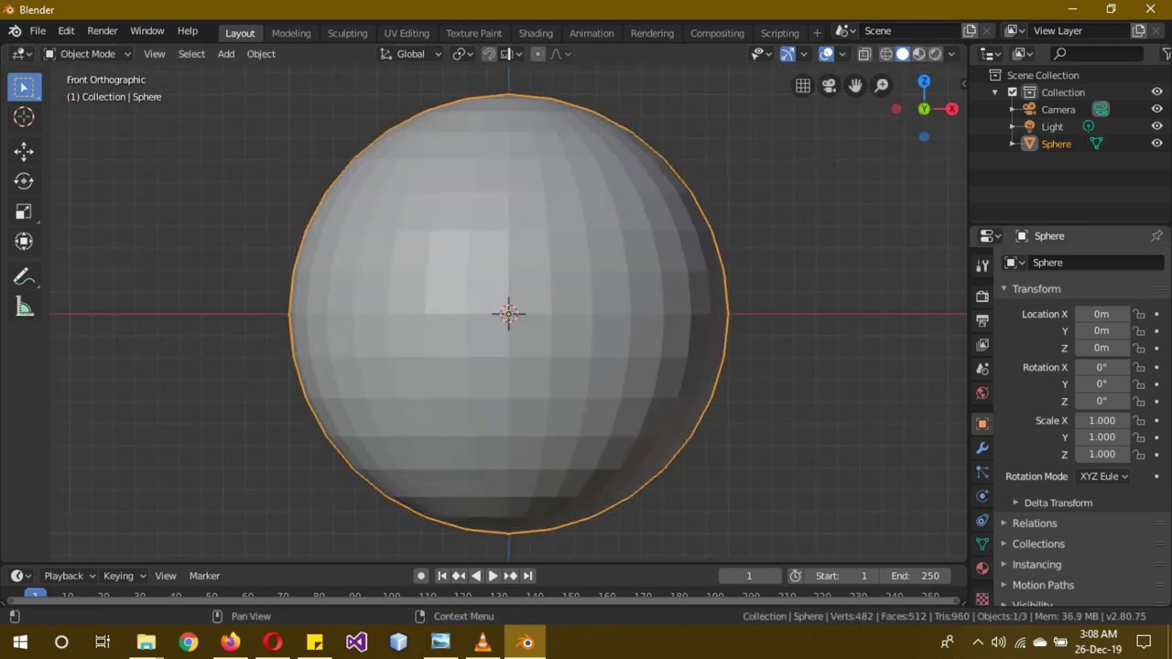
pyautogui.click(983, 448)
pyautogui.click(1033, 262)
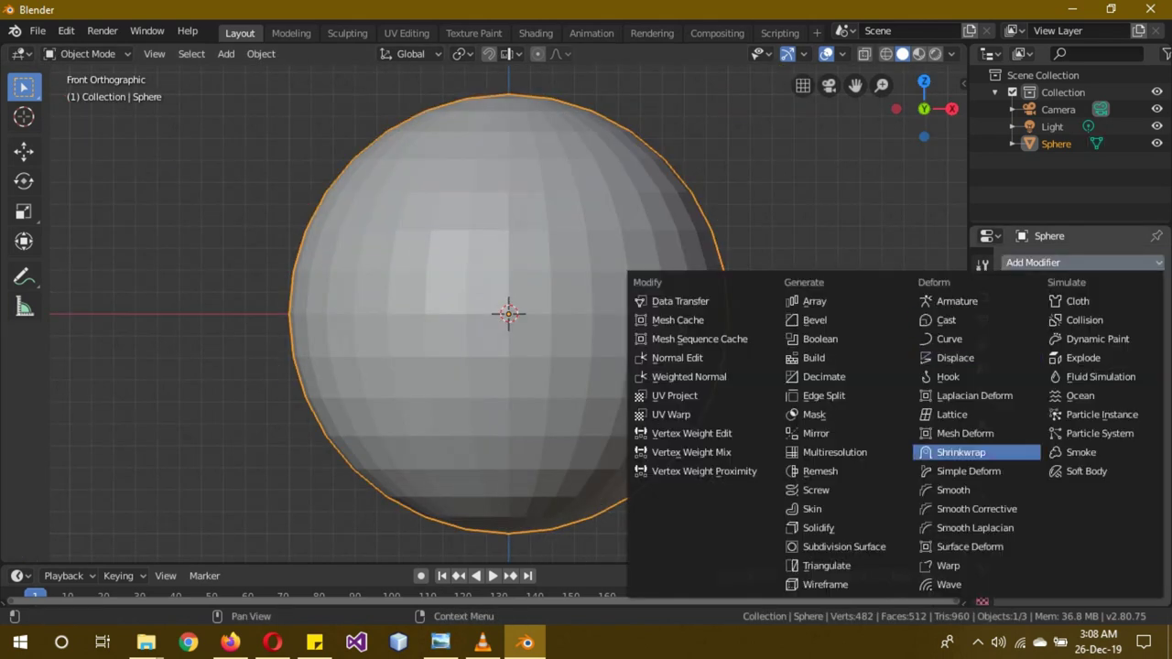
pyautogui.click(845, 547)
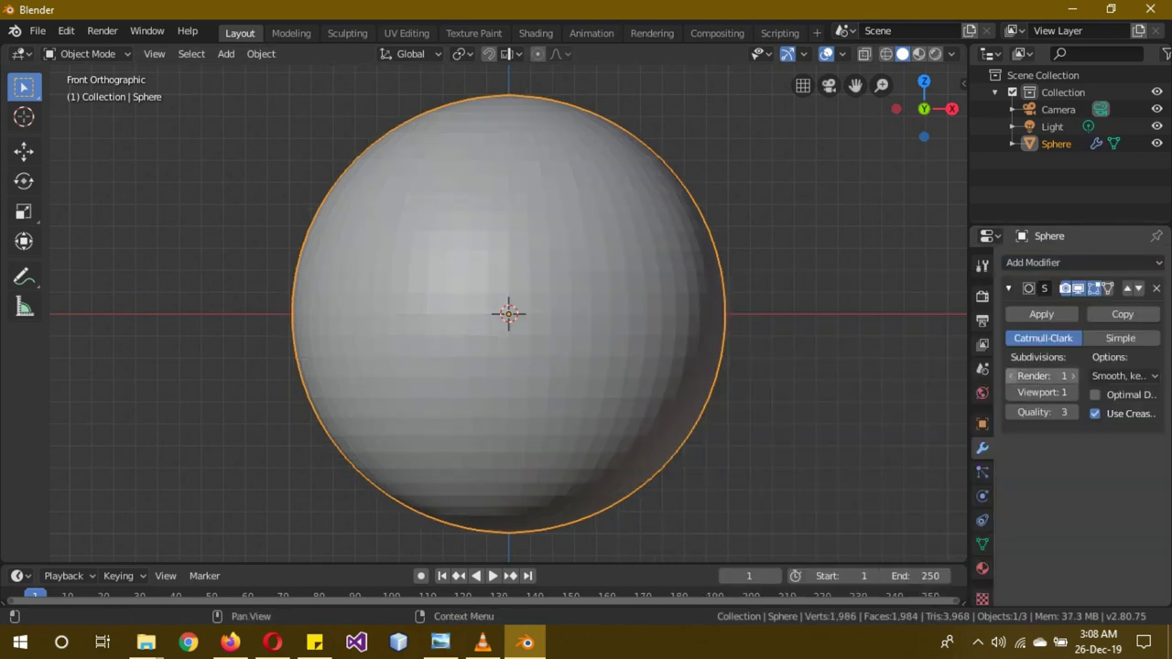
pyautogui.click(1041, 315)
pyautogui.rightClick(724, 163)
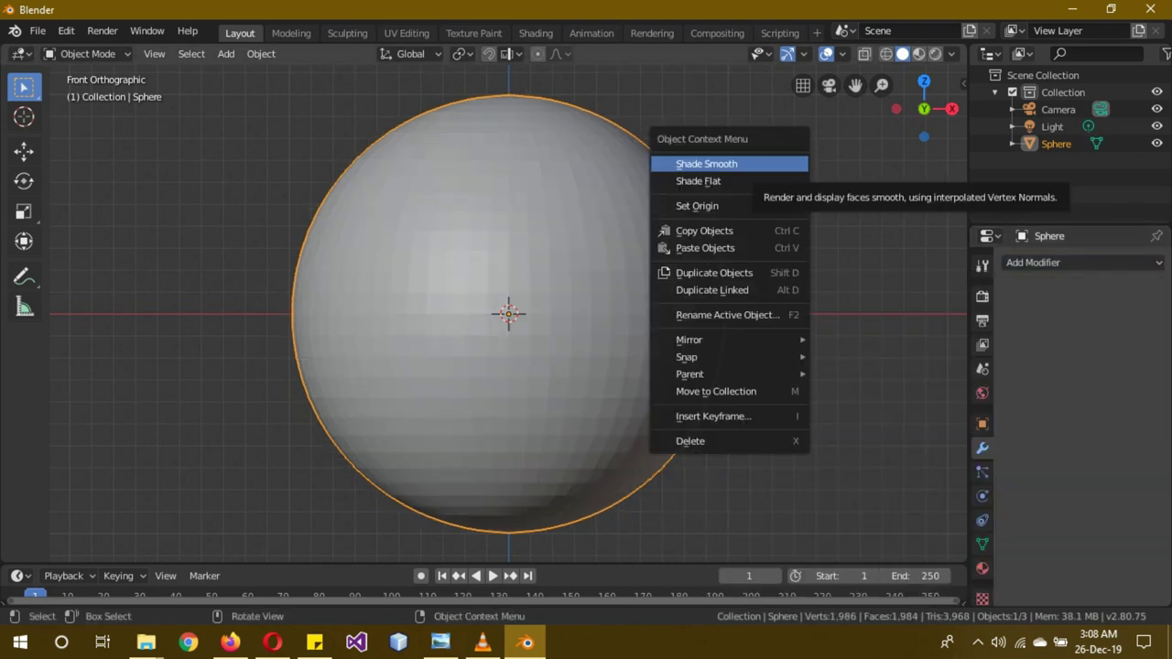
pyautogui.click(706, 163)
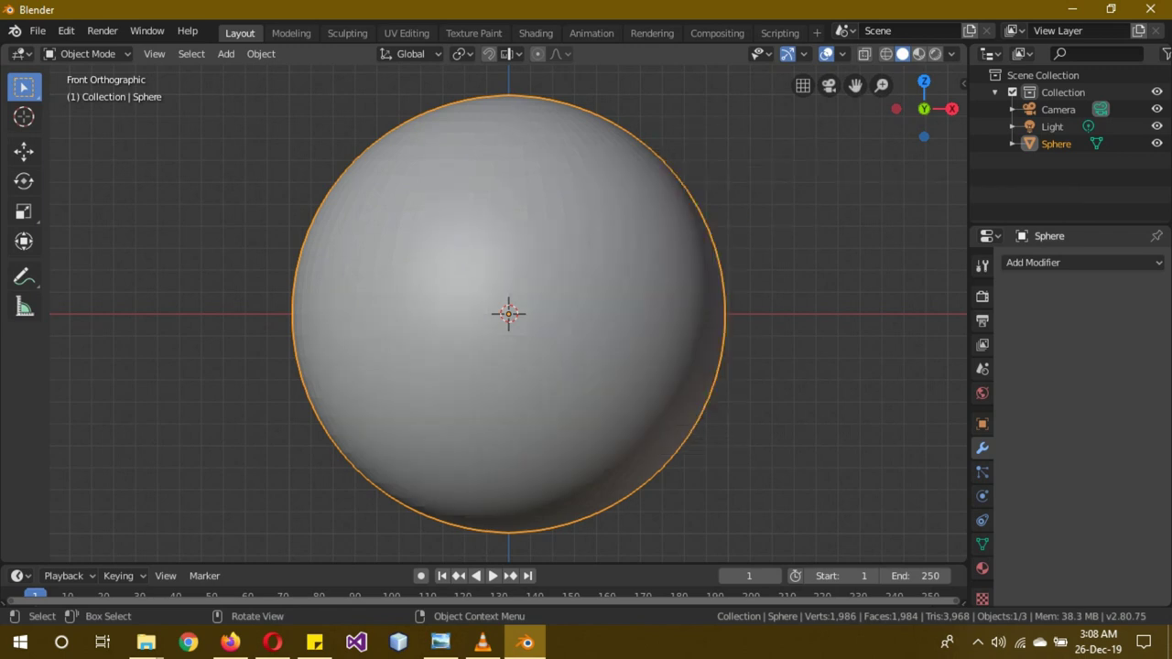
# Assign the existing material and rename it 'simple moon'.
pyautogui.click(983, 568)
pyautogui.click(1013, 335)
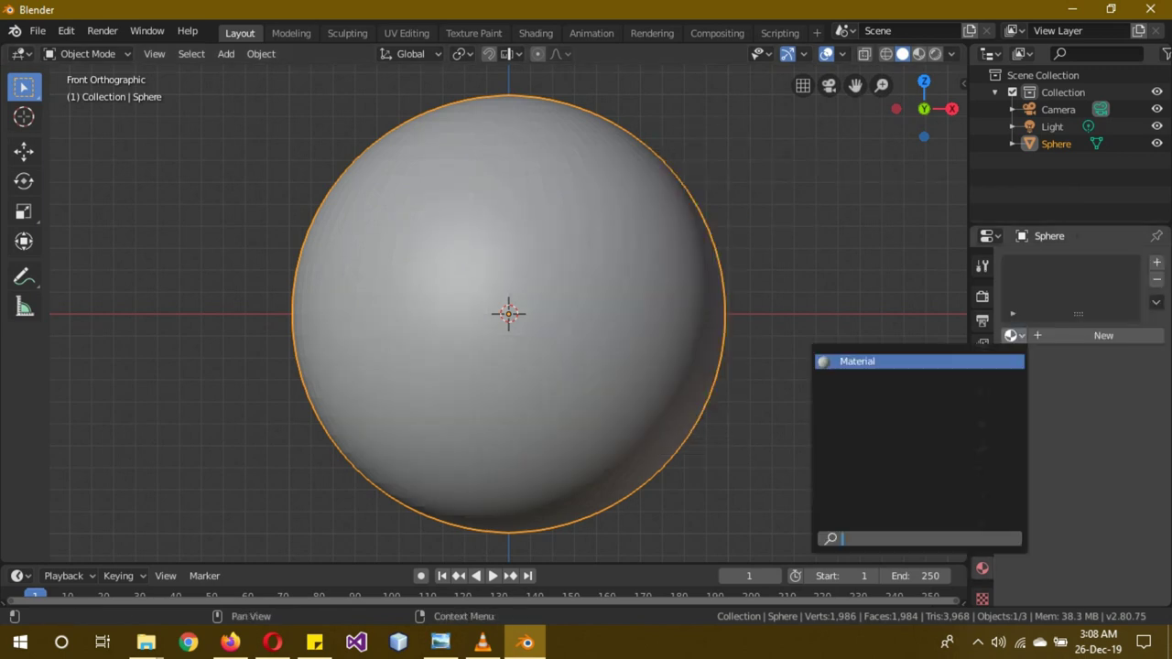
pyautogui.click(879, 361)
pyautogui.doubleClick(1044, 267)
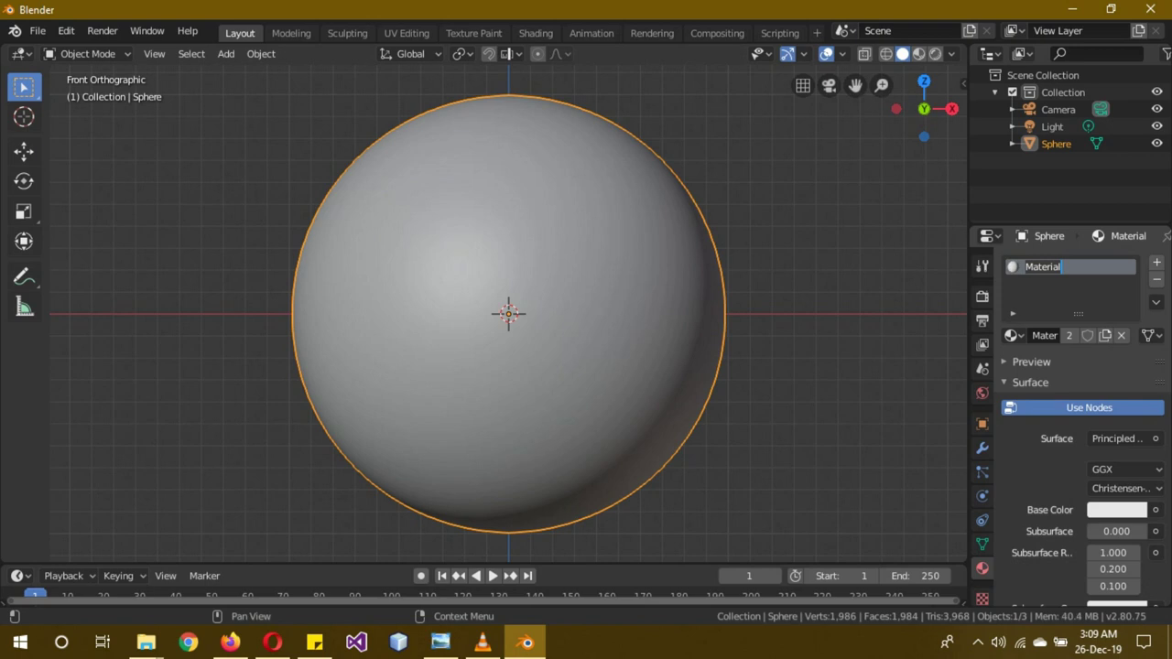
pyautogui.write('simple')
pyautogui.write(' moon')
pyautogui.press('Return')
# Set the surface shader to Emission with strength 7.
pyautogui.click(1117, 439)
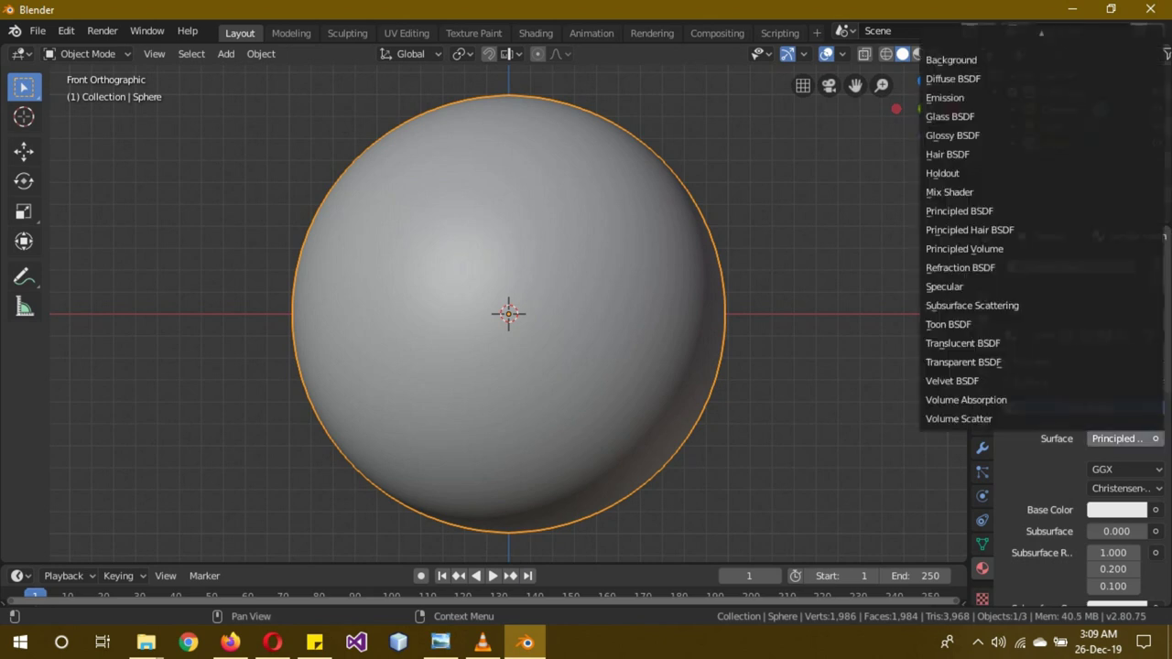
pyautogui.click(971, 97)
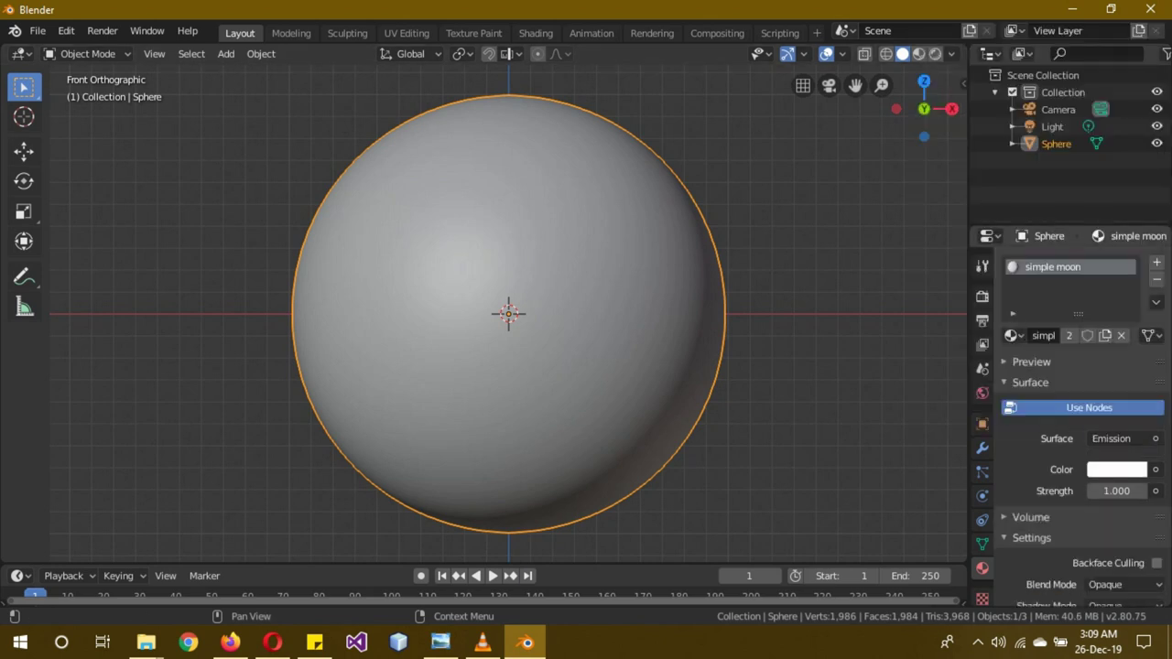
pyautogui.click(1117, 491)
pyautogui.write('7')
pyautogui.press('Return')
# Enable Bloom in the render settings.
pyautogui.click(982, 296)
pyautogui.click(1020, 399)
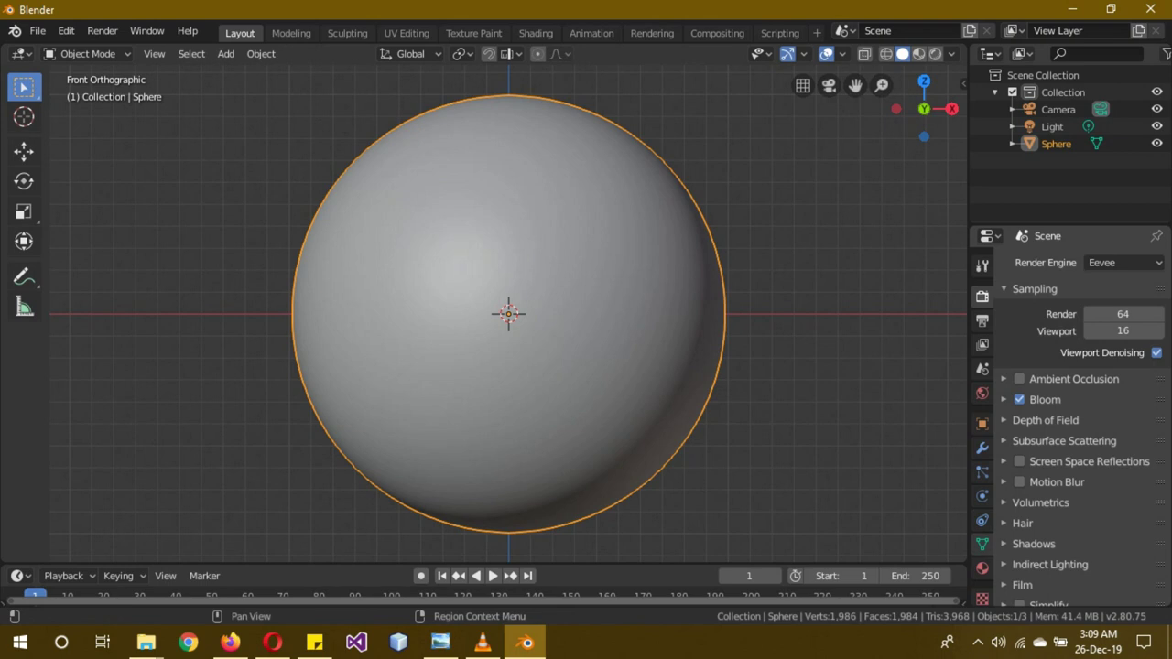
pyautogui.click(983, 568)
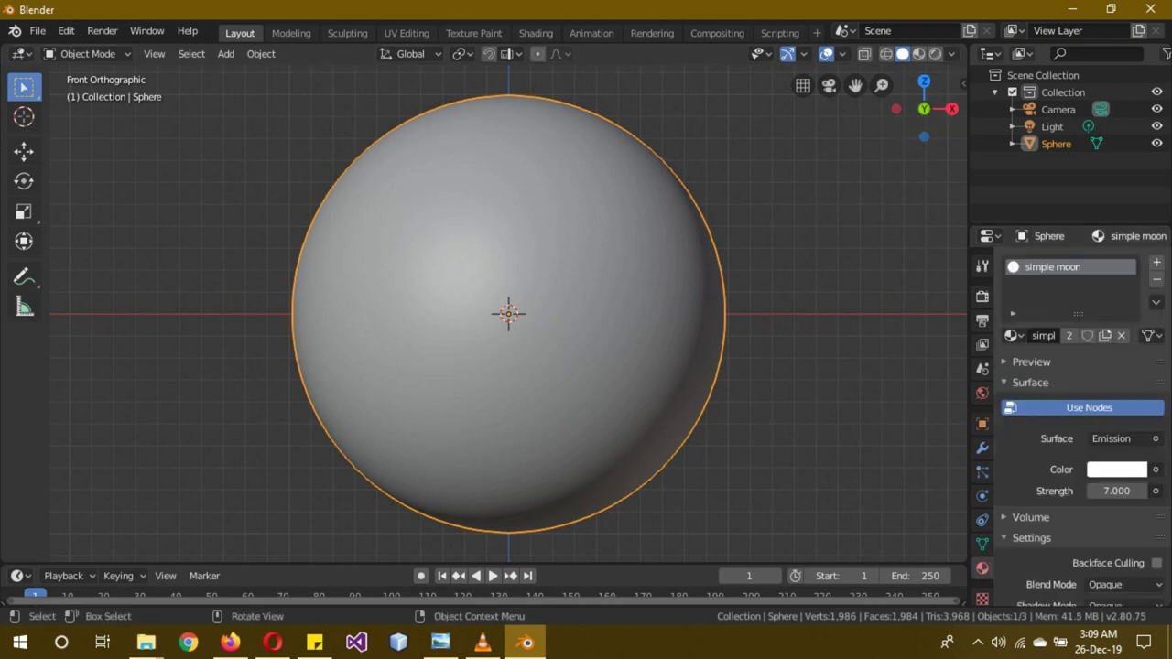
# Split the viewport and turn the right half into a Shader Editor.
pyautogui.moveTo(957, 51); pyautogui.dragTo(511, 55)
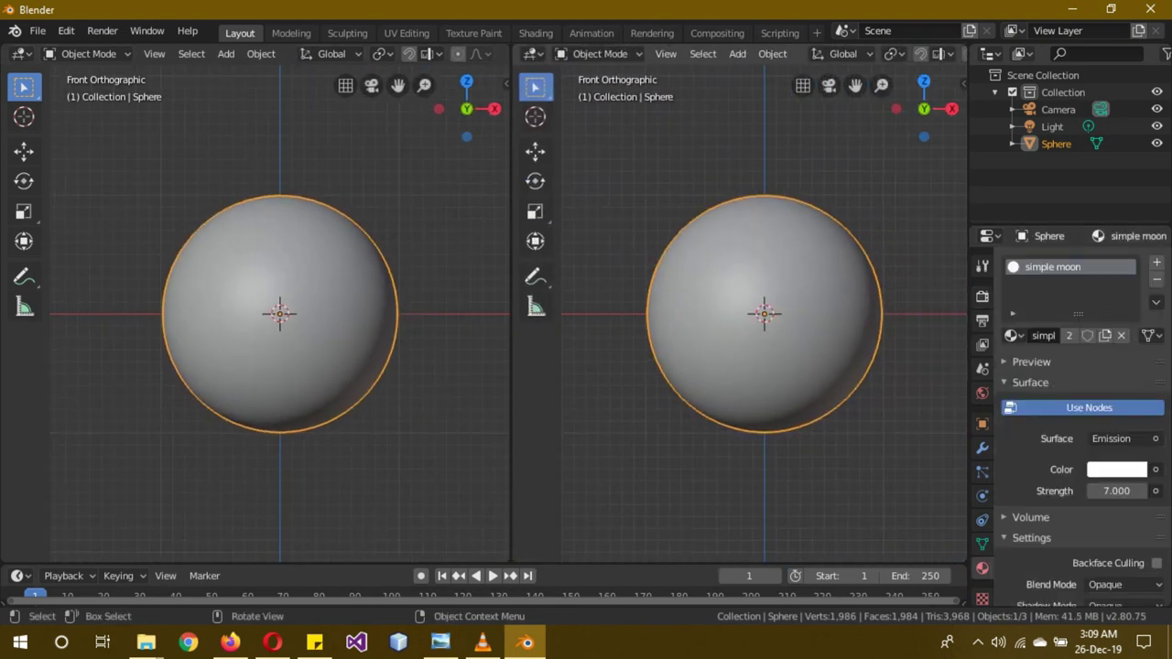
pyautogui.click(533, 53)
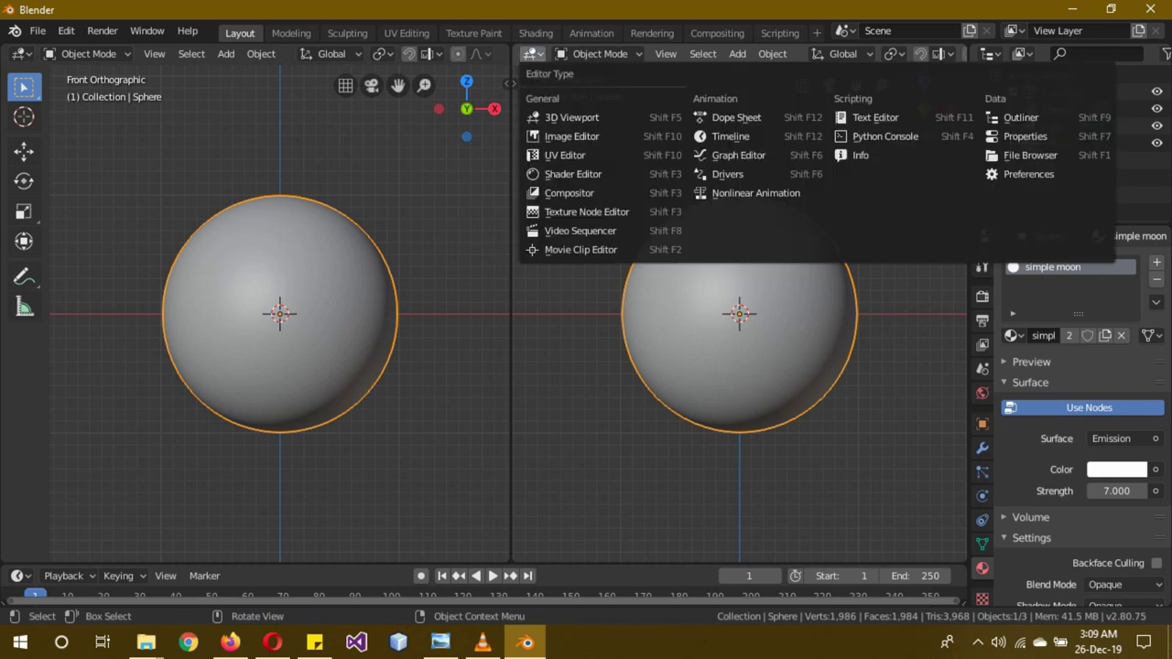
pyautogui.click(572, 174)
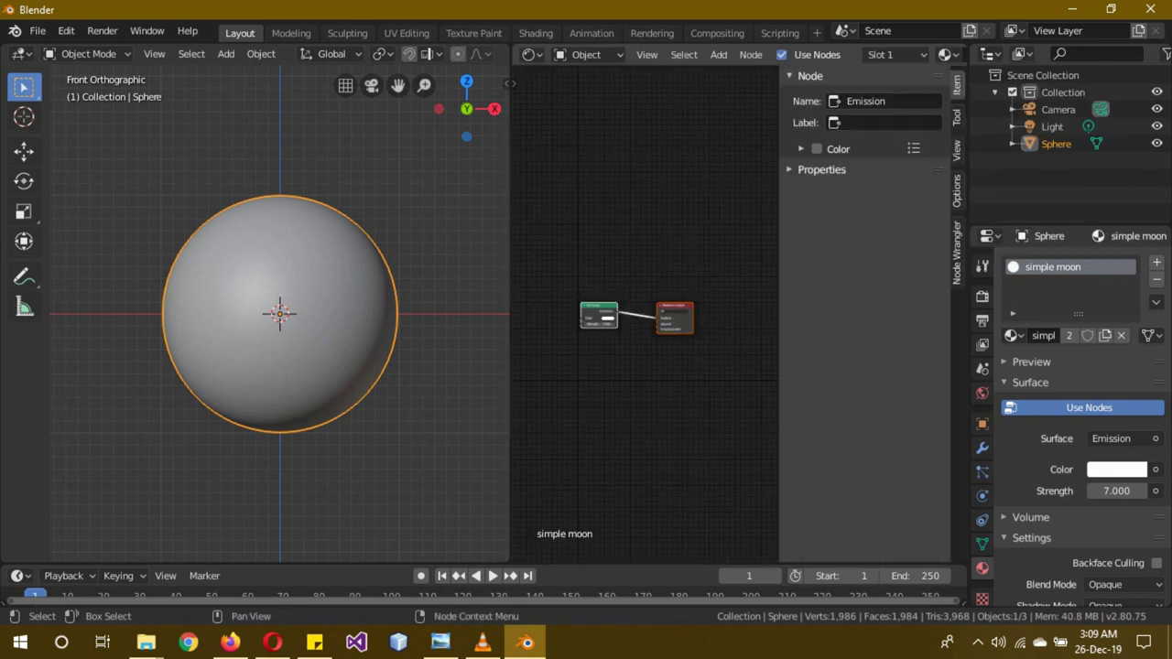
pyautogui.press('n')
pyautogui.scroll(3, 737, 321)
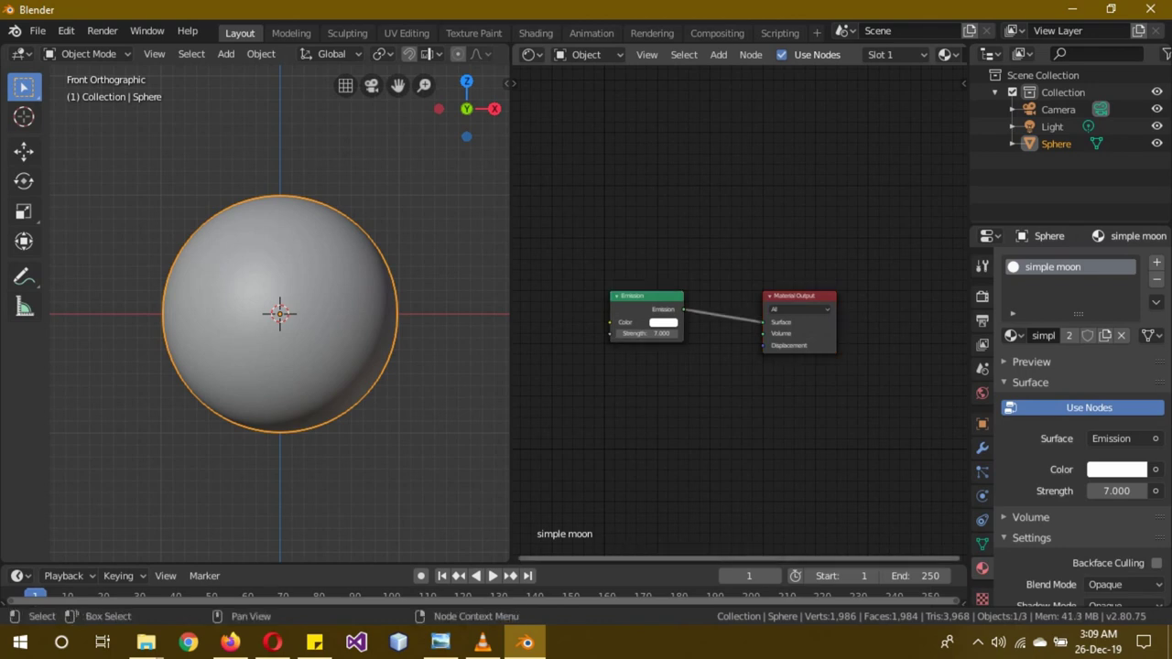
pyautogui.moveTo(687, 412); pyautogui.dragTo(812, 412, button='middle')
# Add an Image Texture node feeding the Emission Color and browse for its image.
pyautogui.hotkey('shift', 'a')
pyautogui.click(595, 296)
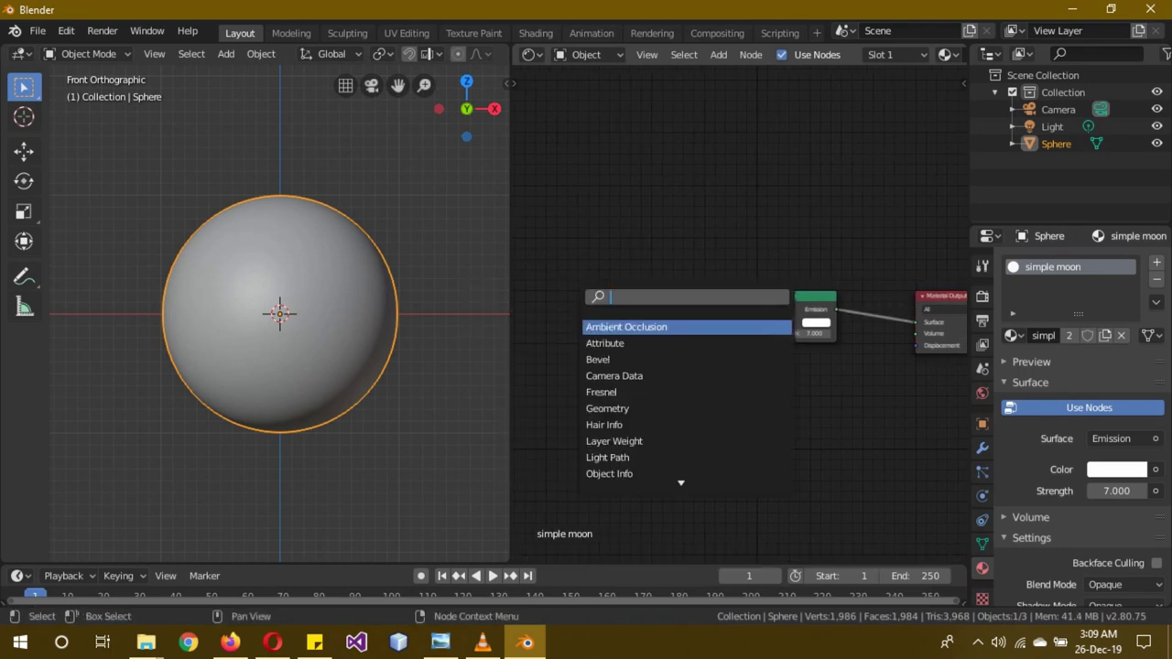
pyautogui.write('image')
pyautogui.press('Return')
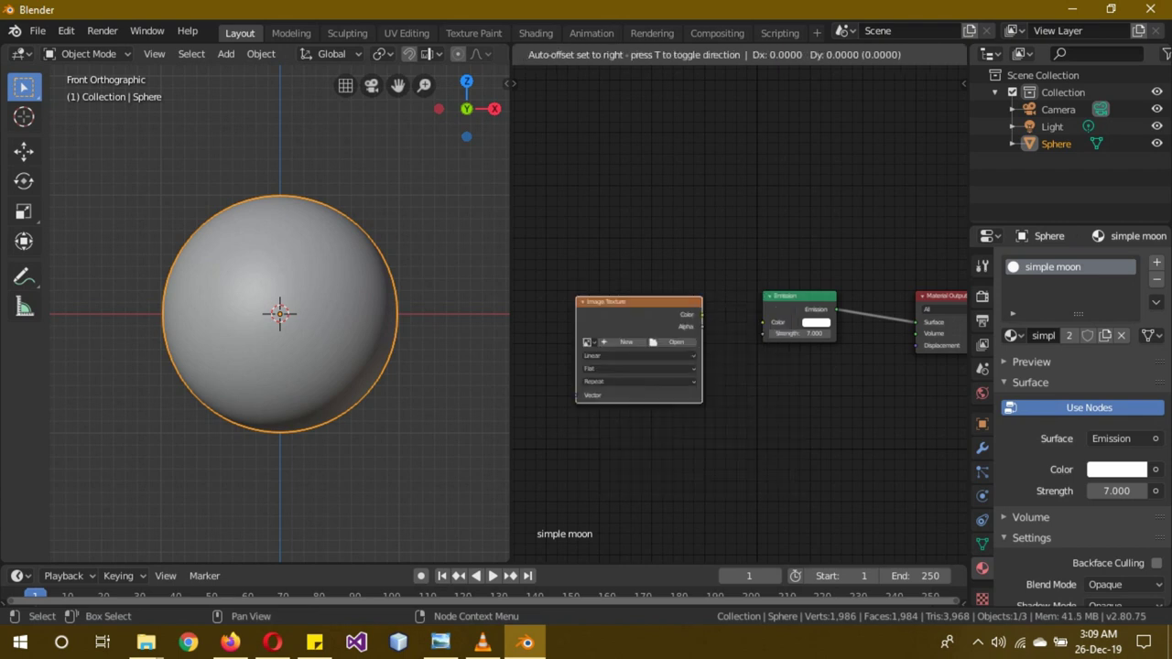
pyautogui.press('Return')
pyautogui.moveTo(705, 314); pyautogui.dragTo(763, 322)
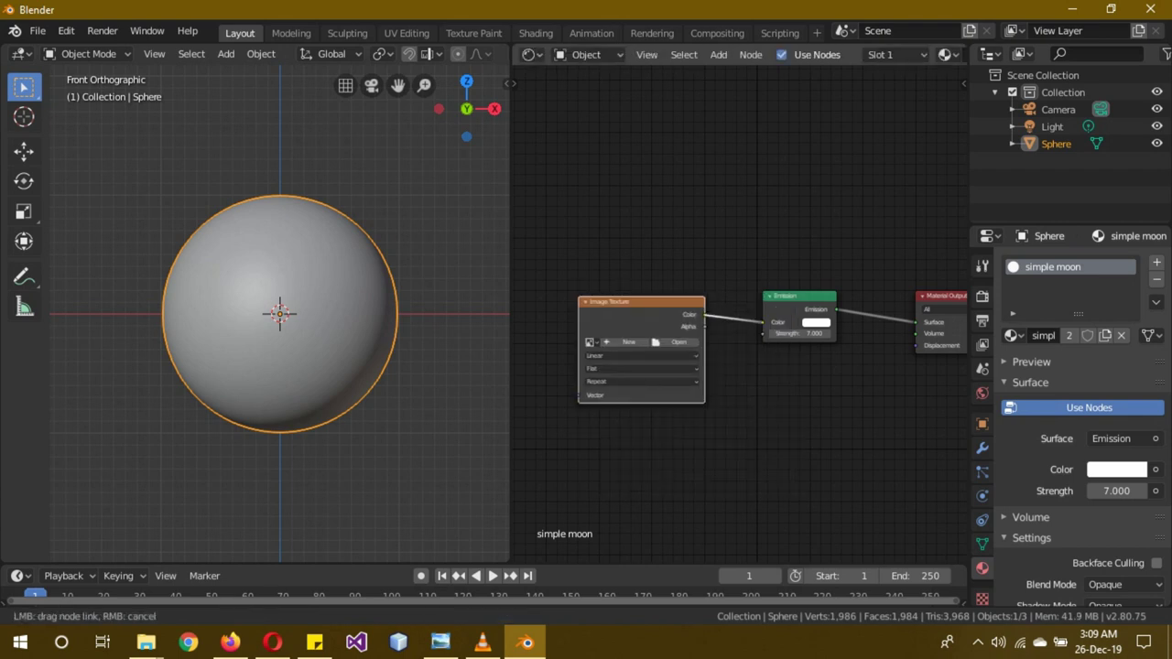
pyautogui.click(678, 341)
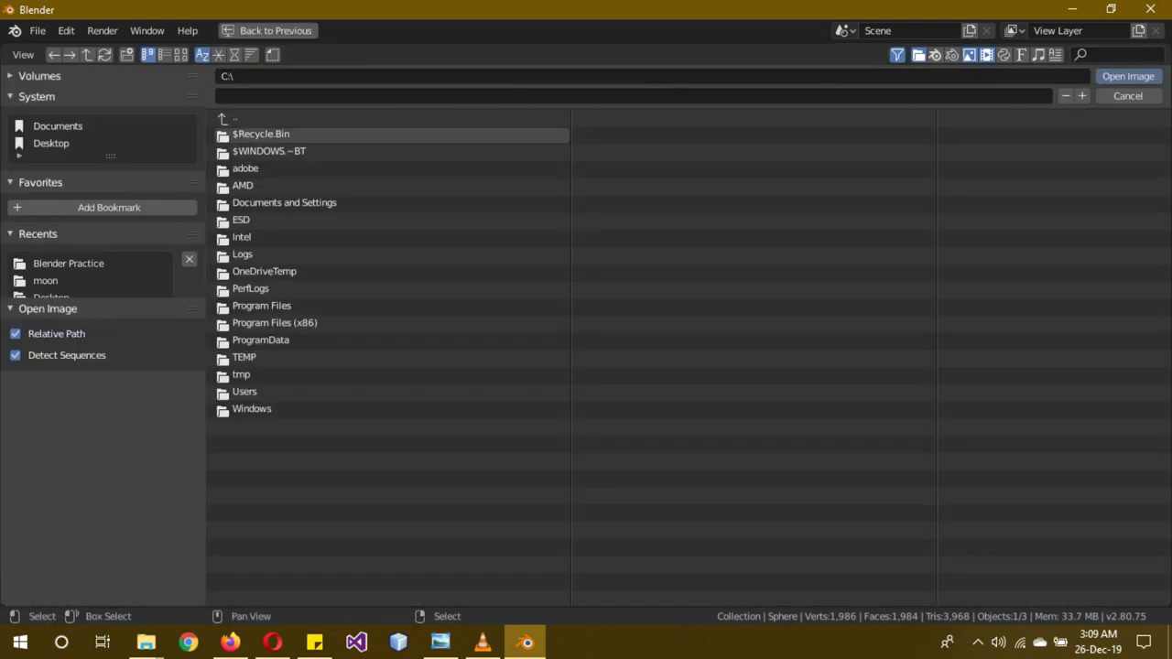
# Load lroc_color_poles_4k.tif from E:\Blender Practice\Textures\moon into the texture.
pyautogui.click(44, 122)
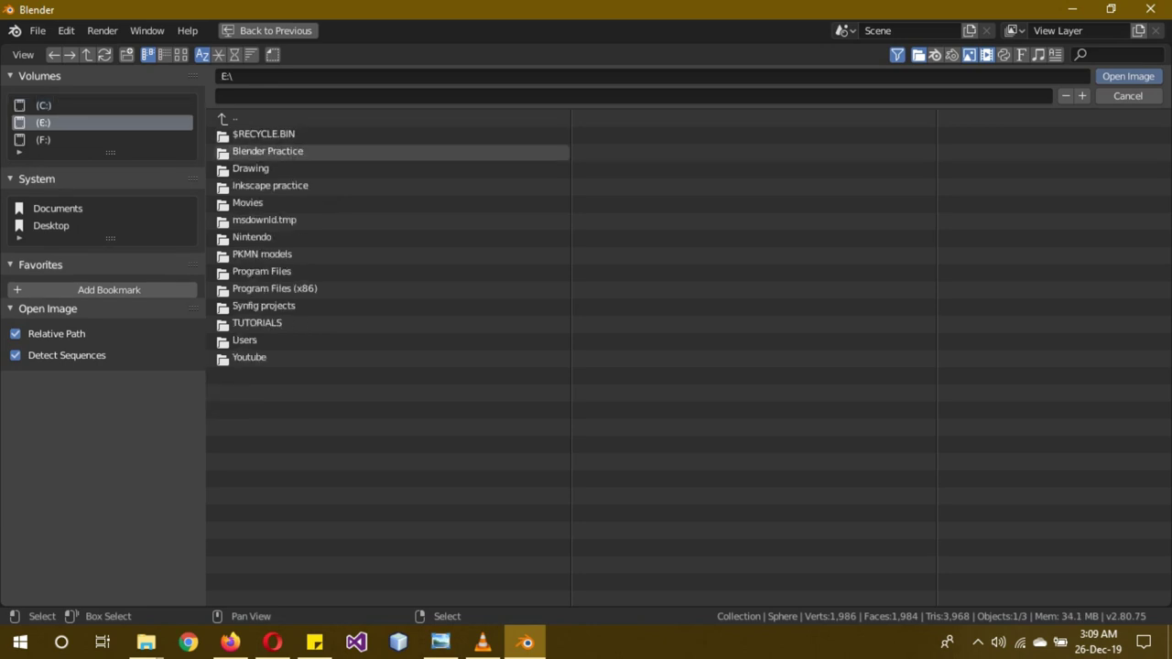
pyautogui.click(266, 151)
pyautogui.click(250, 169)
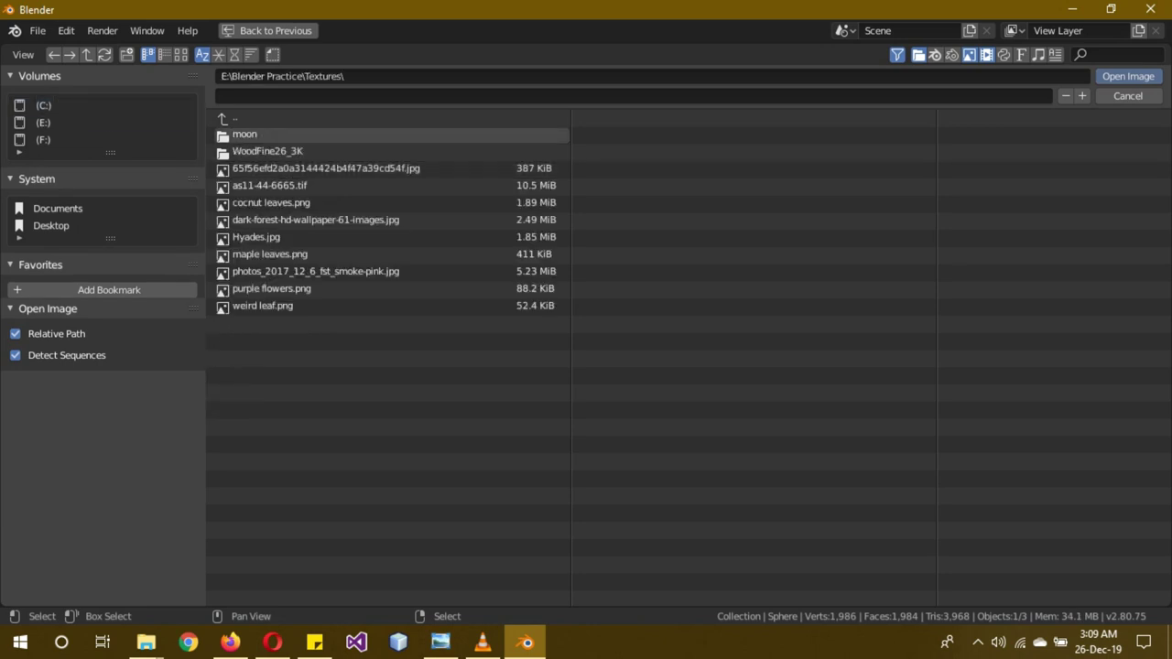
pyautogui.click(247, 133)
pyautogui.click(280, 151)
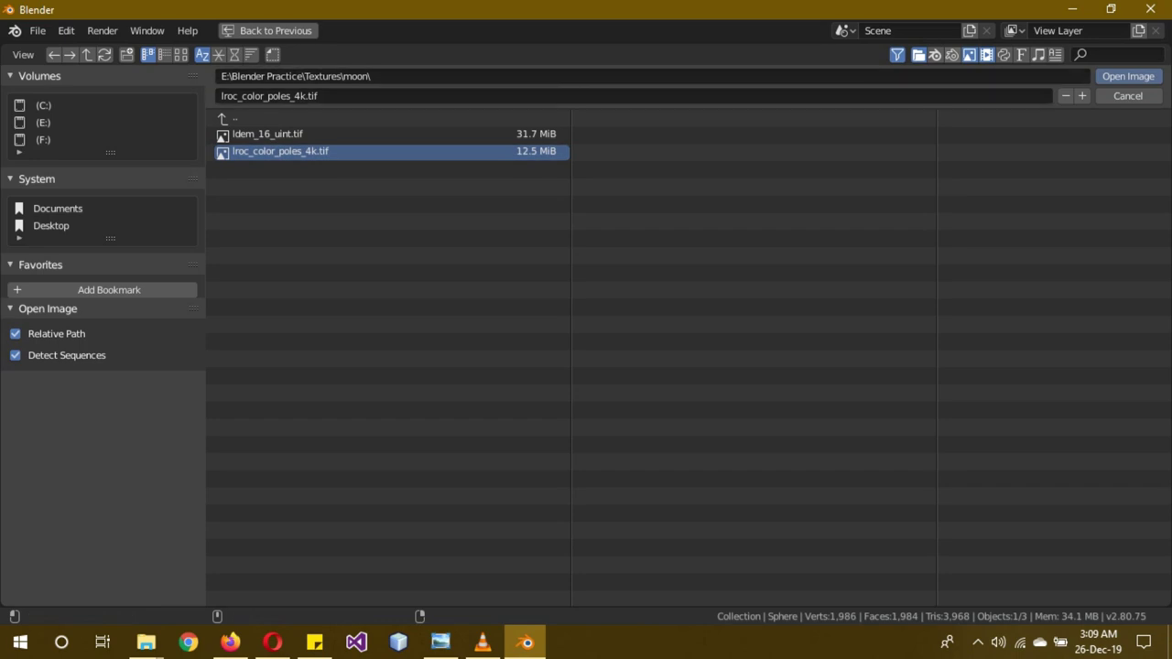
pyautogui.click(1128, 76)
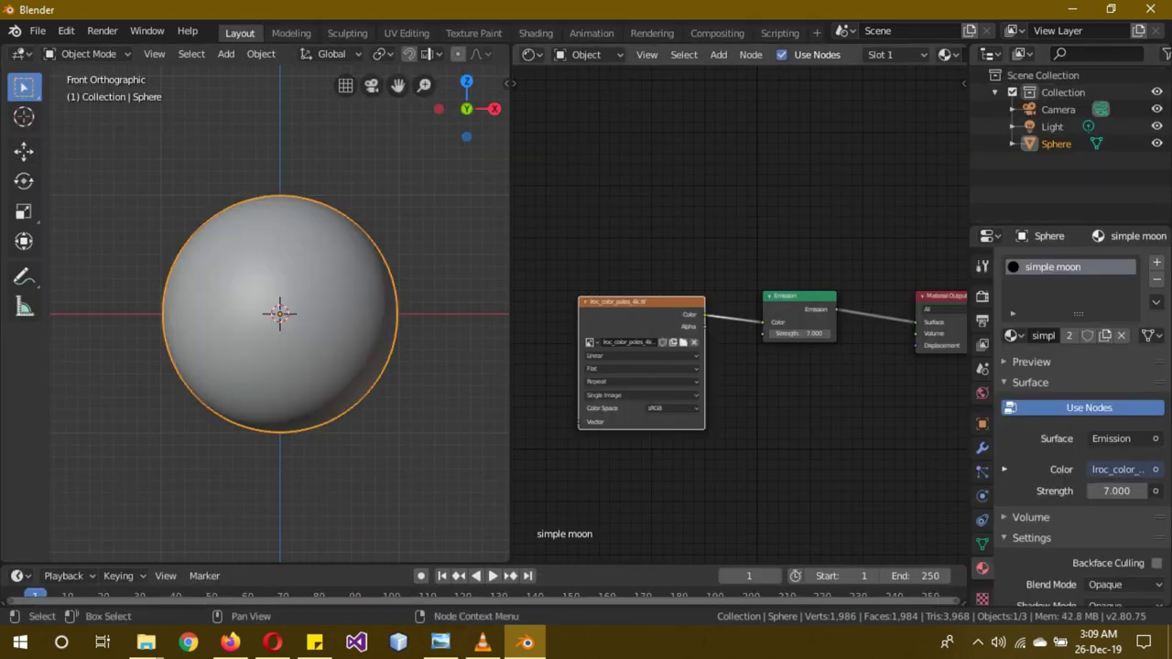
# Add a Mapping node to the left of the image texture.
pyautogui.hotkey('shift', 'a')
pyautogui.write('mp')
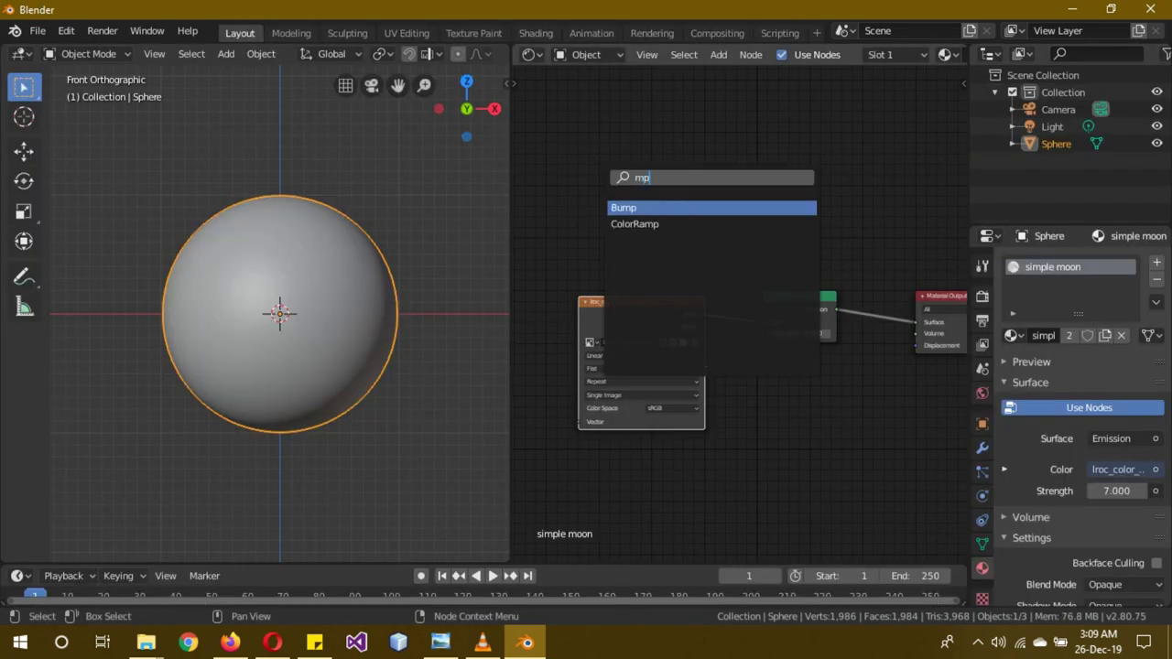
pyautogui.press('BackSpace')
pyautogui.write('app')
pyautogui.press('Return')
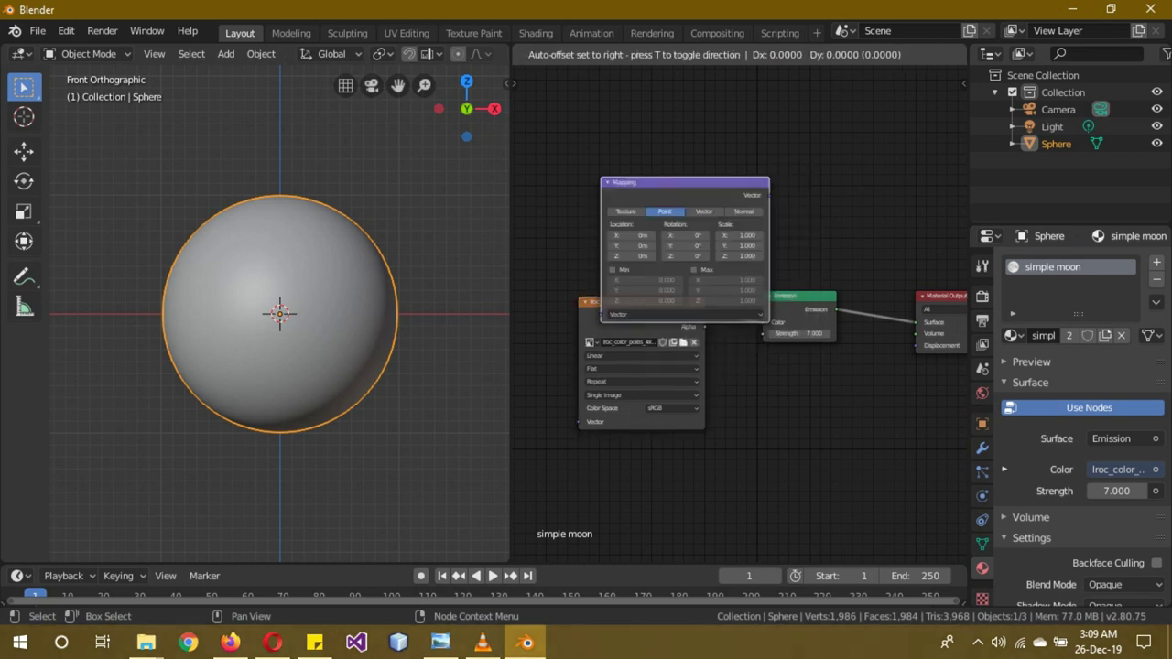
pyautogui.press('Return')
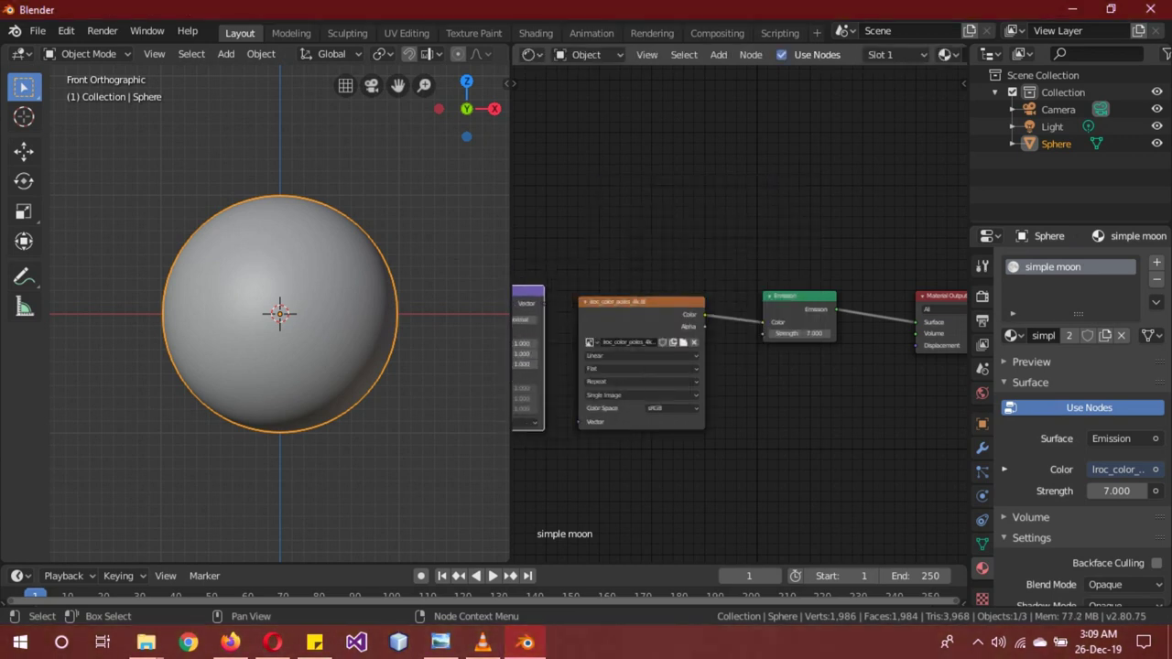
pyautogui.moveTo(596, 366); pyautogui.dragTo(934, 367, button='middle')
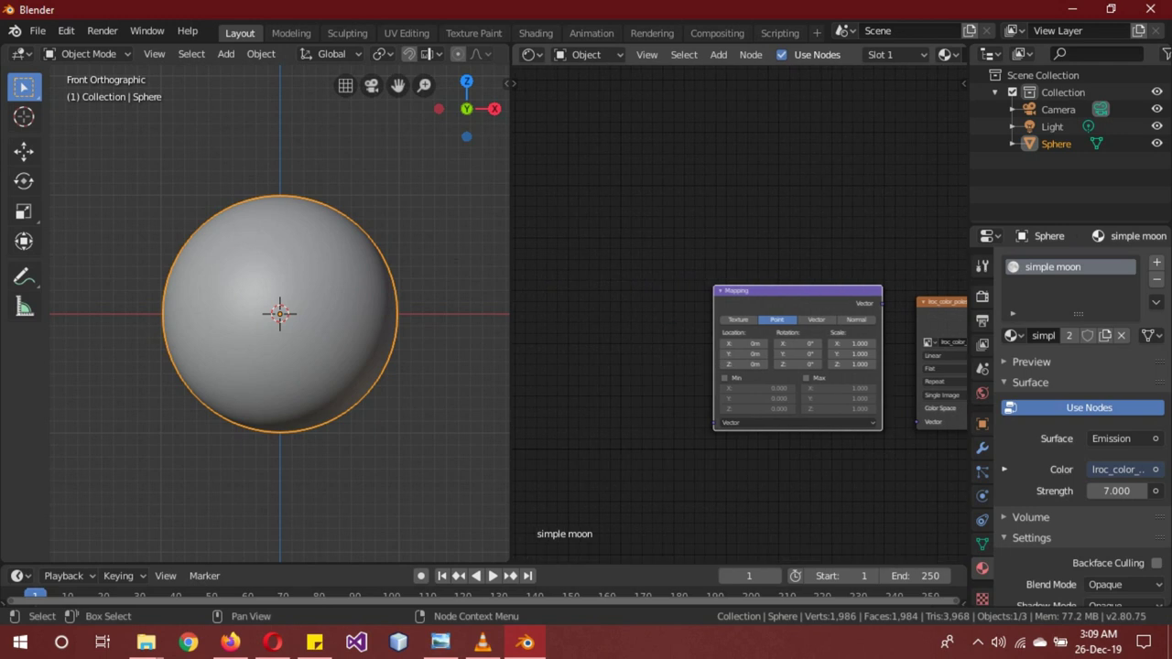
# Add a Texture Coordinate node and wire UV through Mapping into the image's Vector.
pyautogui.hotkey('shift', 'a')
pyautogui.write('tex')
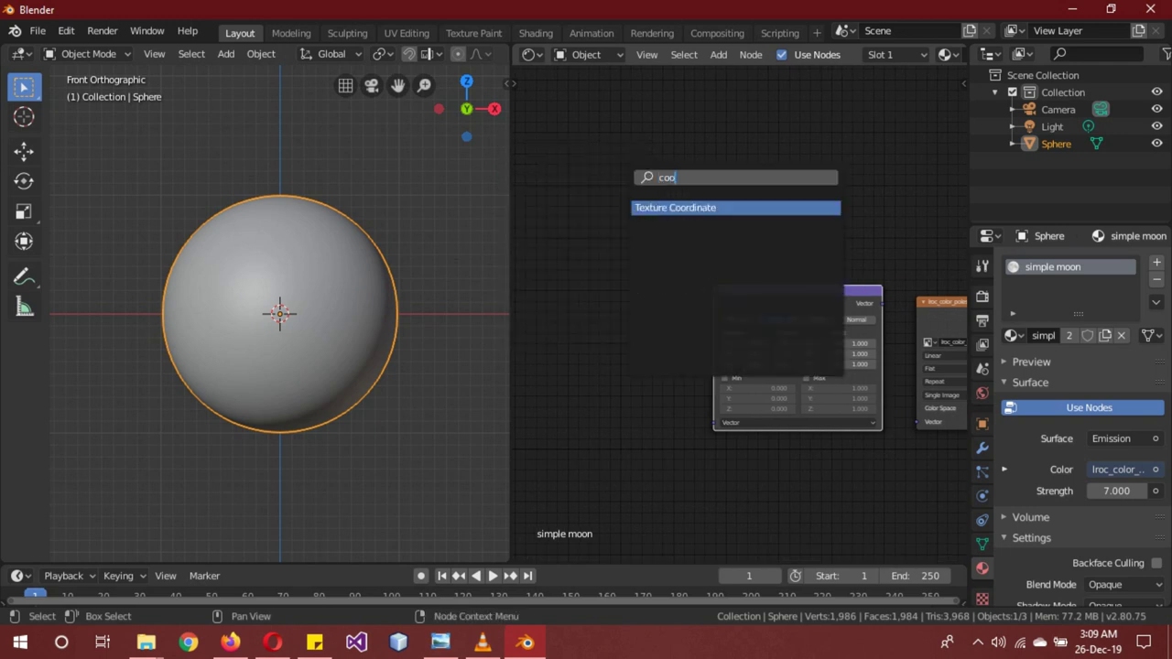
pyautogui.press('Return')
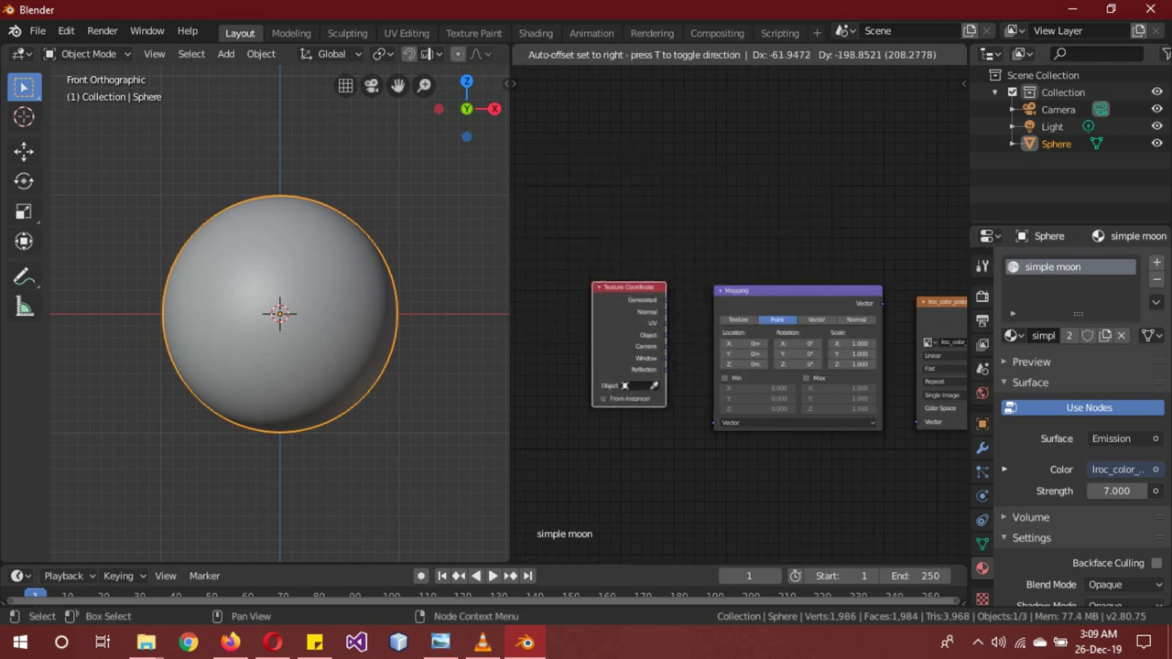
pyautogui.press('Return')
pyautogui.moveTo(665, 323); pyautogui.dragTo(714, 422)
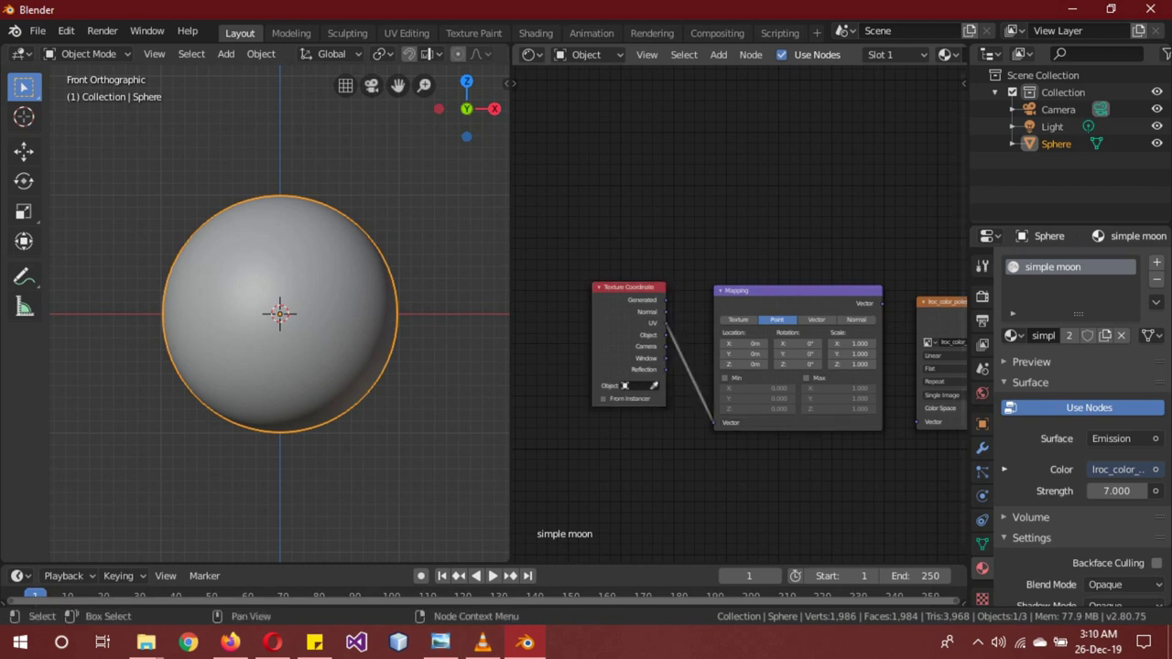
pyautogui.moveTo(882, 304); pyautogui.dragTo(917, 422)
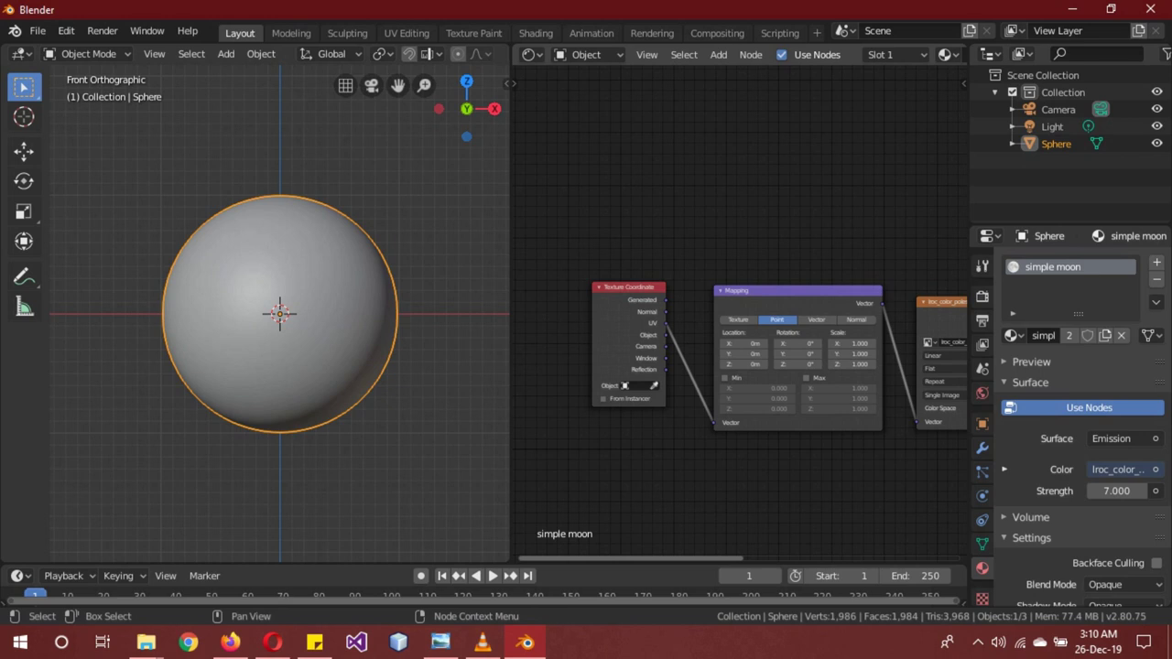
pyautogui.moveTo(632, 559); pyautogui.dragTo(771, 558)
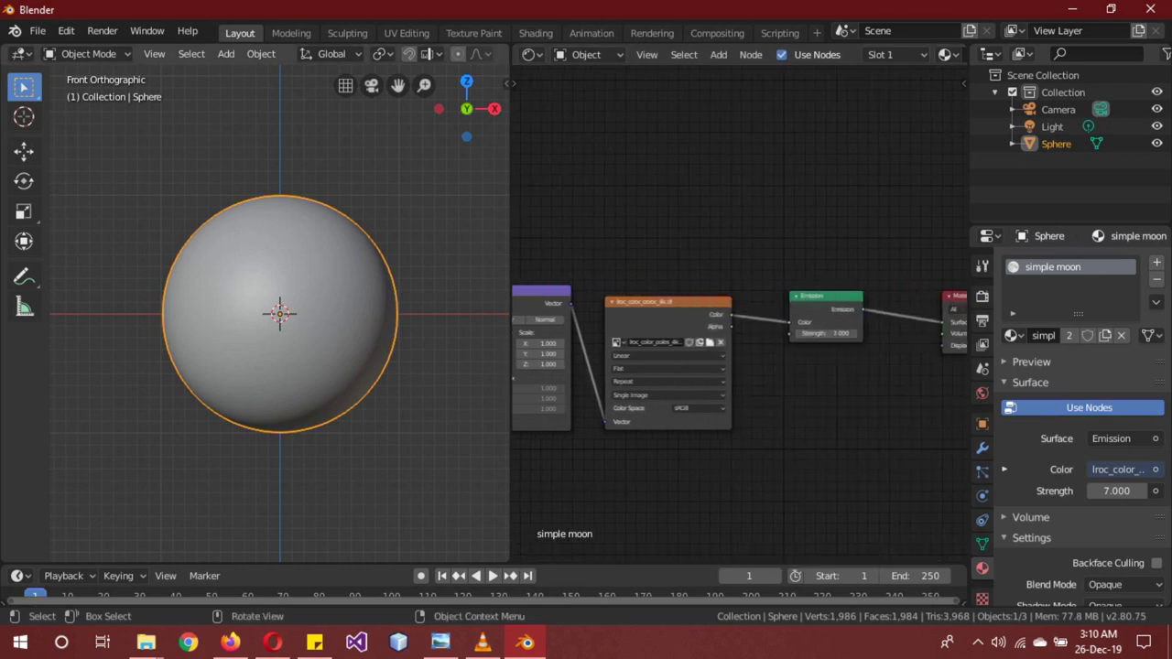
# Switch to rendered shading and insert a ColorRamp between the moon image and Emission.
pyautogui.press('z')
pyautogui.press('8')
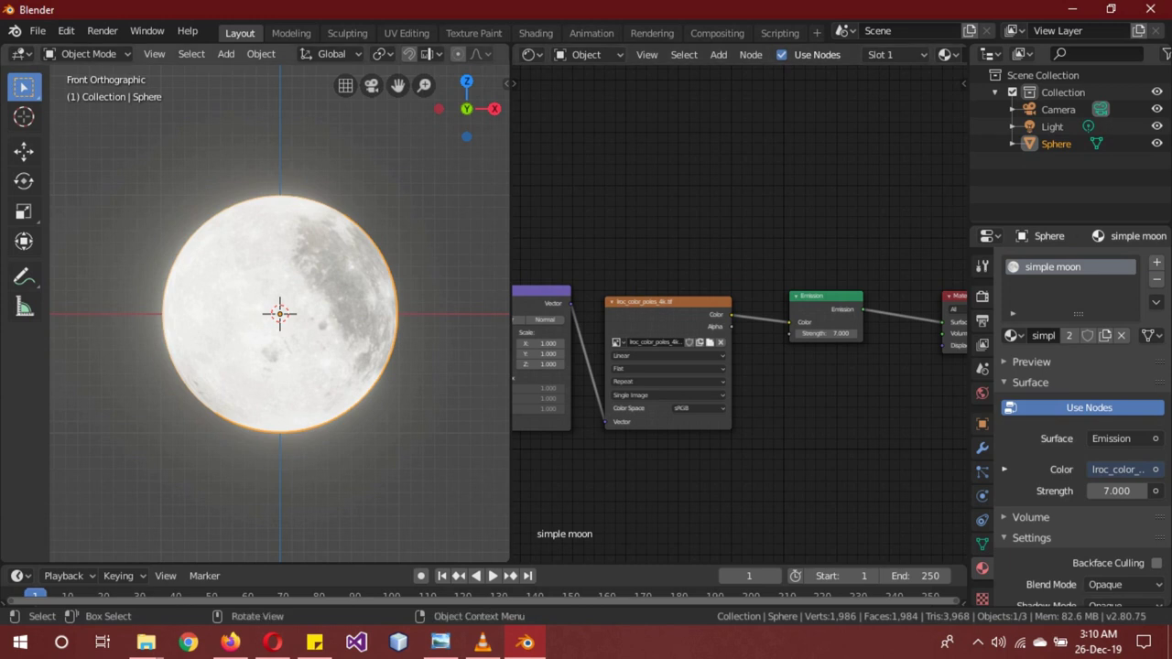
pyautogui.moveTo(824, 312); pyautogui.dragTo(881, 312)
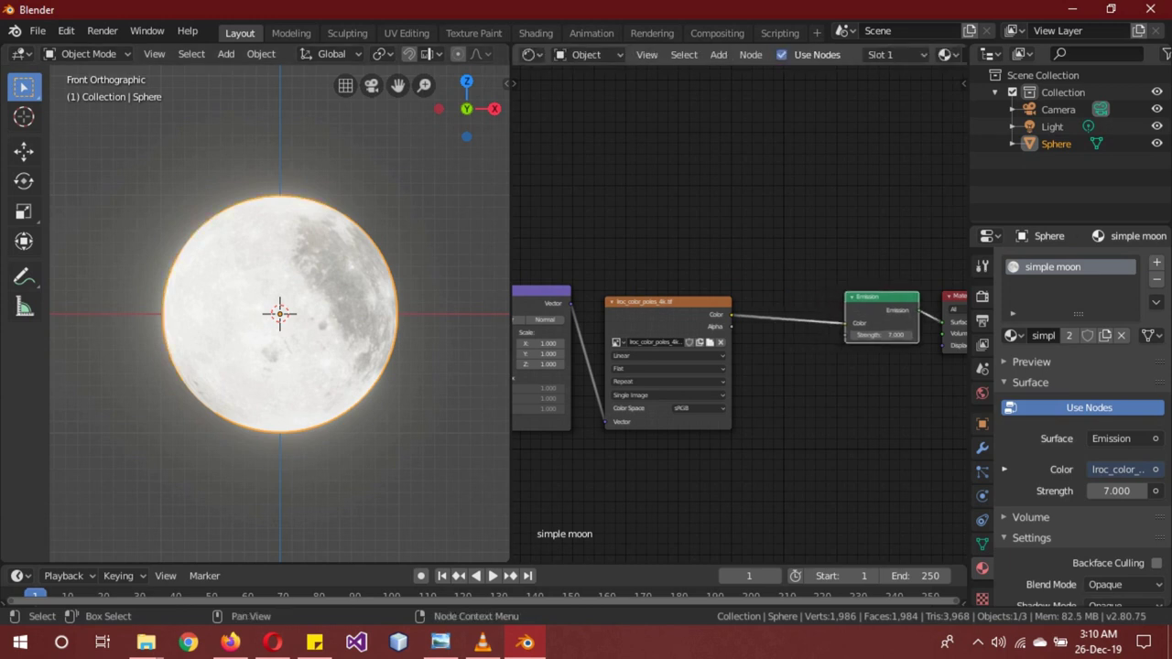
pyautogui.hotkey('shift', 'a')
pyautogui.click(696, 166)
pyautogui.write('co')
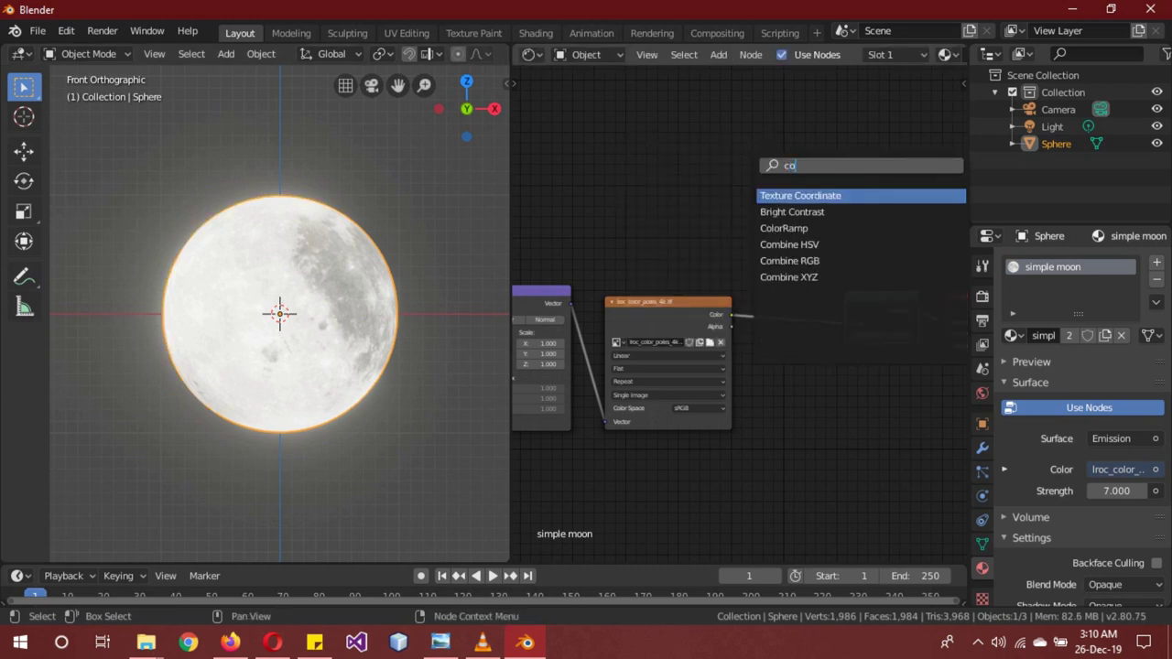
pyautogui.write('l')
pyautogui.press('Return')
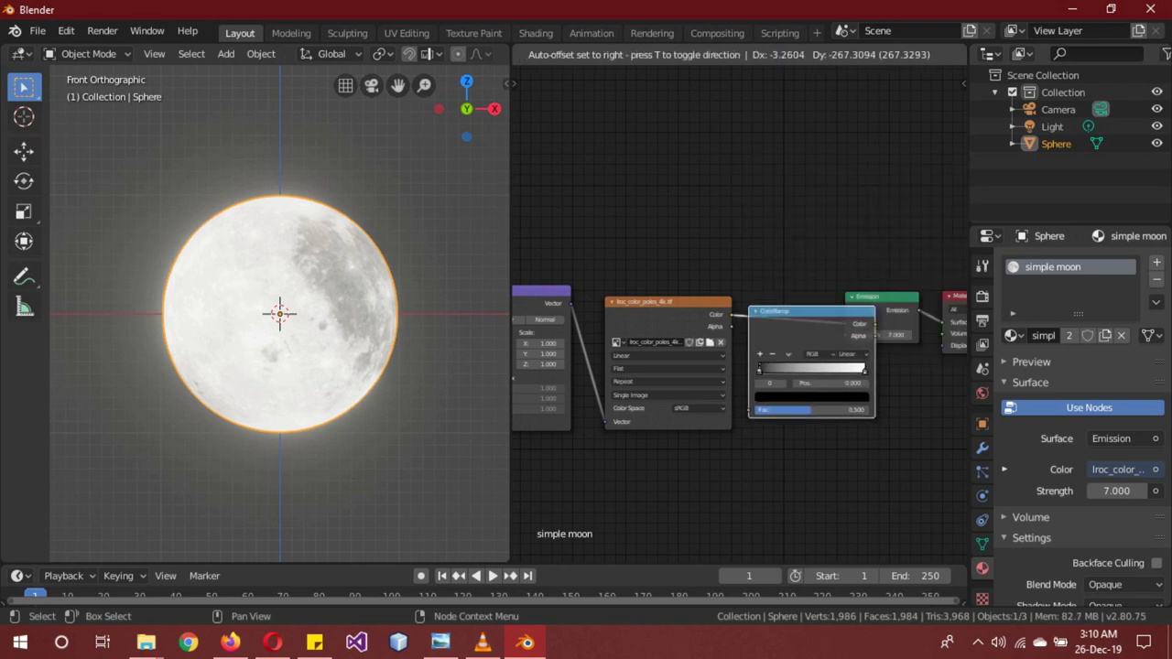
pyautogui.click(836, 362)
pyautogui.moveTo(824, 385); pyautogui.dragTo(741, 385, button='middle')
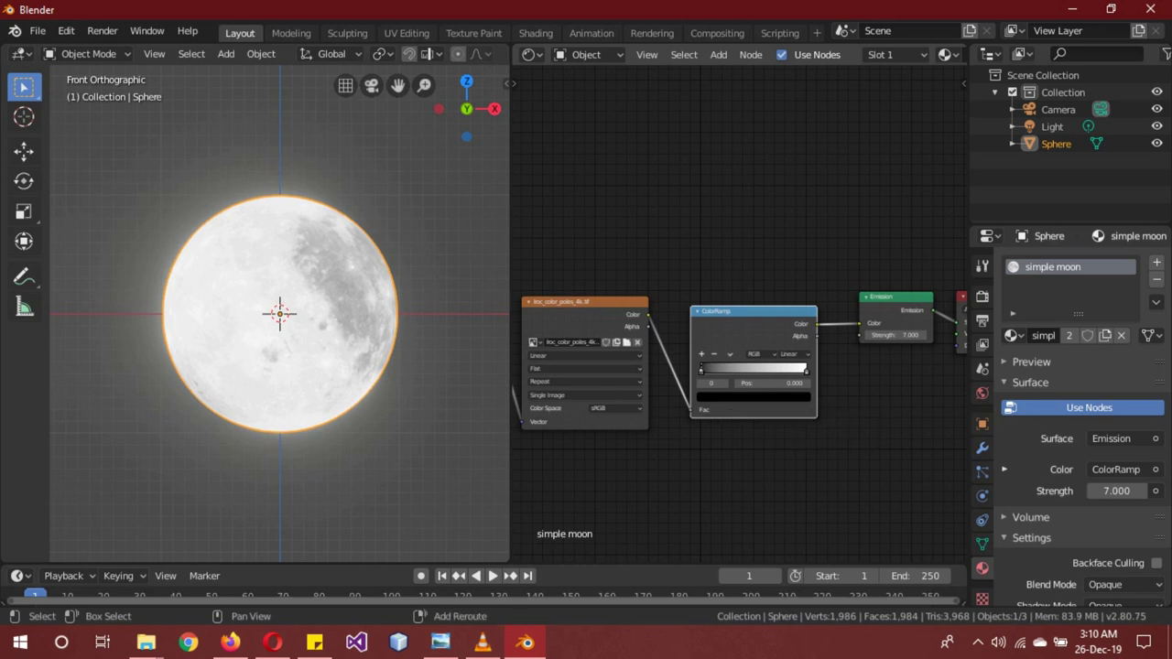
# Duplicate the ColorRamp and set its stops to dark red and orange-red.
pyautogui.hotkey('shift', 'd')
pyautogui.click(720, 242)
pyautogui.click(751, 256)
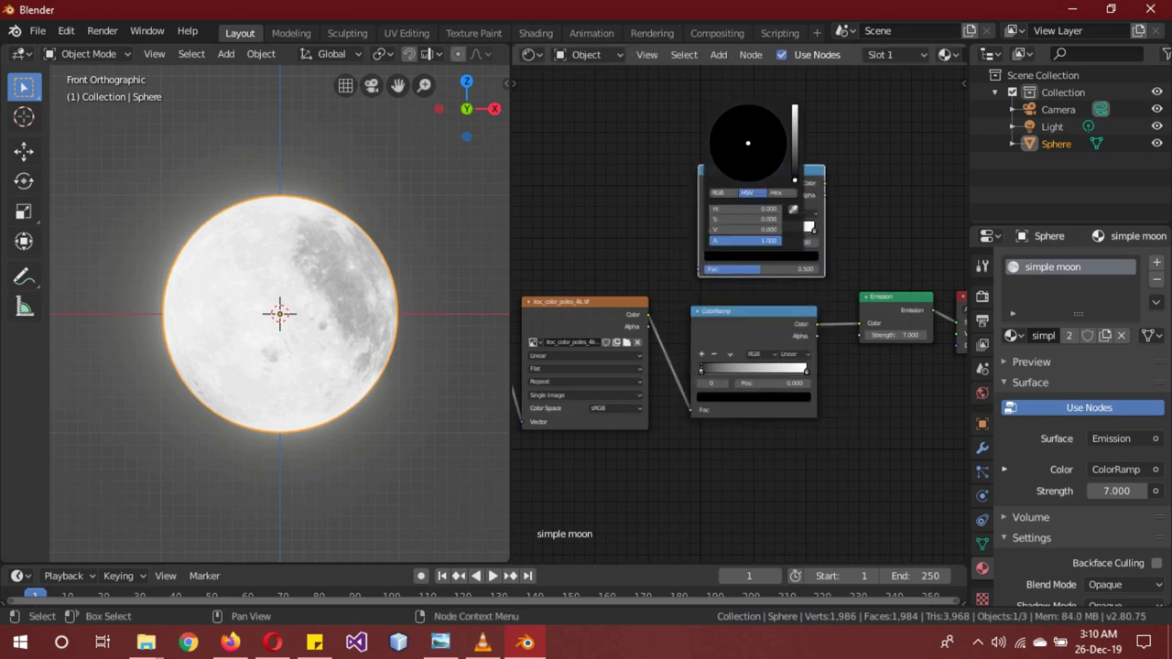
pyautogui.moveTo(794, 180)
pyautogui.mouseDown()
pyautogui.moveTo(794, 165)
pyautogui.moveTo(740, 181)
pyautogui.mouseUp()
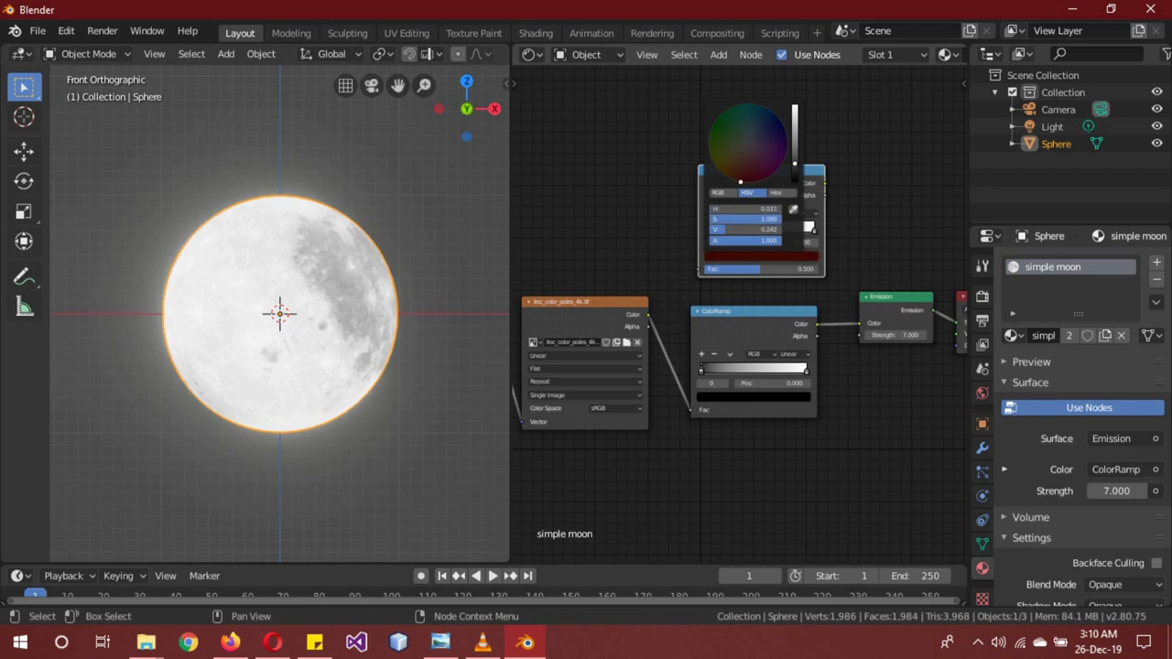
pyautogui.click(812, 229)
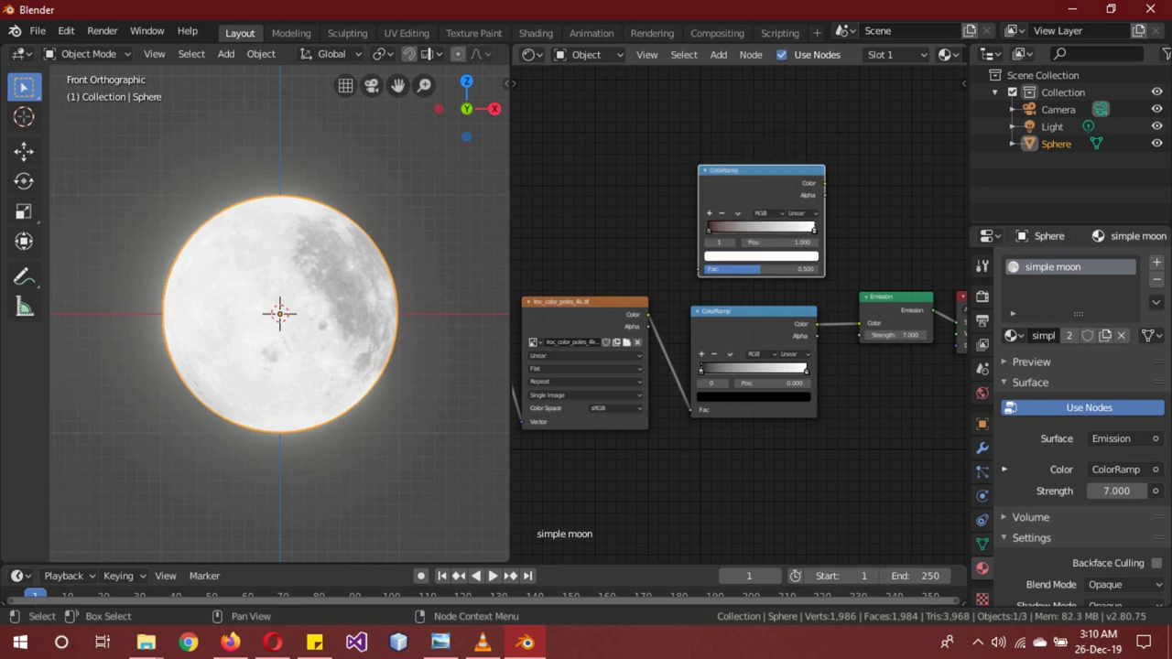
pyautogui.click(760, 257)
pyautogui.moveTo(747, 143); pyautogui.dragTo(742, 169)
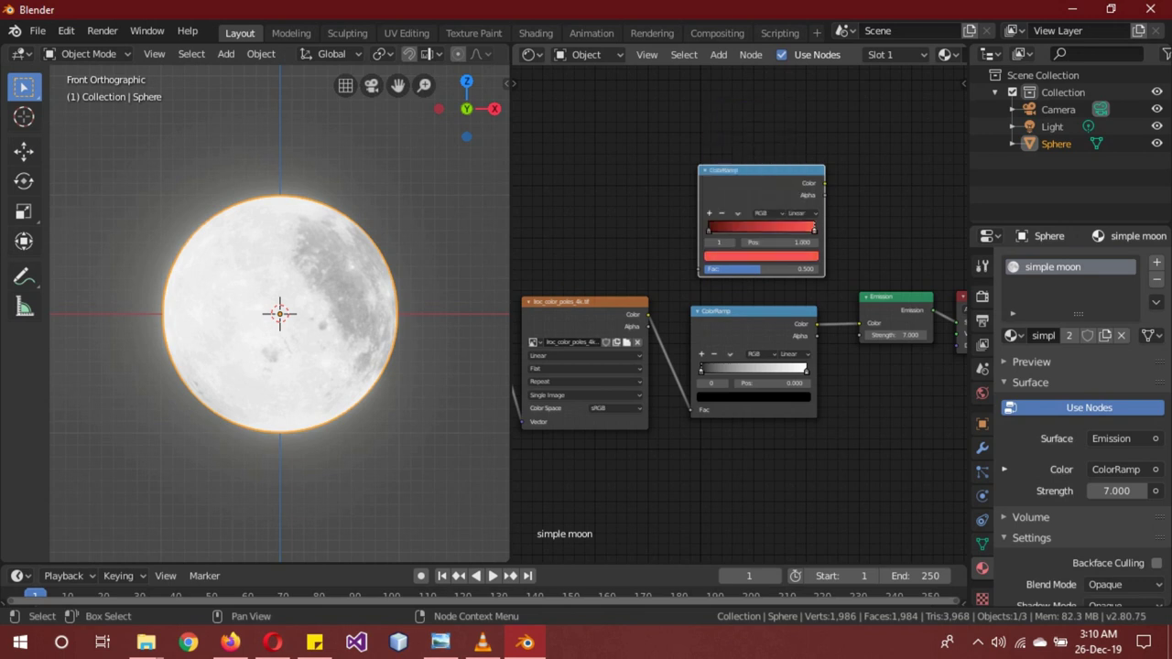
# Wire the red ramp between the moon texture and Emission, nudging its red toward pink.
pyautogui.moveTo(825, 183); pyautogui.dragTo(860, 323)
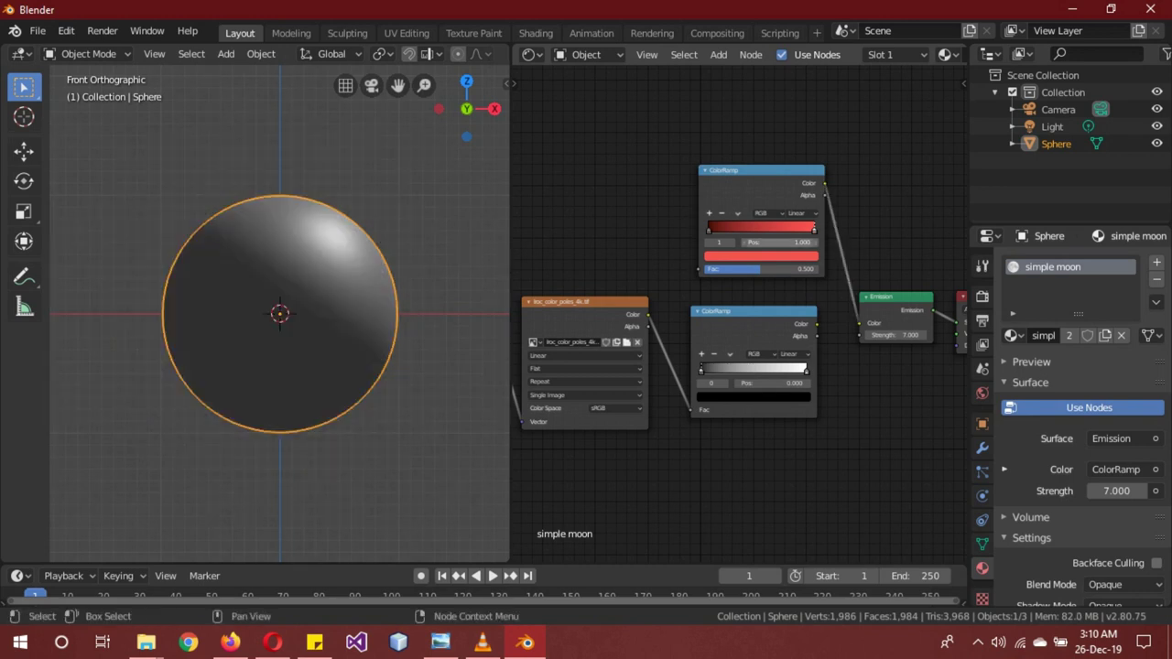
pyautogui.moveTo(647, 314); pyautogui.dragTo(698, 269)
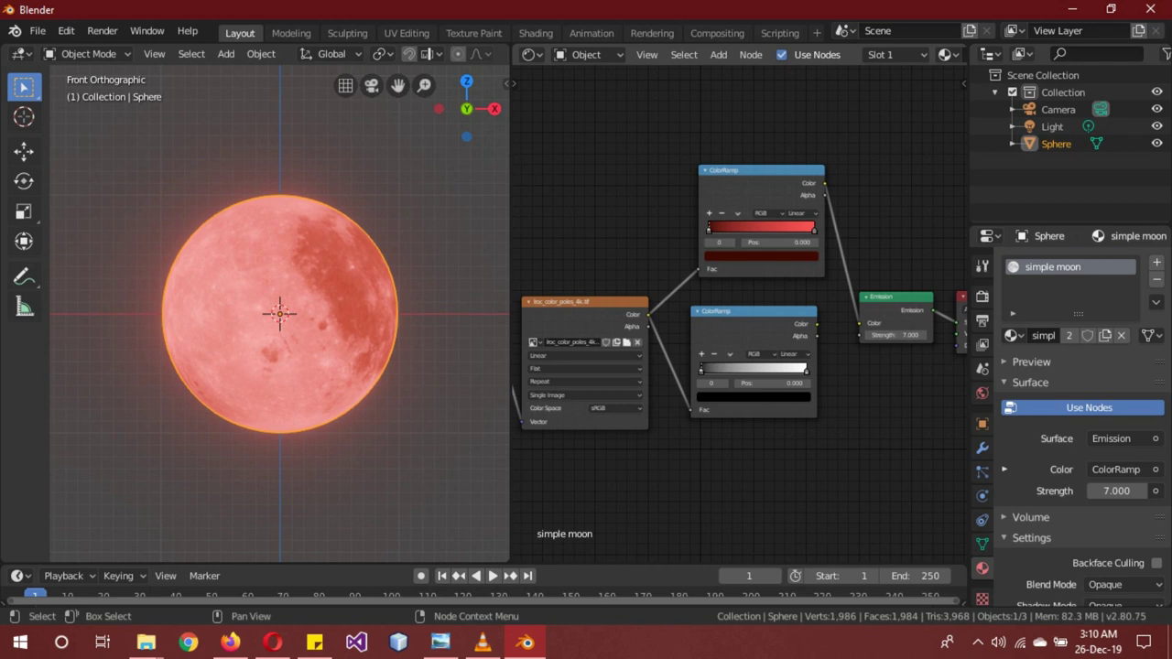
pyautogui.click(760, 255)
pyautogui.moveTo(746, 209); pyautogui.dragTo(733, 209)
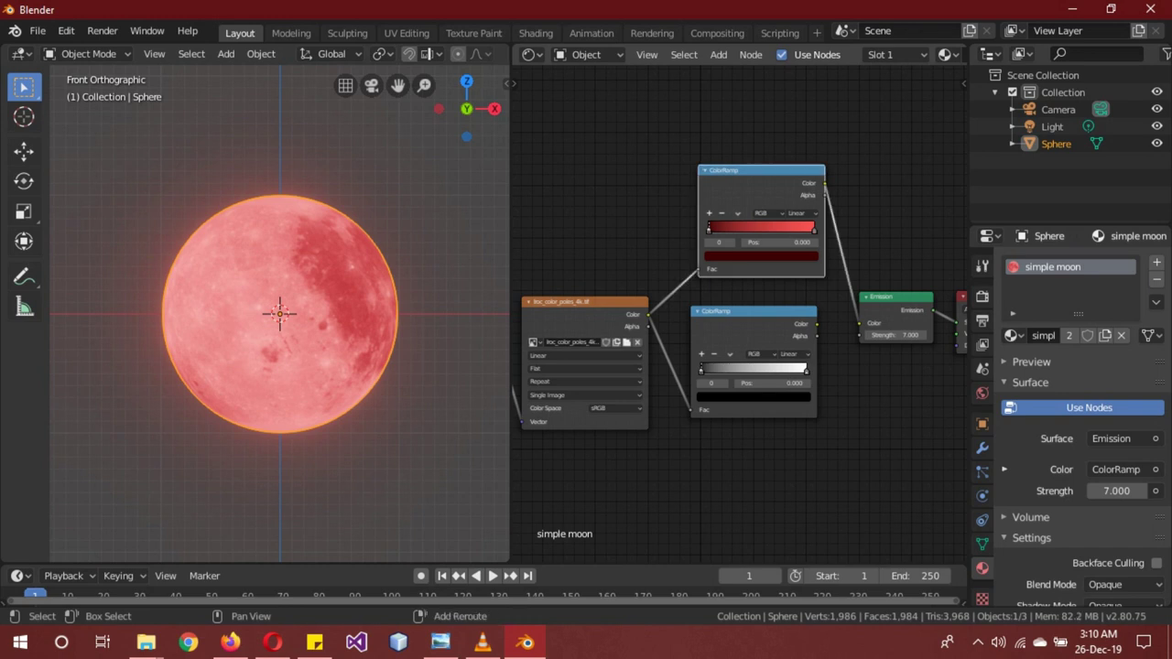
pyautogui.hotkey('shift', 'd')
# Place the copied ramp below and wire it between the moon texture and Emission.
pyautogui.press('Return')
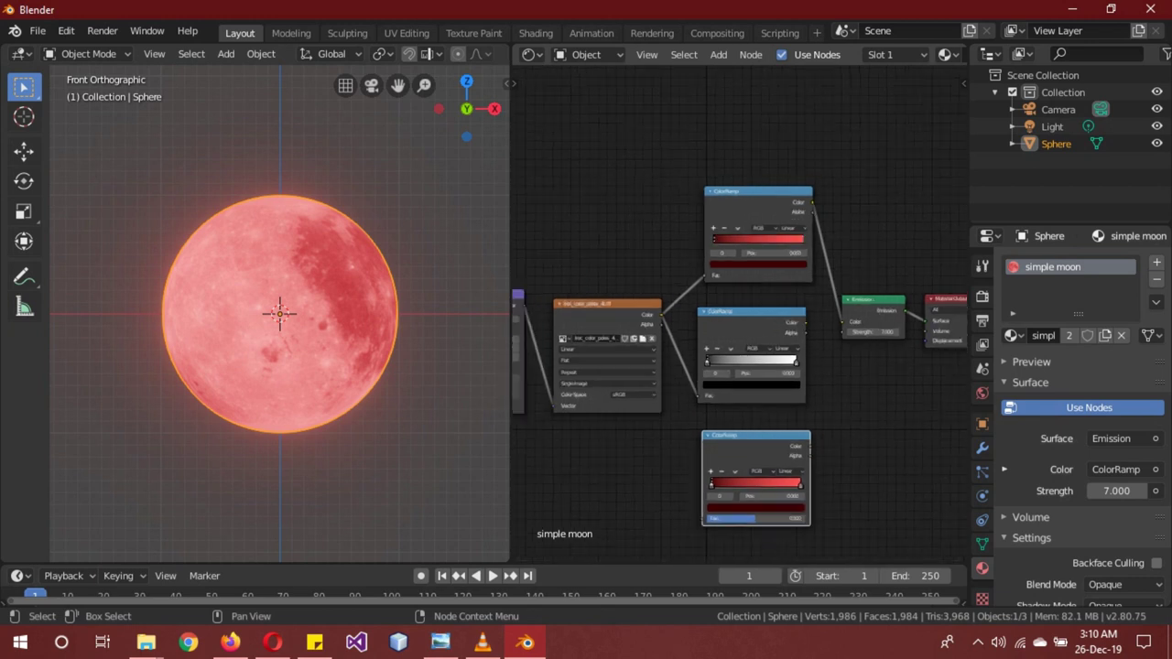
pyautogui.scroll(-1, 736, 310)
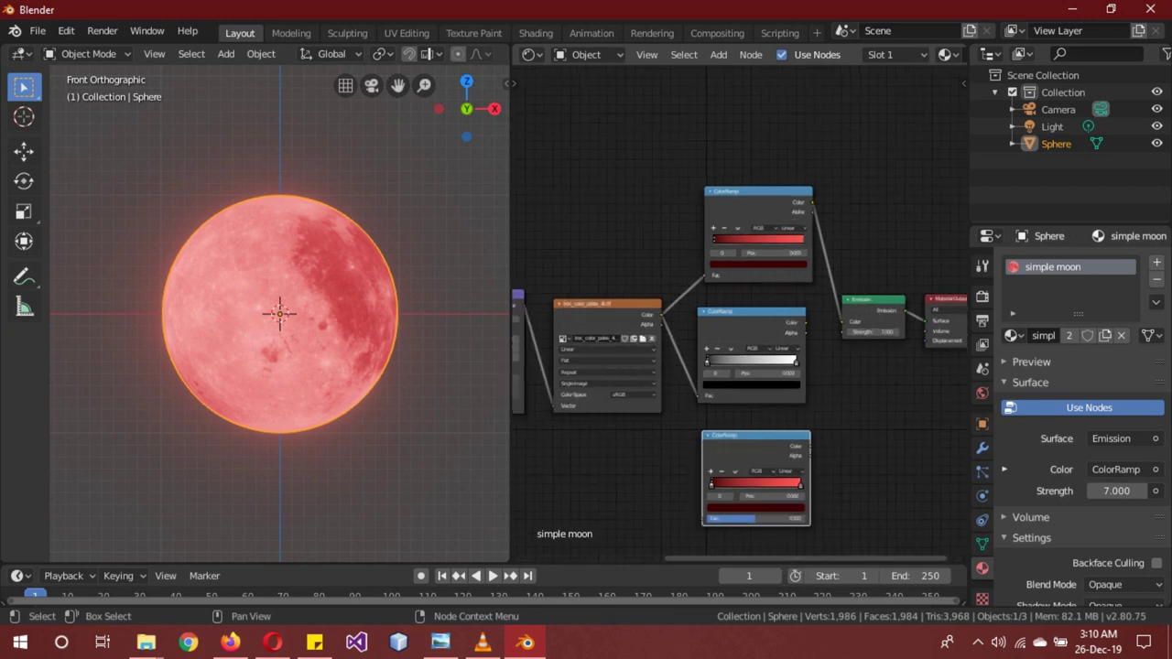
pyautogui.moveTo(660, 315); pyautogui.dragTo(703, 519)
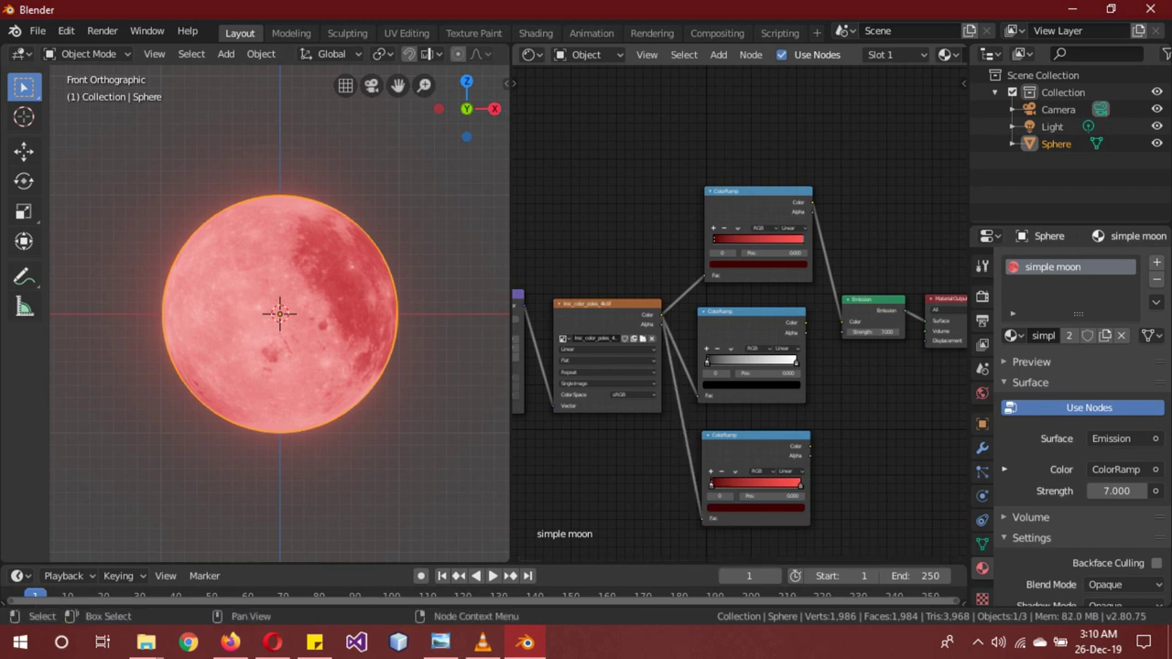
pyautogui.moveTo(810, 446); pyautogui.dragTo(843, 322)
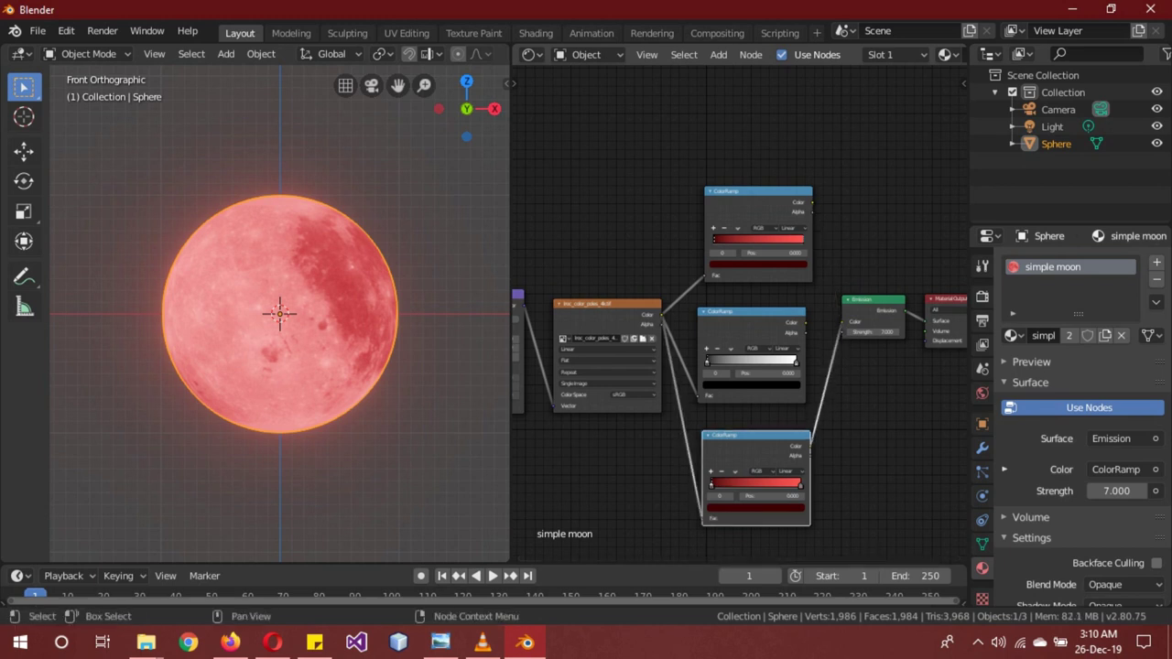
pyautogui.moveTo(778, 485); pyautogui.dragTo(753, 486)
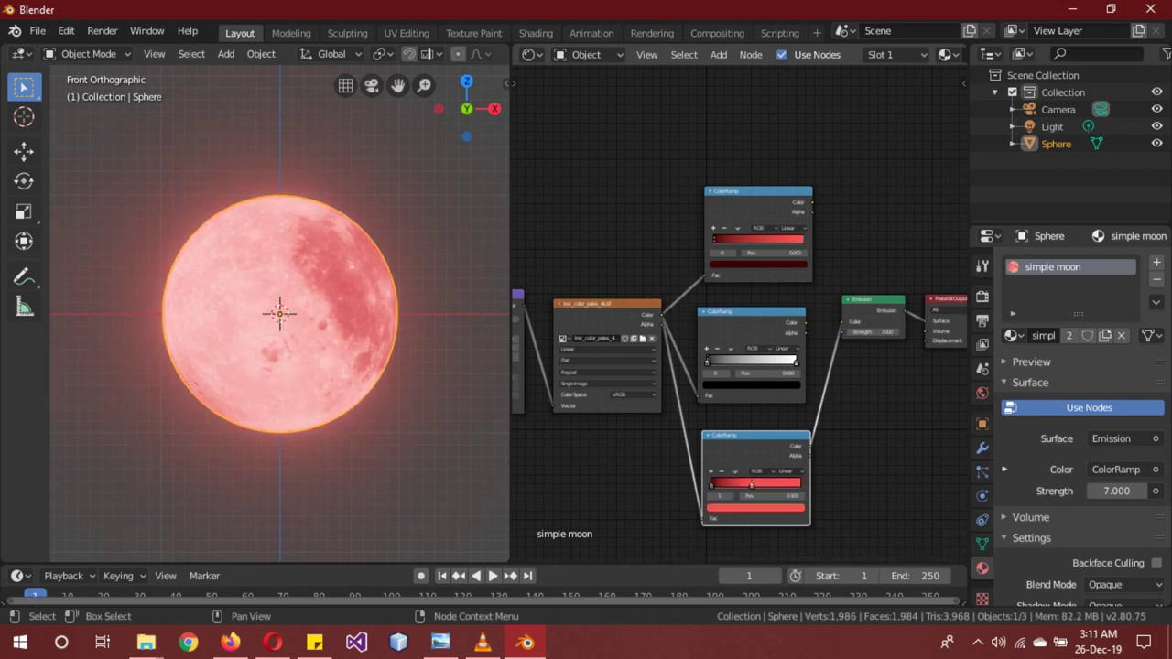
# Add a middle stop to the bottom ramp and make it yellow.
pyautogui.click(712, 471)
pyautogui.moveTo(733, 484); pyautogui.dragTo(776, 483)
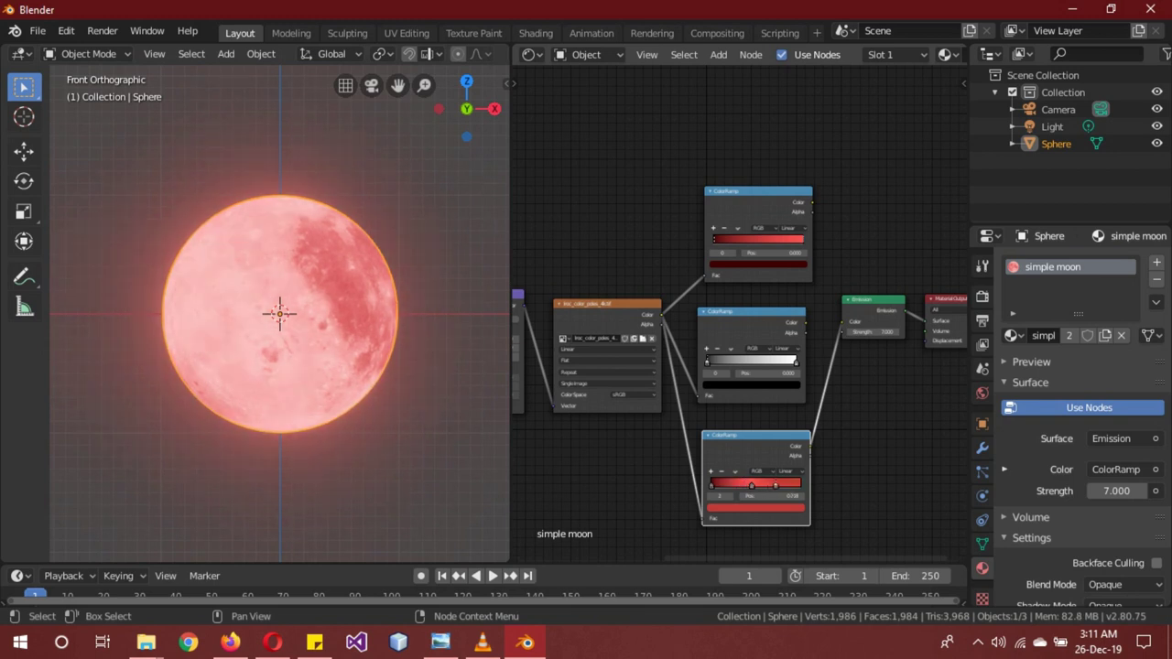
pyautogui.moveTo(774, 495); pyautogui.dragTo(774, 496)
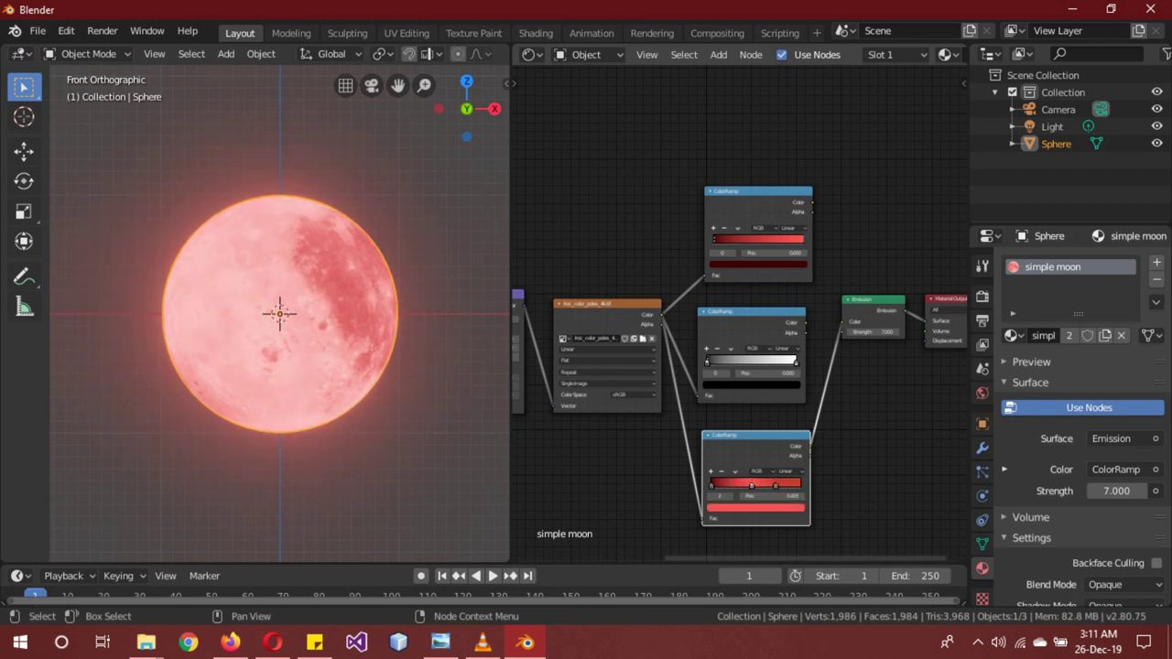
pyautogui.click(756, 507)
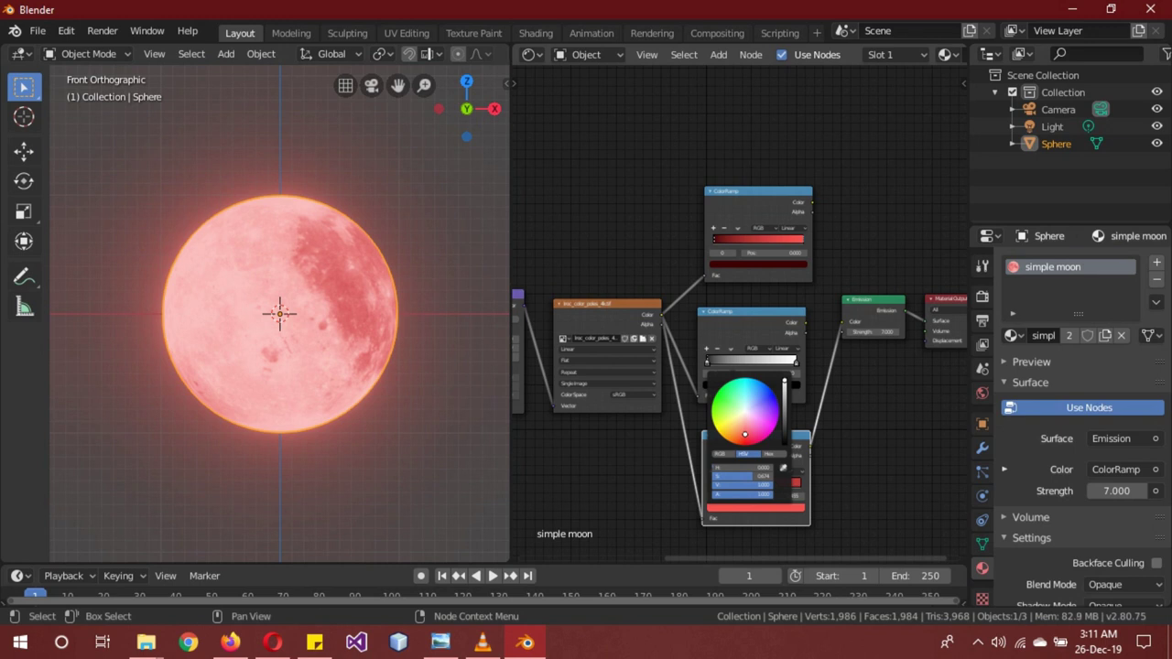
pyautogui.moveTo(744, 435); pyautogui.dragTo(729, 429)
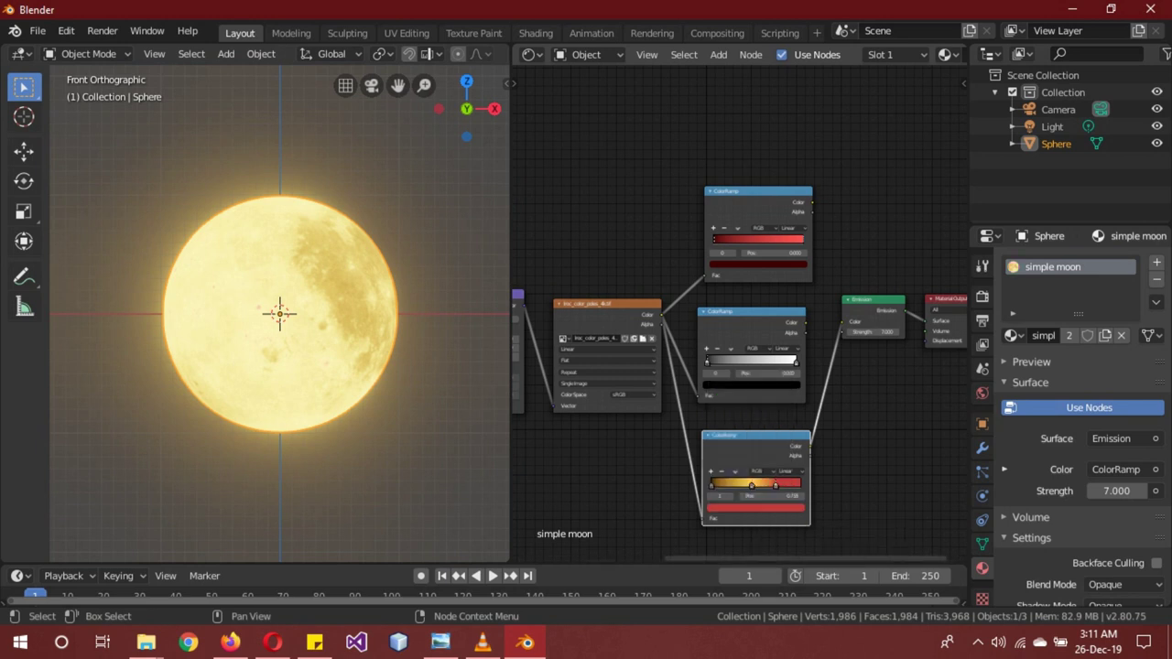
# Fine-tune the red stop's hue and slide it further right.
pyautogui.click(755, 506)
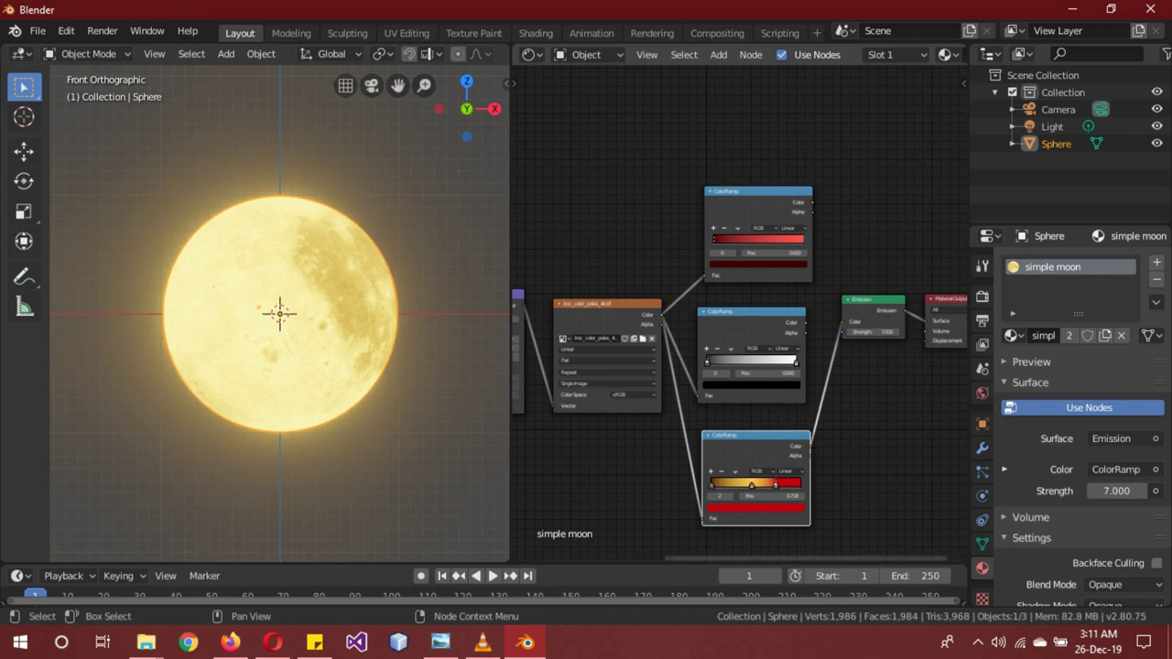
pyautogui.click(756, 506)
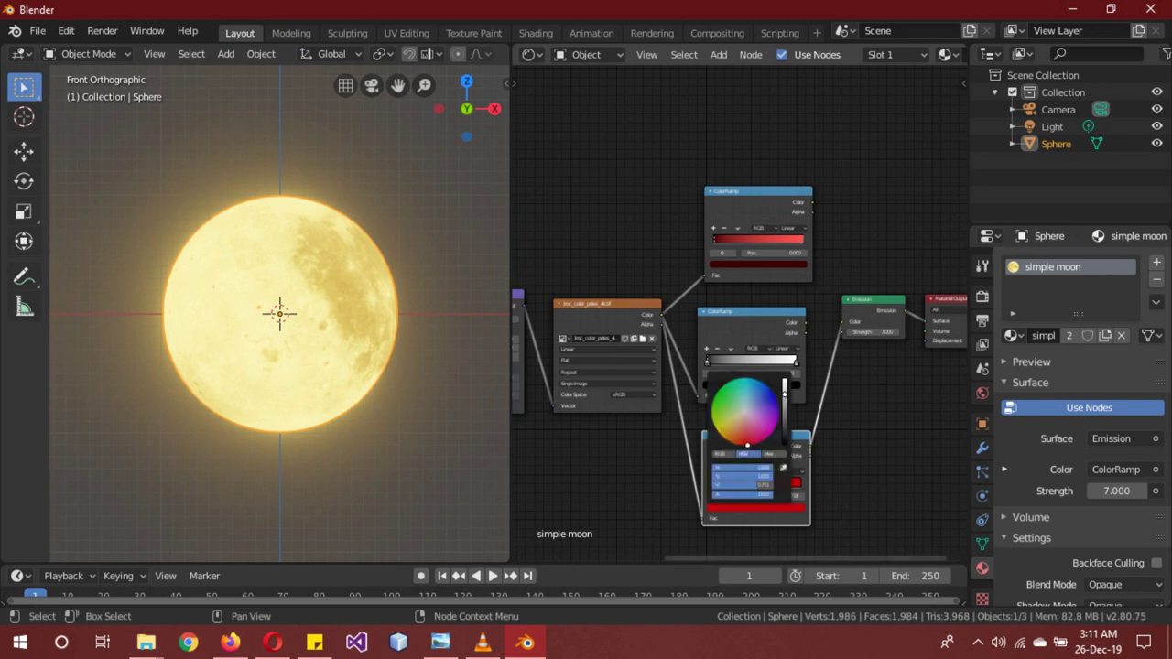
pyautogui.moveTo(747, 446); pyautogui.dragTo(744, 446)
pyautogui.scroll(5, 745, 412)
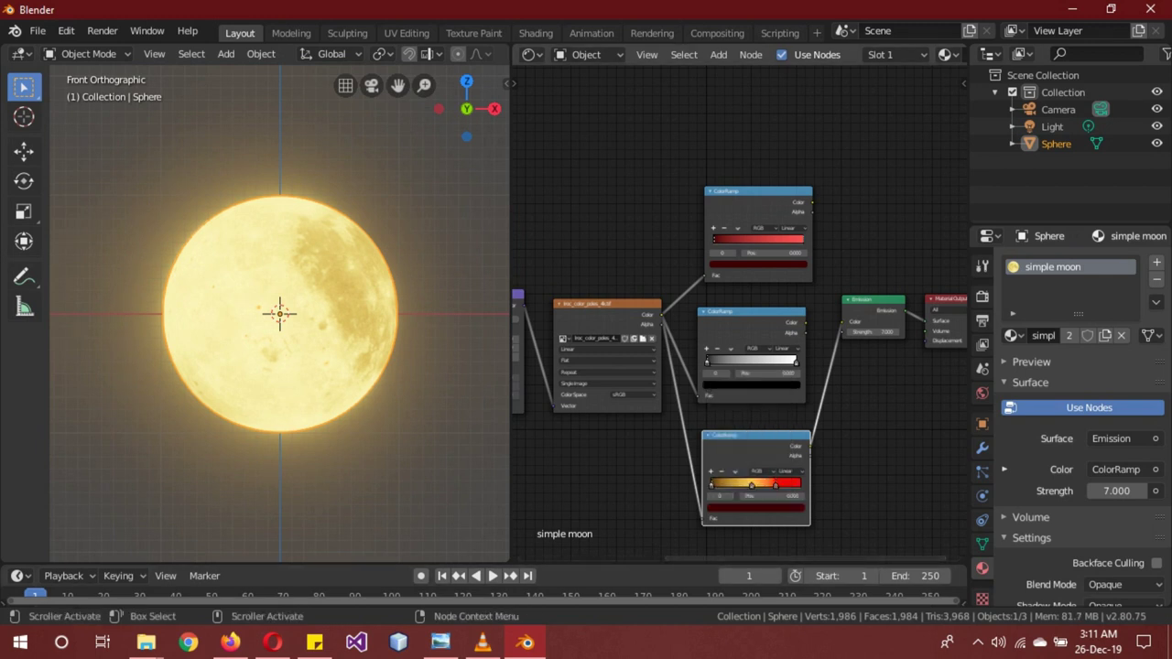
pyautogui.click(756, 507)
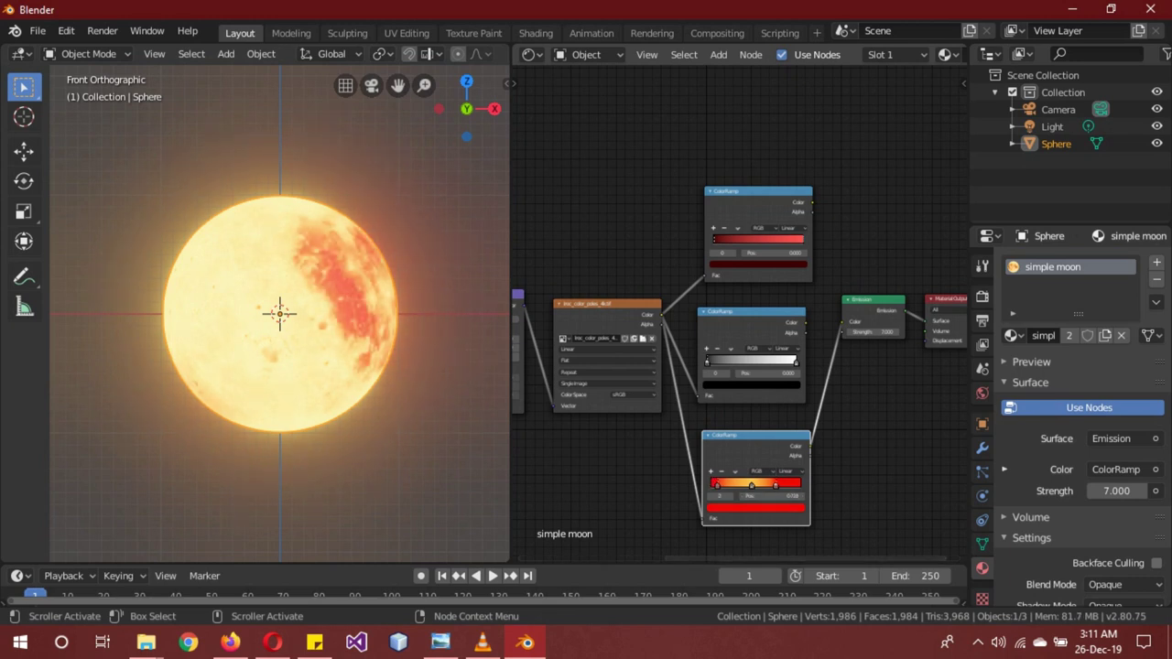
pyautogui.moveTo(775, 486); pyautogui.dragTo(785, 486)
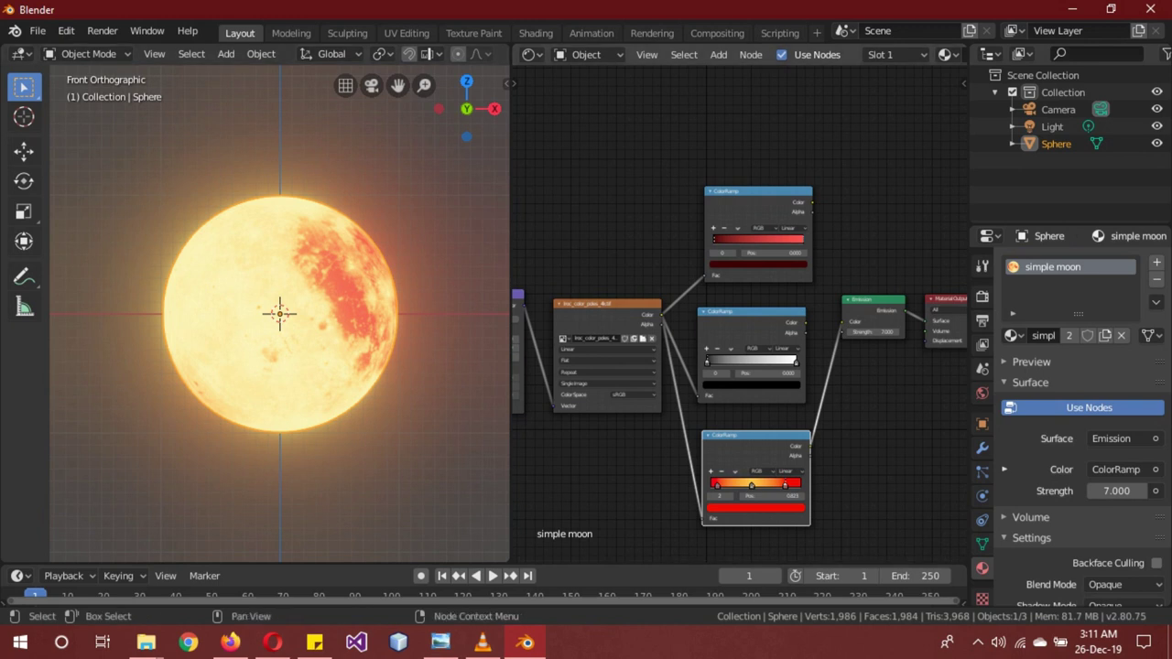
pyautogui.click(604, 329)
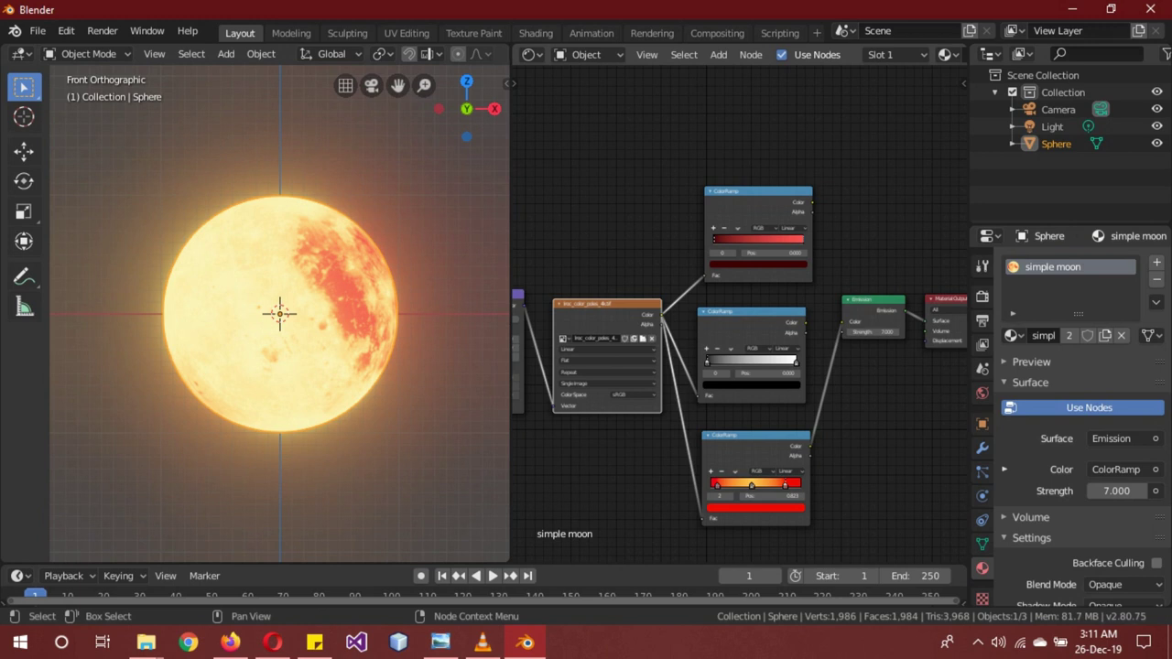
# Feed the white ColorRamp back into Emission Color, then box-select all material nodes.
pyautogui.scroll(-2, 694, 330)
pyautogui.scroll(-2, 693, 330)
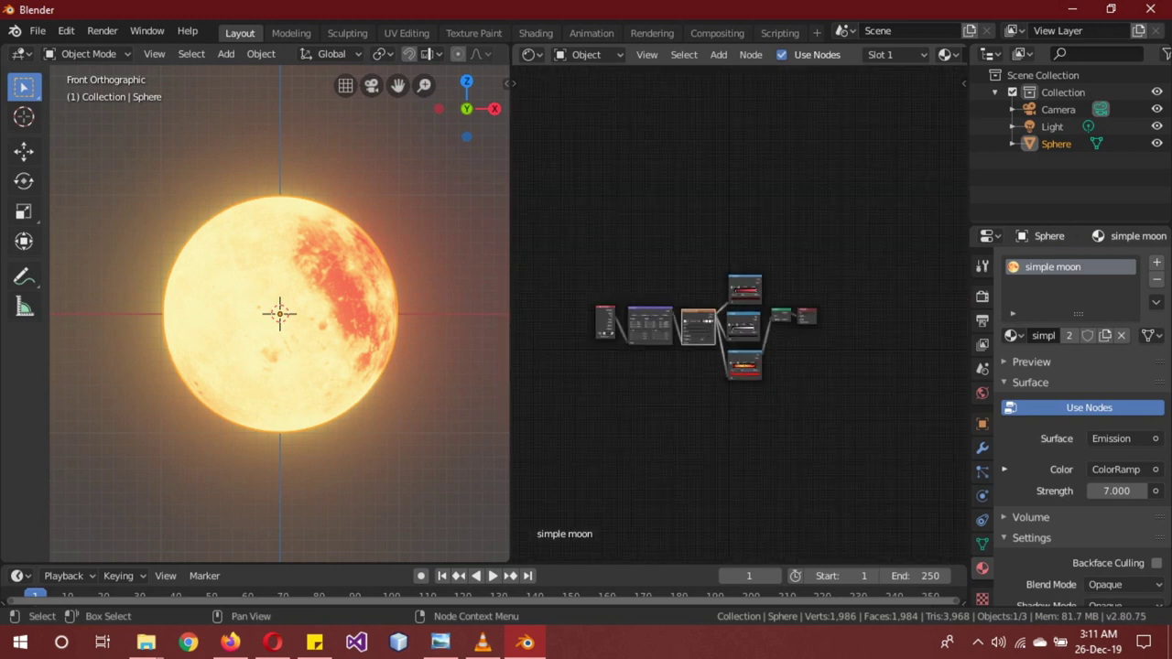
pyautogui.scroll(1, 694, 330)
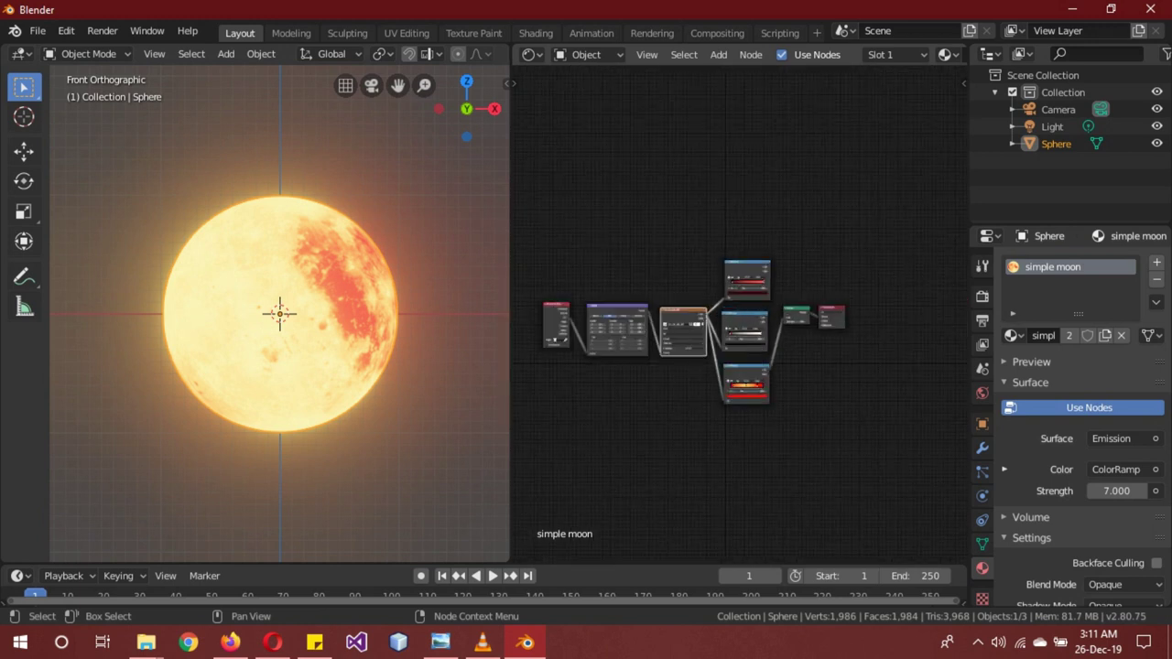
pyautogui.moveTo(770, 318); pyautogui.dragTo(785, 317)
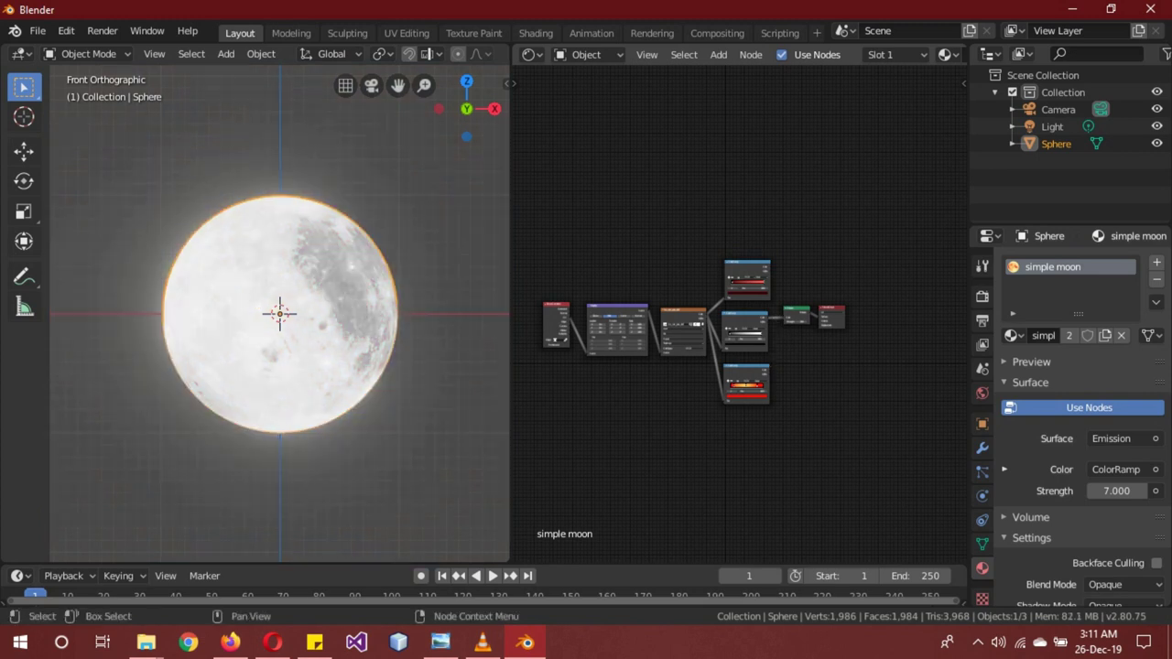
pyautogui.moveTo(527, 295); pyautogui.dragTo(816, 348)
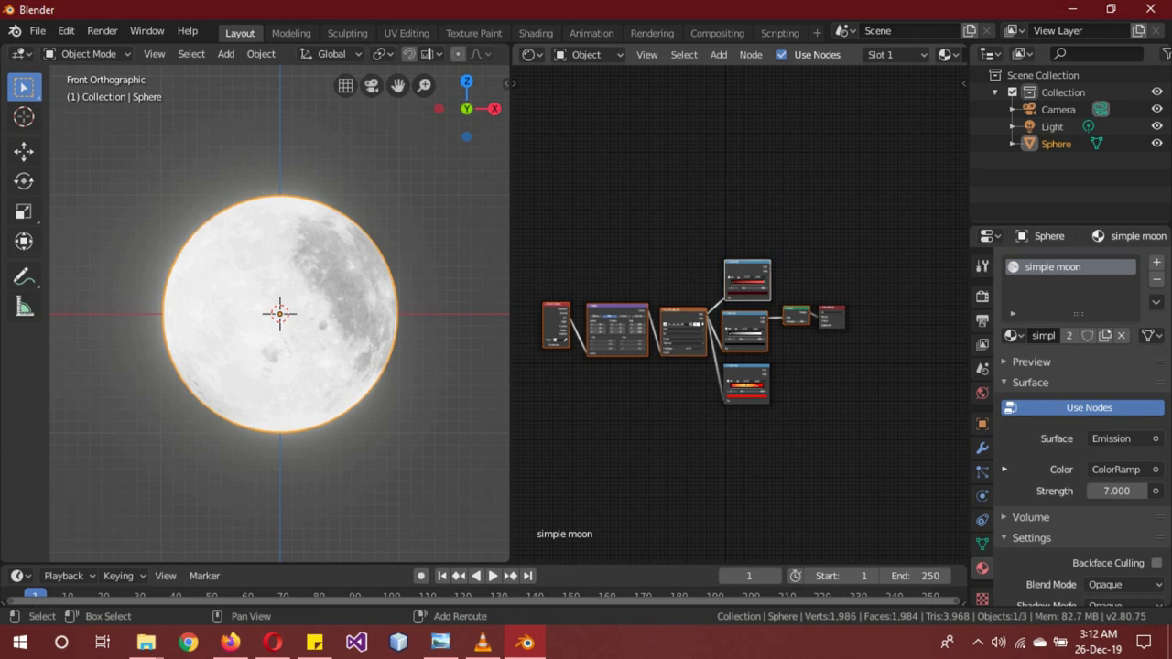
pyautogui.rightClick(696, 305)
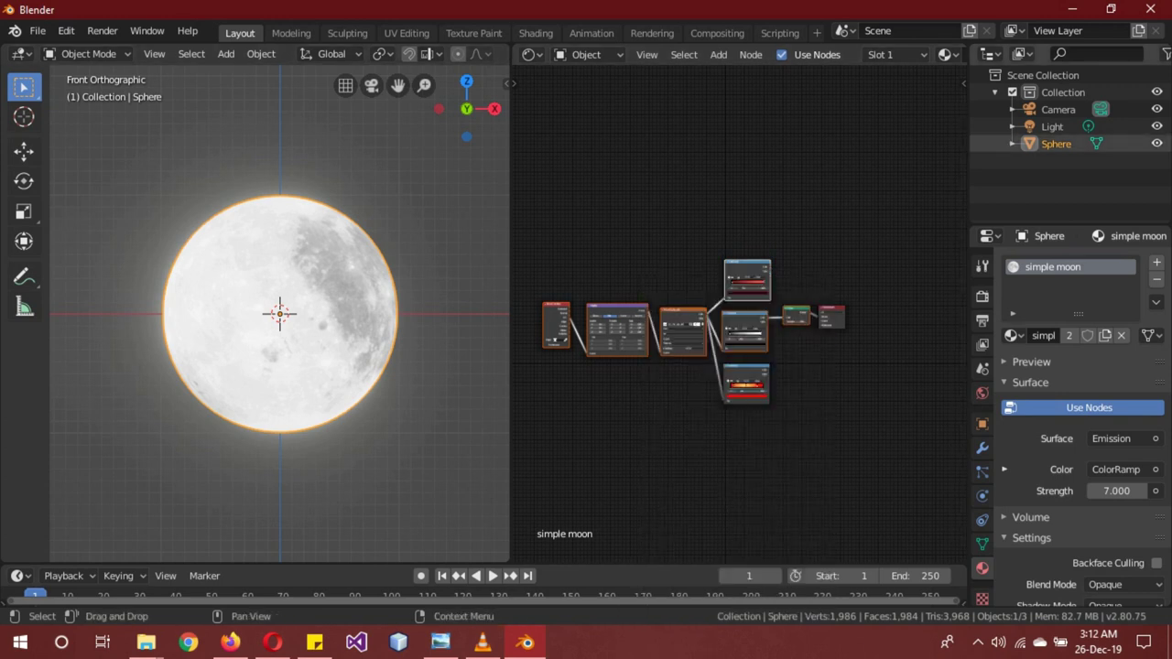
# Hide the moon sphere and add a new UV sphere with a Subdivision Surface modifier.
pyautogui.press('h')
pyautogui.hotkey('shift', 'a')
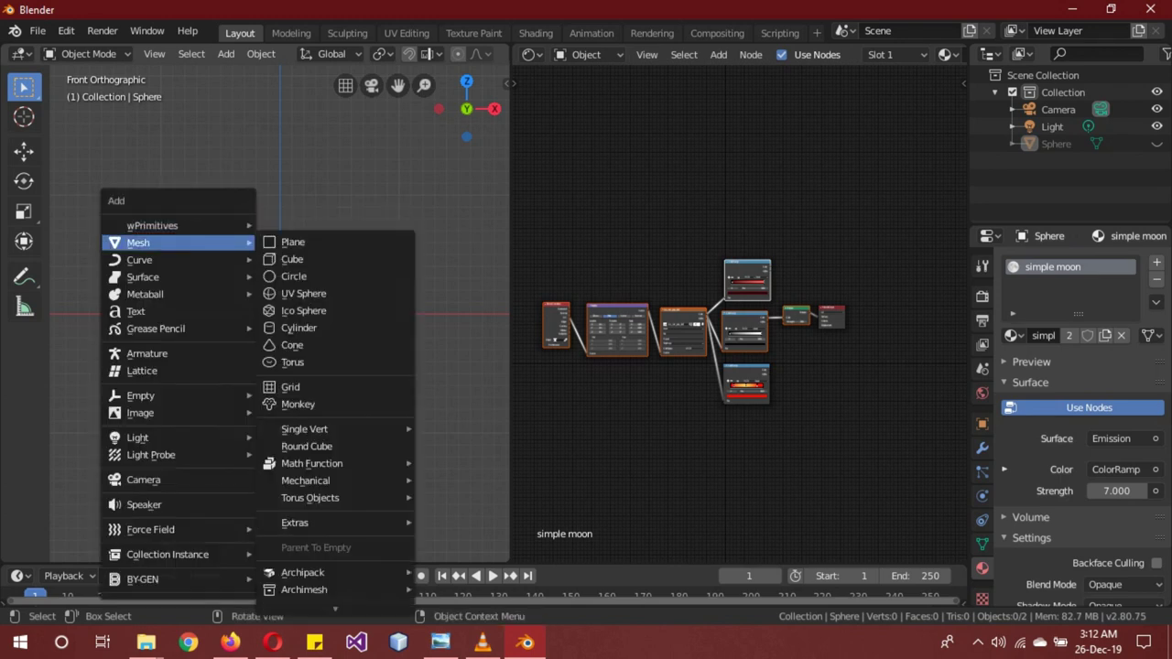
pyautogui.click(303, 294)
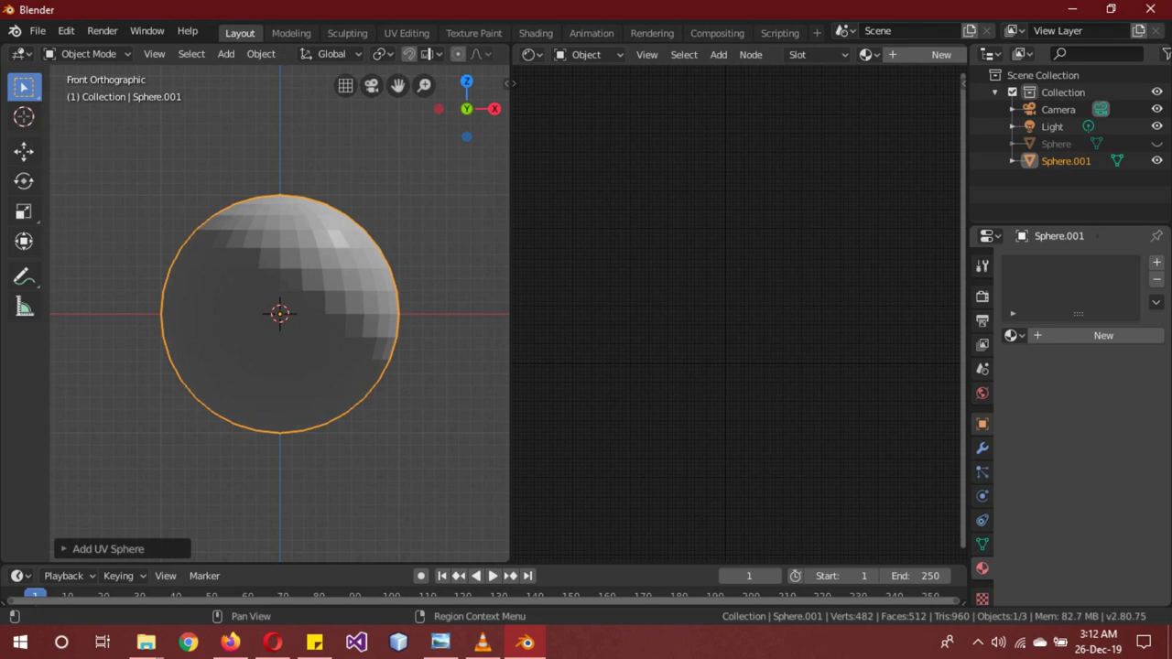
pyautogui.click(983, 448)
pyautogui.click(1033, 262)
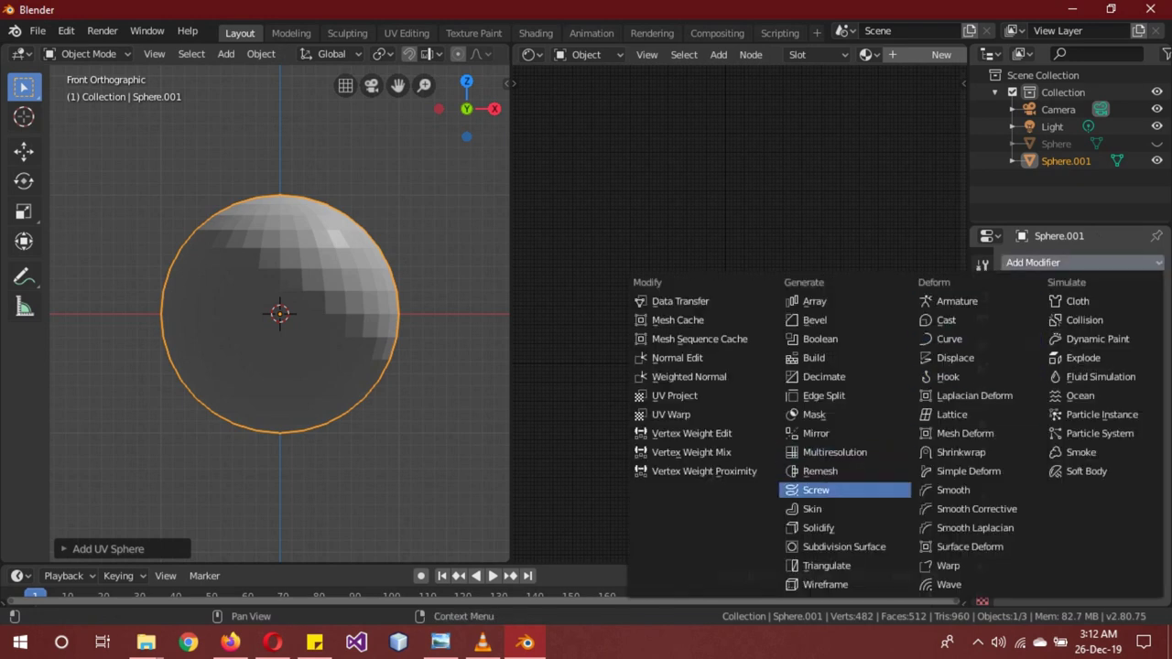
pyautogui.click(843, 547)
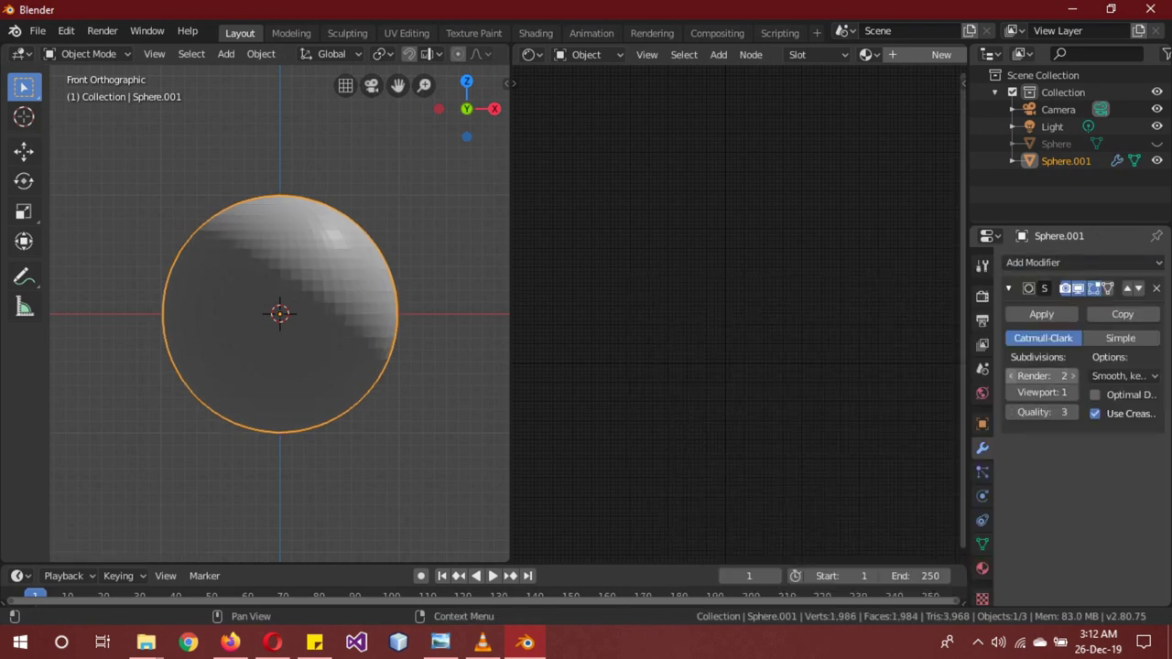
# Apply the subdivision and give the new sphere smooth shading.
pyautogui.click(1041, 314)
pyautogui.rightClick(293, 156)
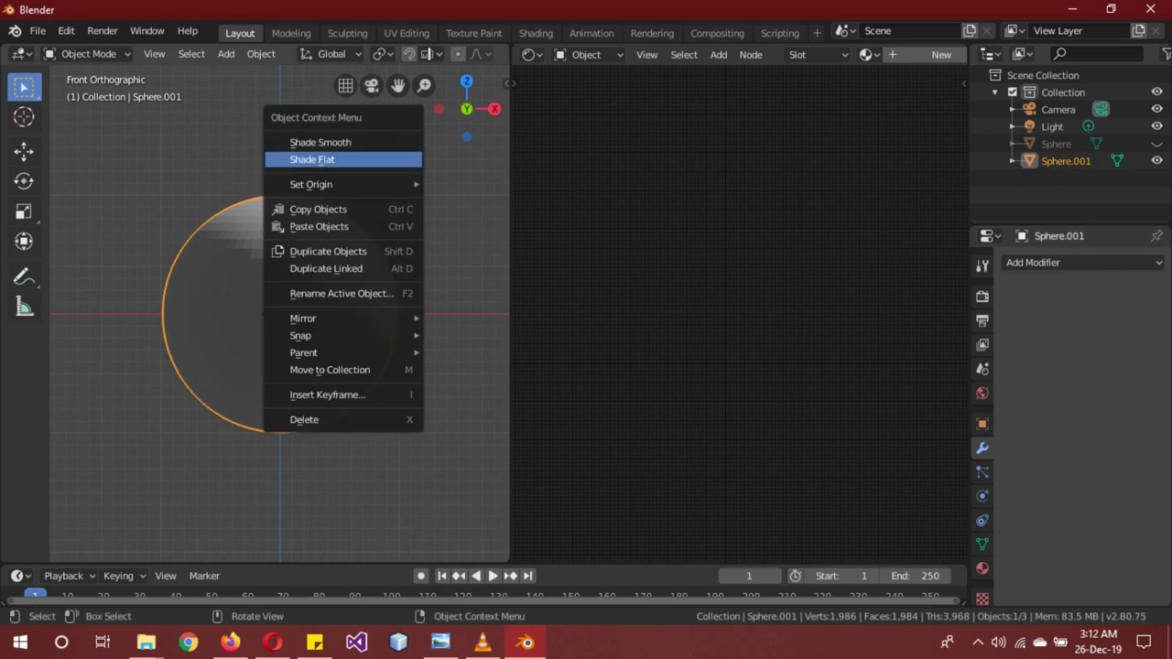
pyautogui.click(293, 138)
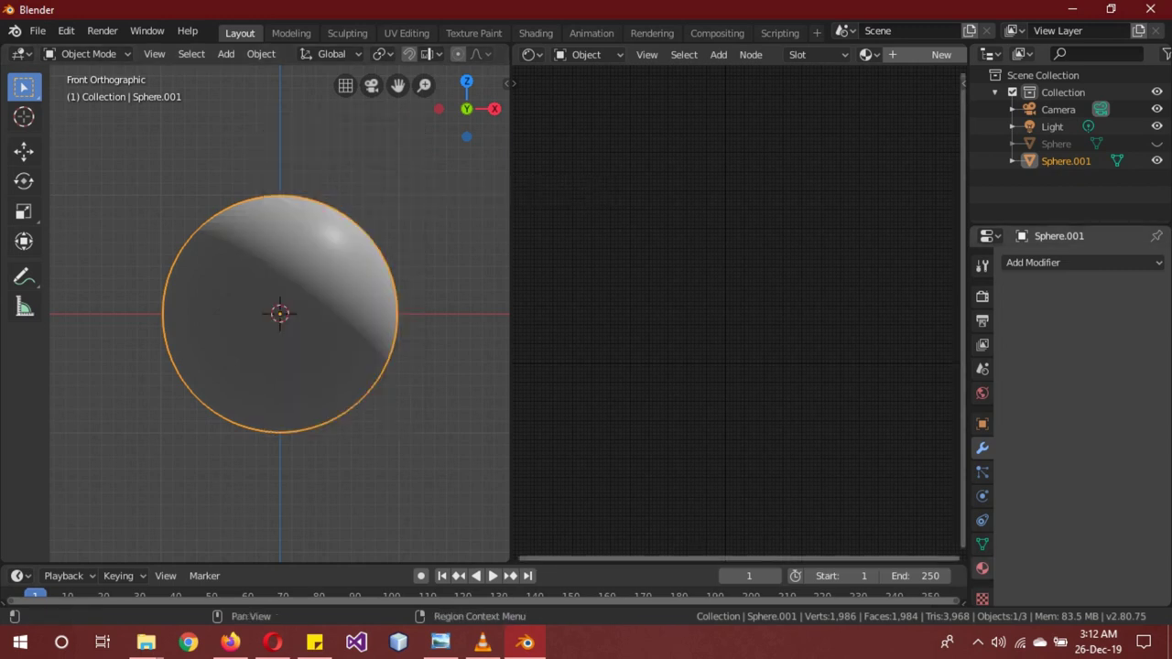
pyautogui.click(981, 568)
# Create a new material named 'simple' with an Emission surface shader.
pyautogui.click(1095, 336)
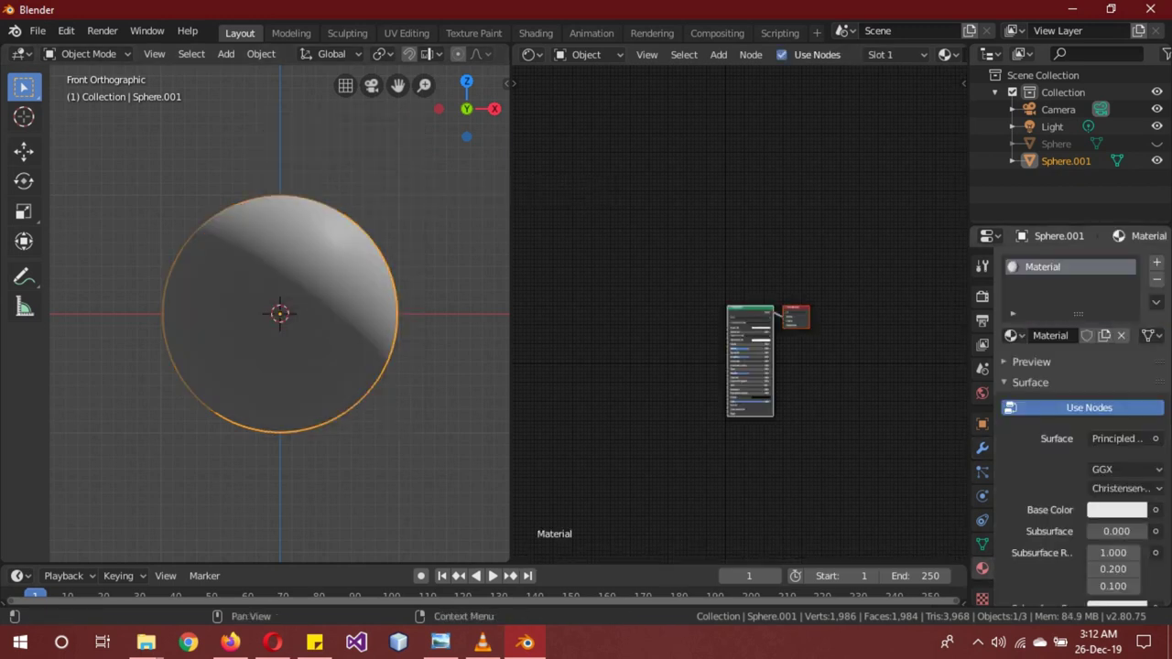
pyautogui.doubleClick(1043, 266)
pyautogui.write('s')
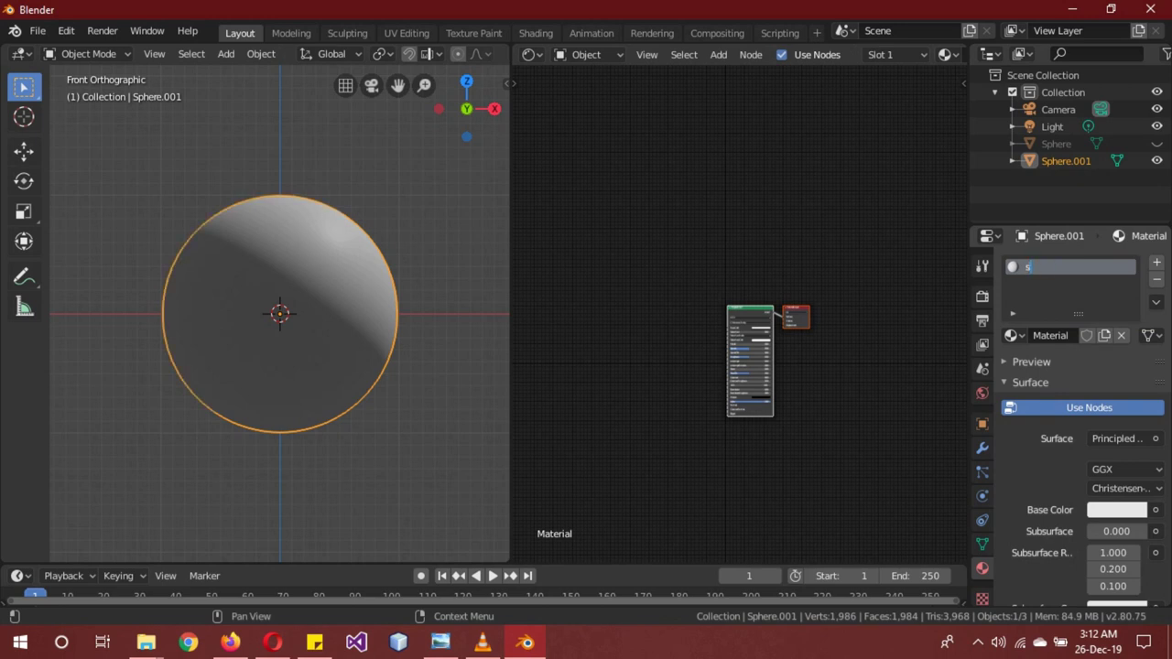
pyautogui.write('imple')
pyautogui.press('Return')
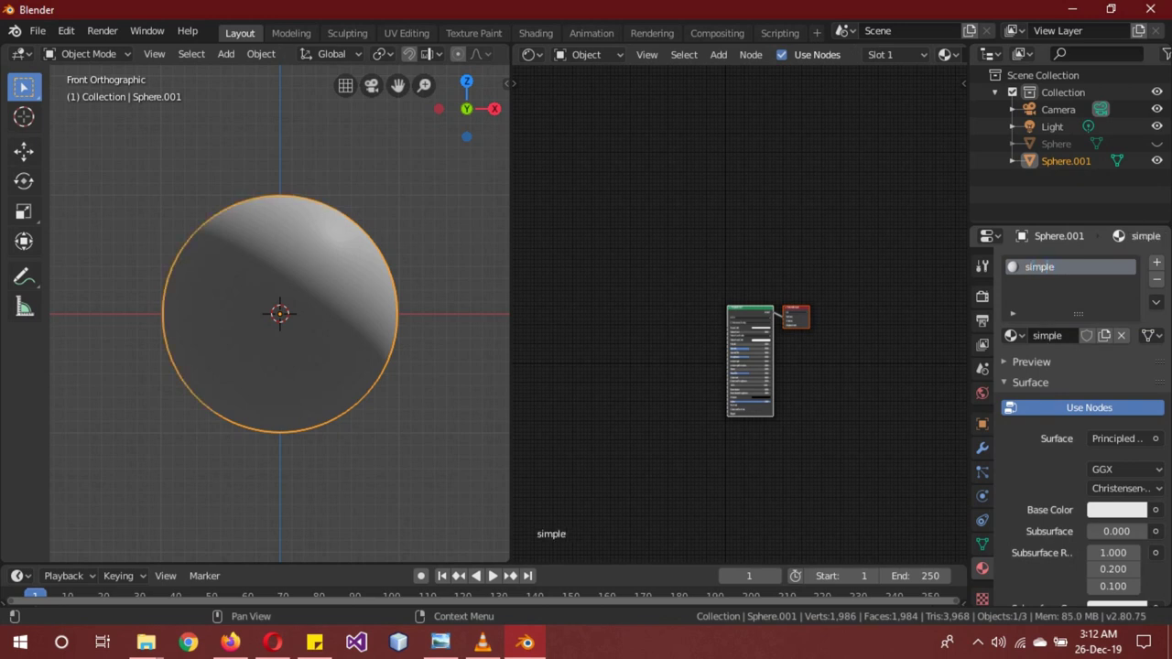
pyautogui.click(1125, 438)
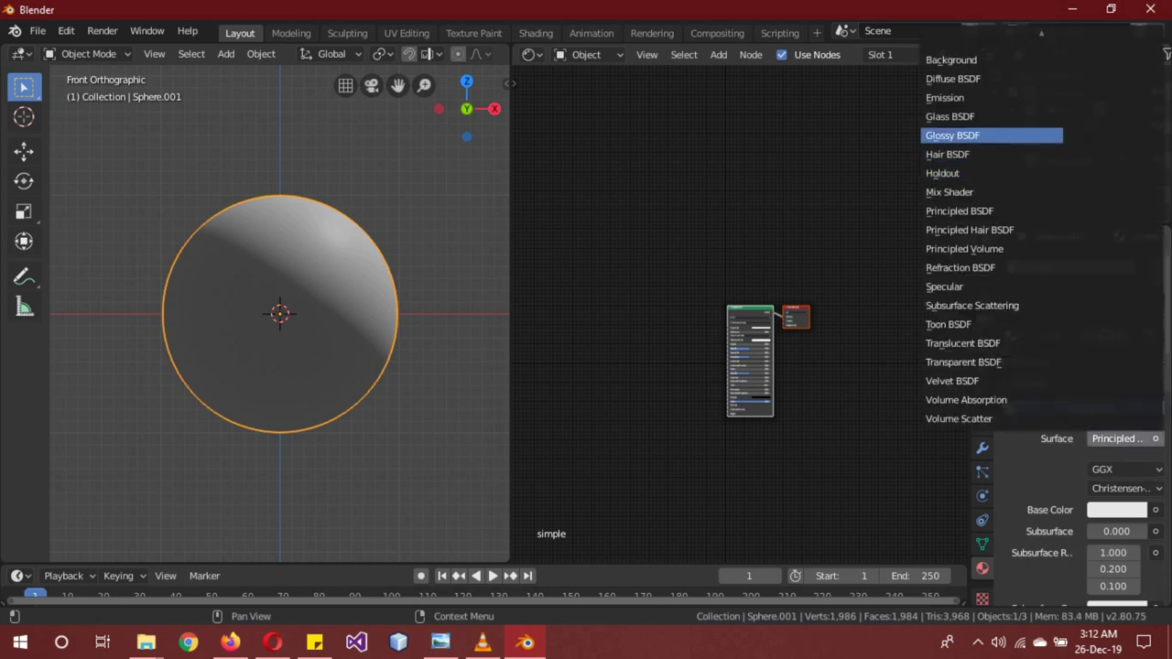
pyautogui.click(953, 97)
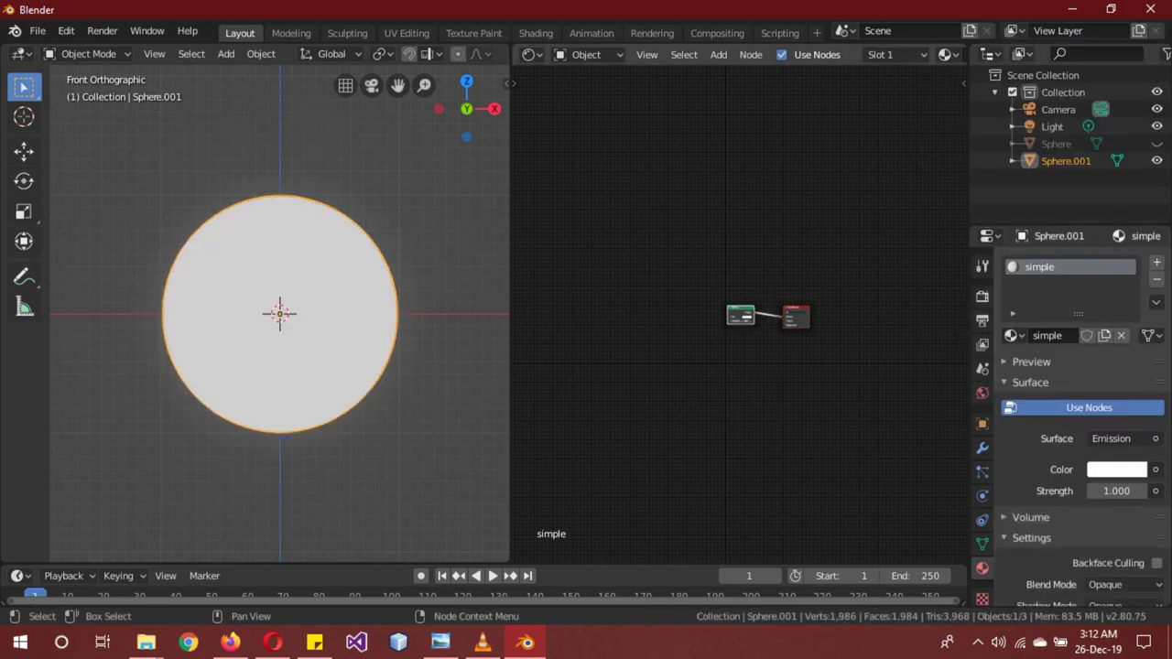
# Delete the Emission node and paste the copied moon texture and ramp nodes into place.
pyautogui.press('x')
pyautogui.rightClick(527, 233)
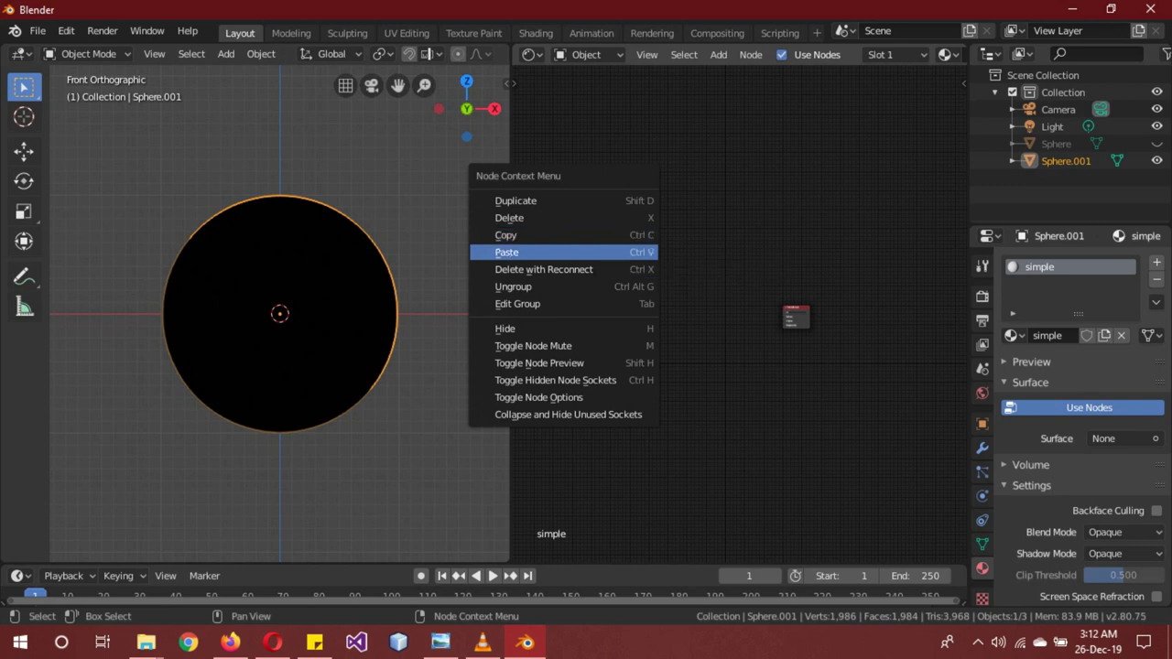
pyautogui.click(526, 249)
pyautogui.press('g')
pyautogui.press('Return')
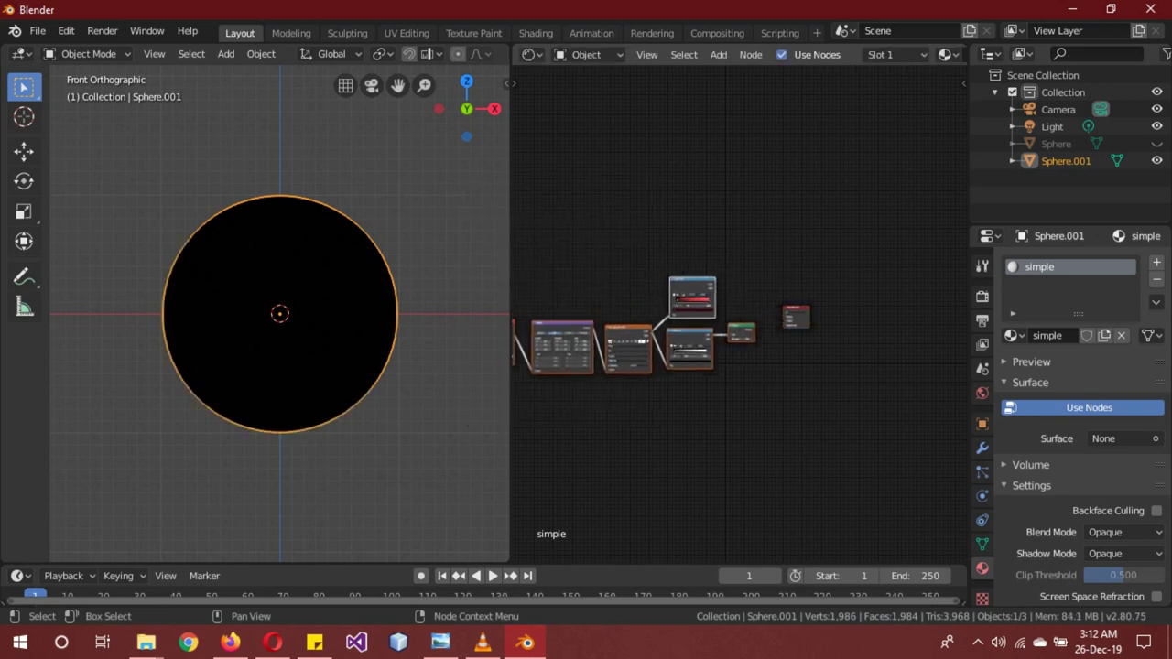
pyautogui.scroll(1, 741, 314)
pyautogui.scroll(3, 741, 314)
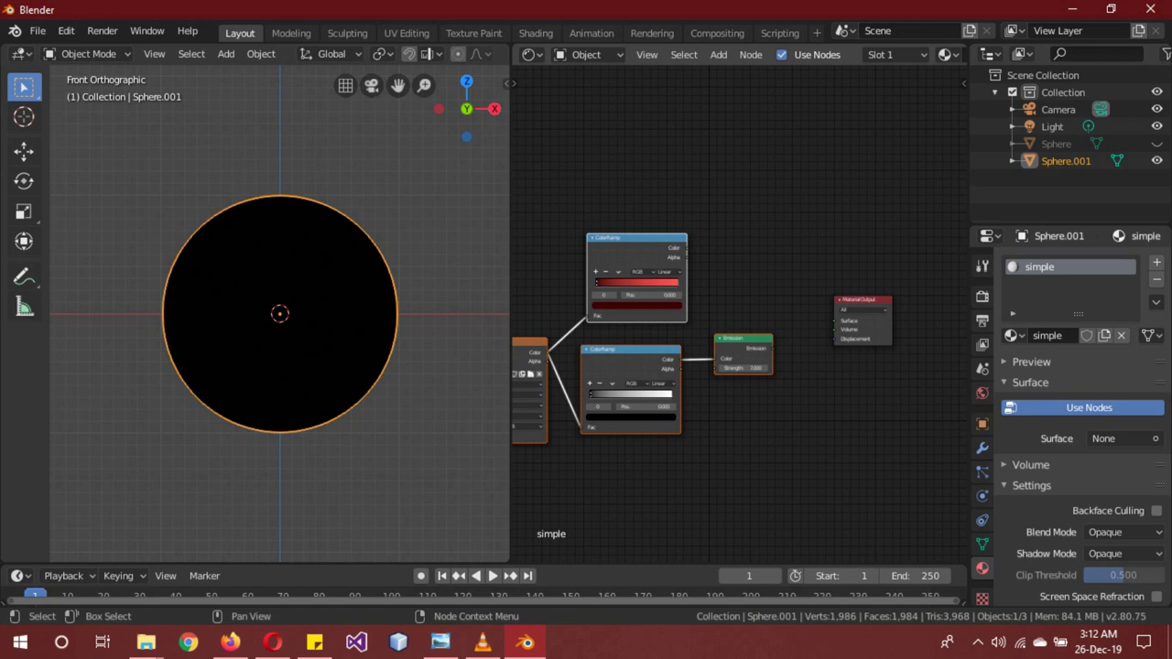
# Duplicate the Emission, add a Mix Shader, and connect the upper Emission into it.
pyautogui.hotkey('alt', 'a')
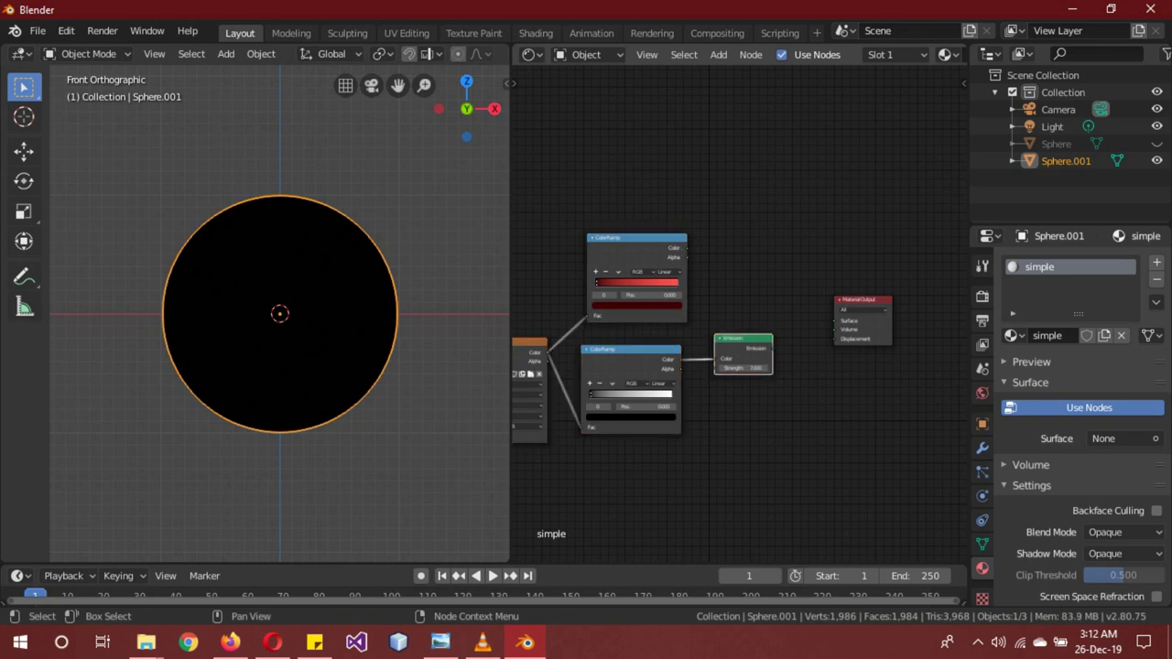
pyautogui.hotkey('shift', 'd')
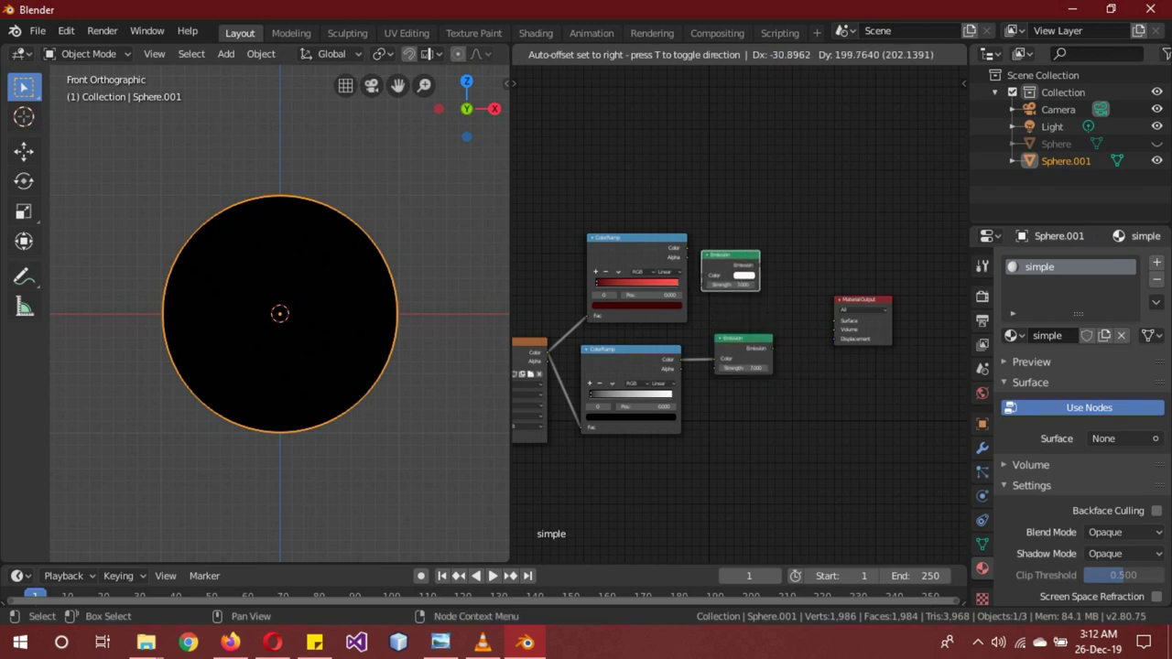
pyautogui.press('Return')
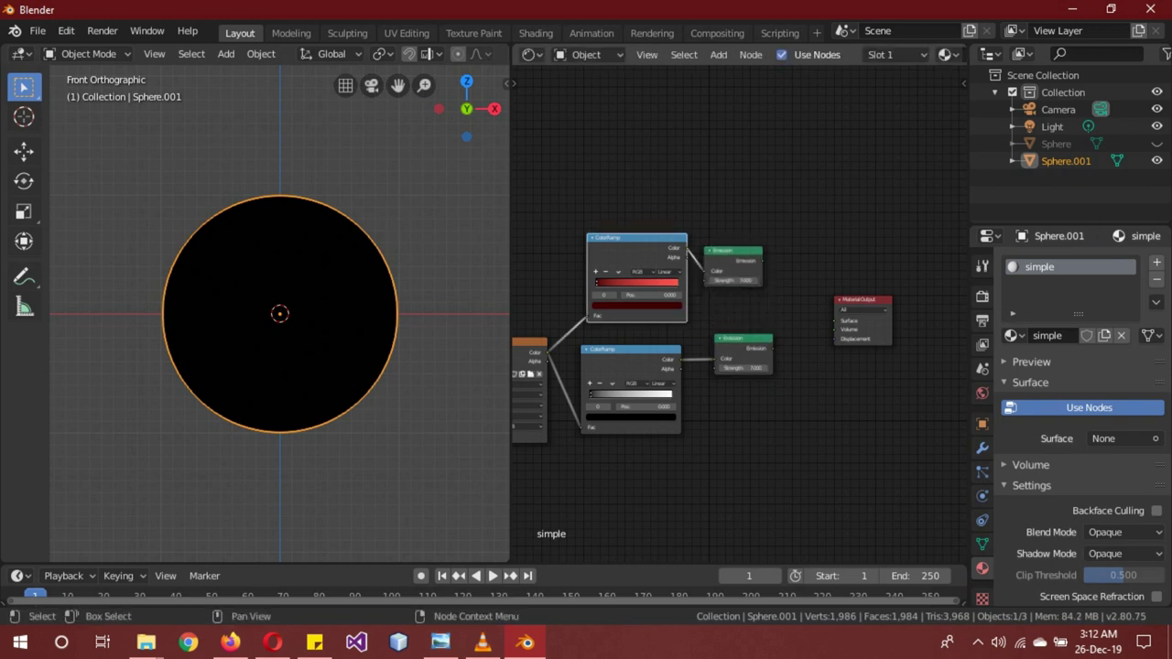
pyautogui.hotkey('shift', 'a')
pyautogui.press('Return')
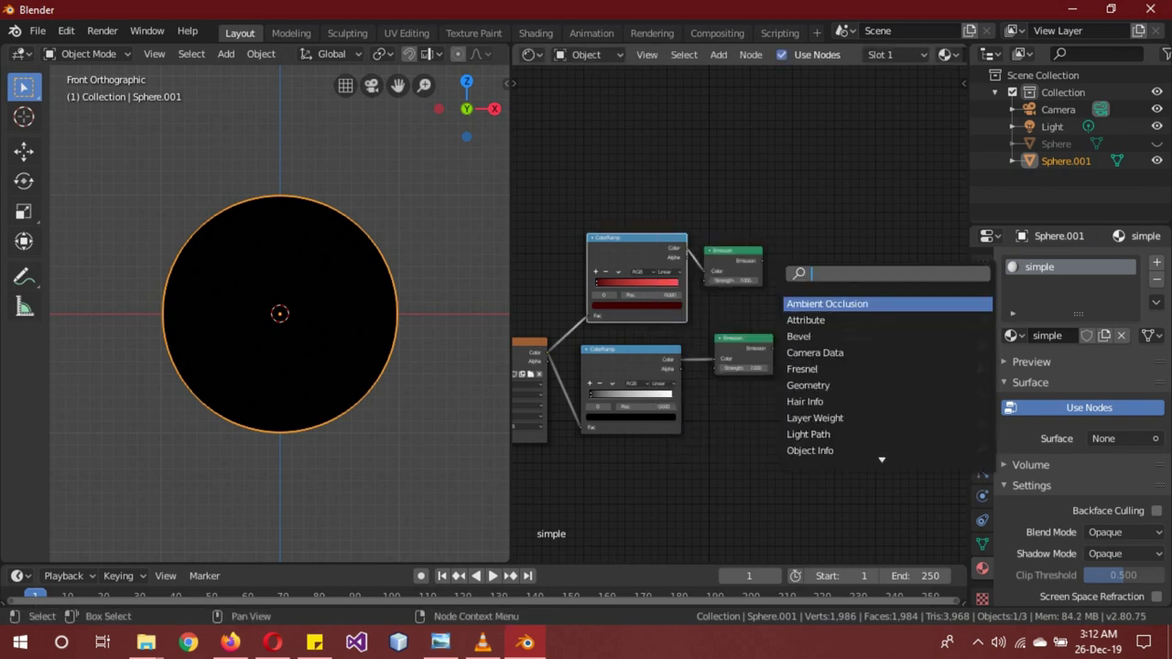
pyautogui.write('mix')
pyautogui.press('Return')
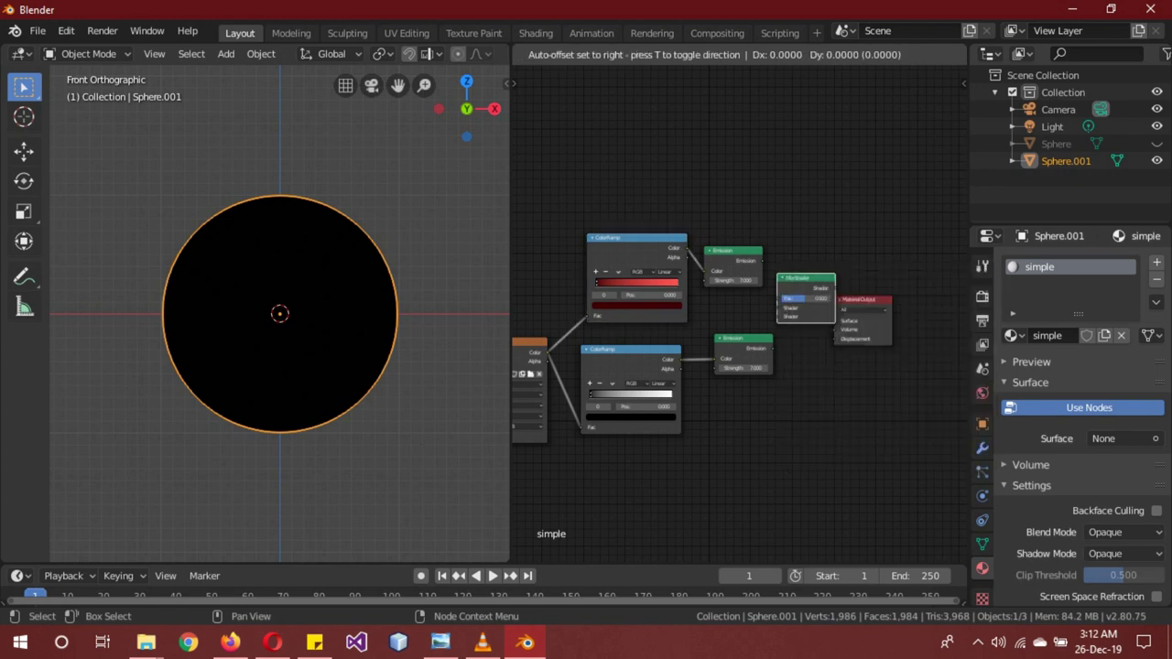
pyautogui.press('Return')
pyautogui.moveTo(762, 260); pyautogui.dragTo(779, 308)
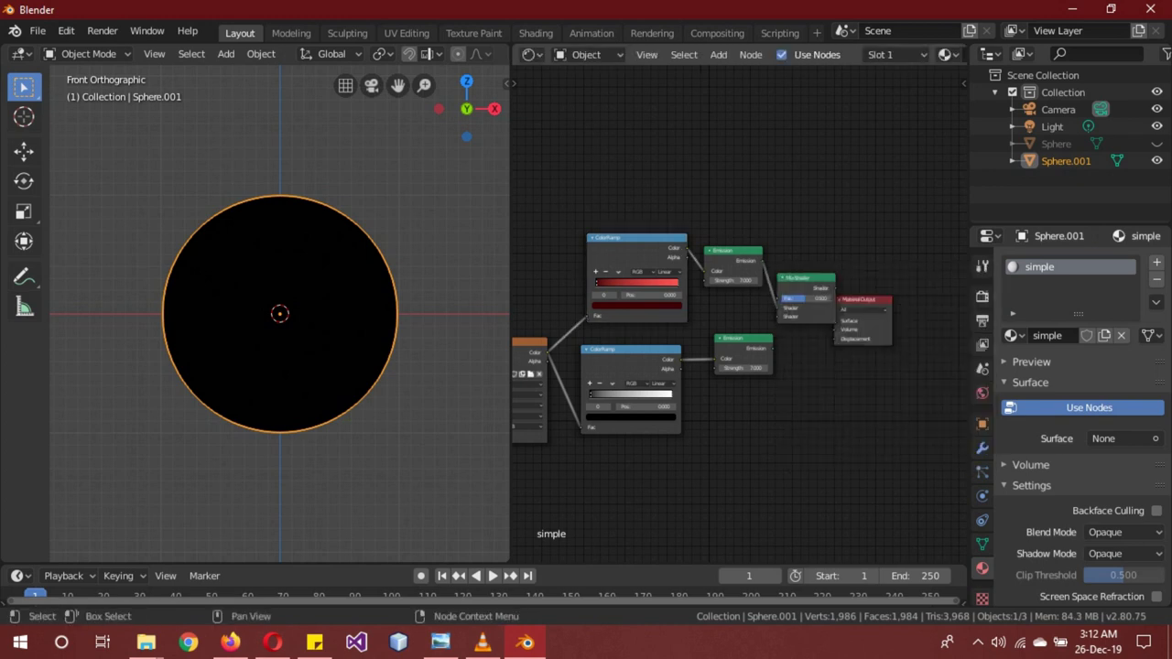
pyautogui.moveTo(861, 301)
pyautogui.mouseDown()
pyautogui.moveTo(897, 293)
pyautogui.moveTo(873, 302)
pyautogui.mouseUp()
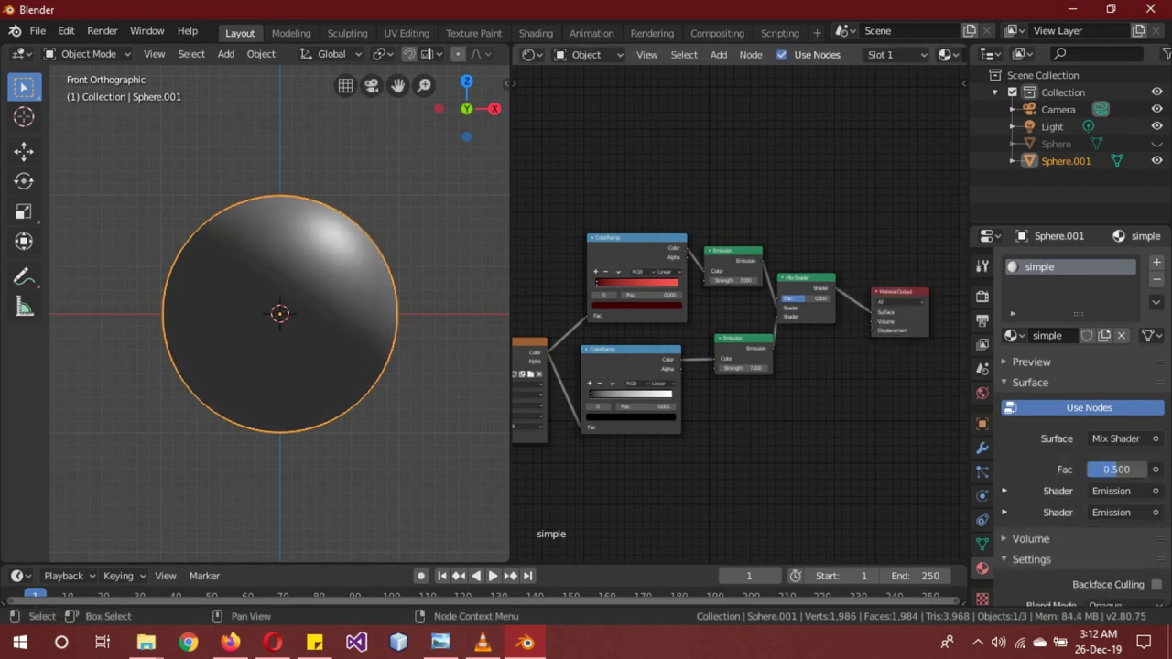
# Duplicate a ColorRamp and link its Color into the Mix Shader Fac.
pyautogui.hotkey('shift', 'd')
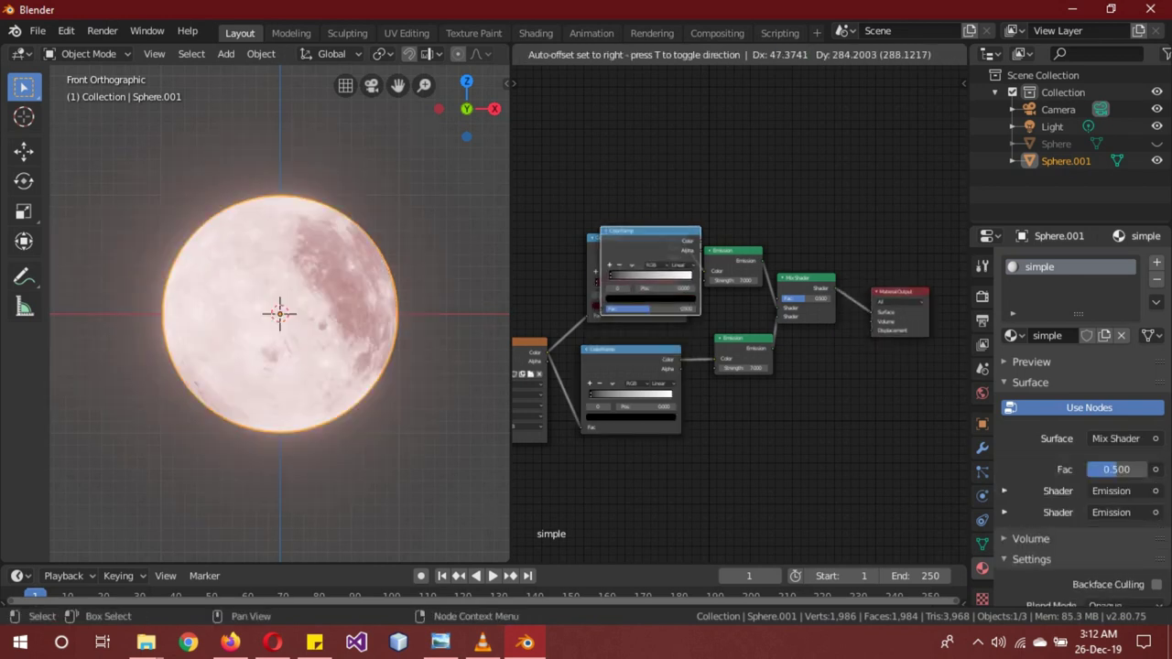
pyautogui.press('Return')
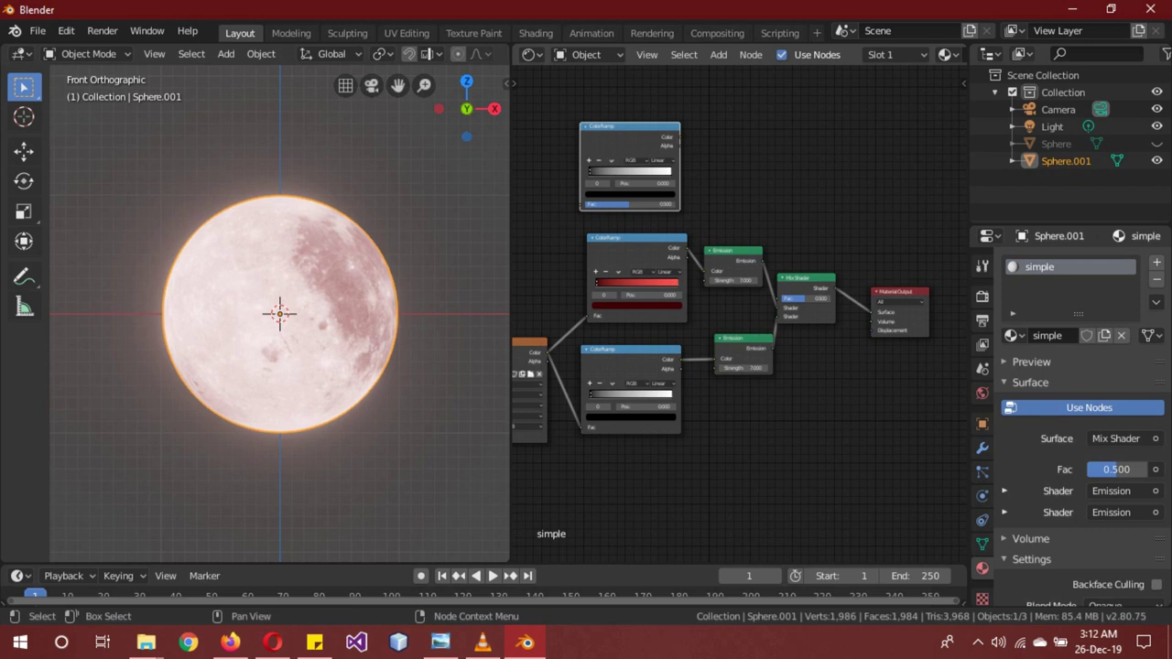
pyautogui.moveTo(679, 136); pyautogui.dragTo(780, 298)
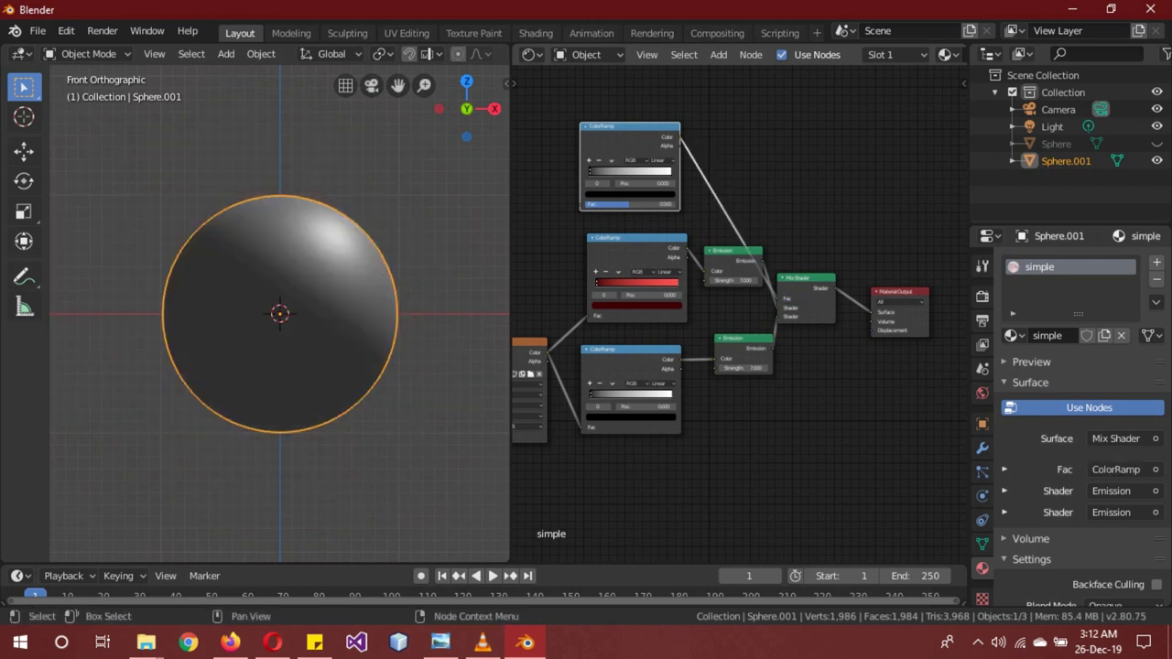
pyautogui.moveTo(733, 513)
pyautogui.mouseDown(button='middle')
pyautogui.moveTo(879, 513)
pyautogui.moveTo(822, 513)
pyautogui.mouseUp(button='middle')
pyautogui.hotkey('alt', 'a')
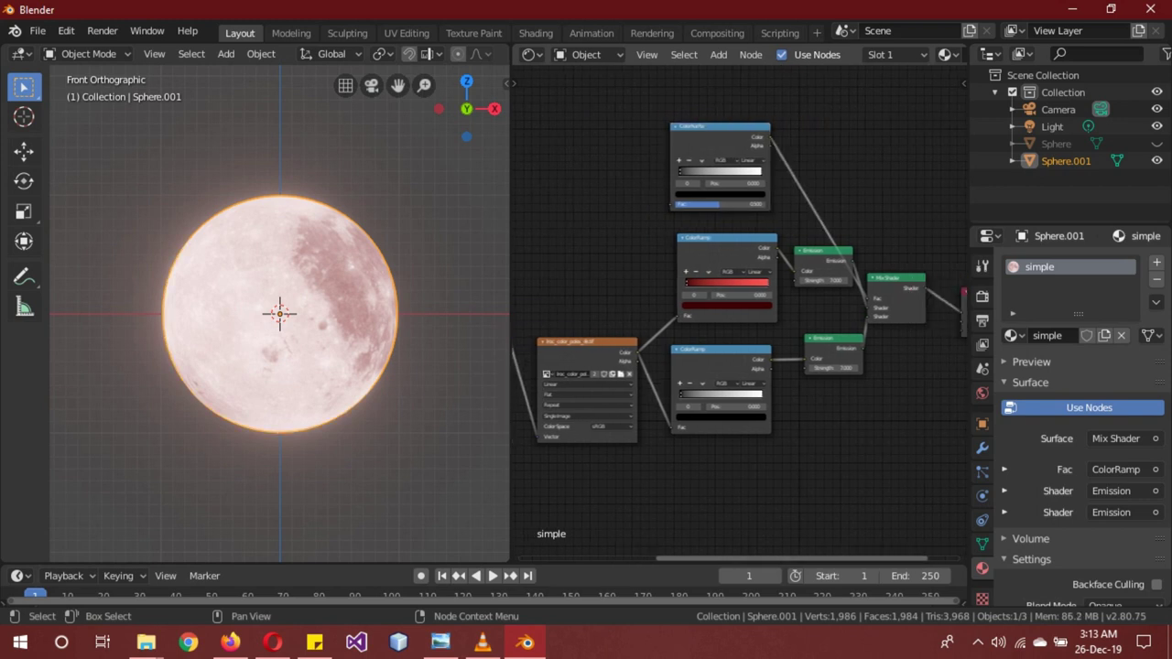
# Enlarge the timeline and tune the top ramp's stops, white stop ending at 0.695.
pyautogui.moveTo(760, 170); pyautogui.dragTo(718, 171)
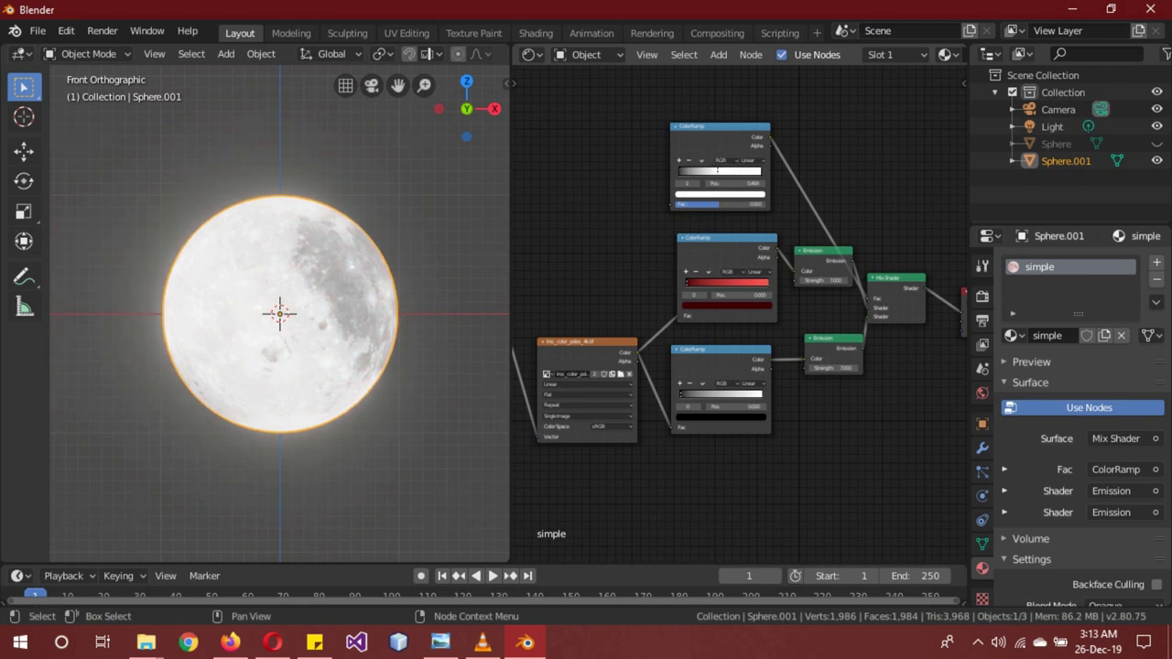
pyautogui.scroll(2, 738, 311)
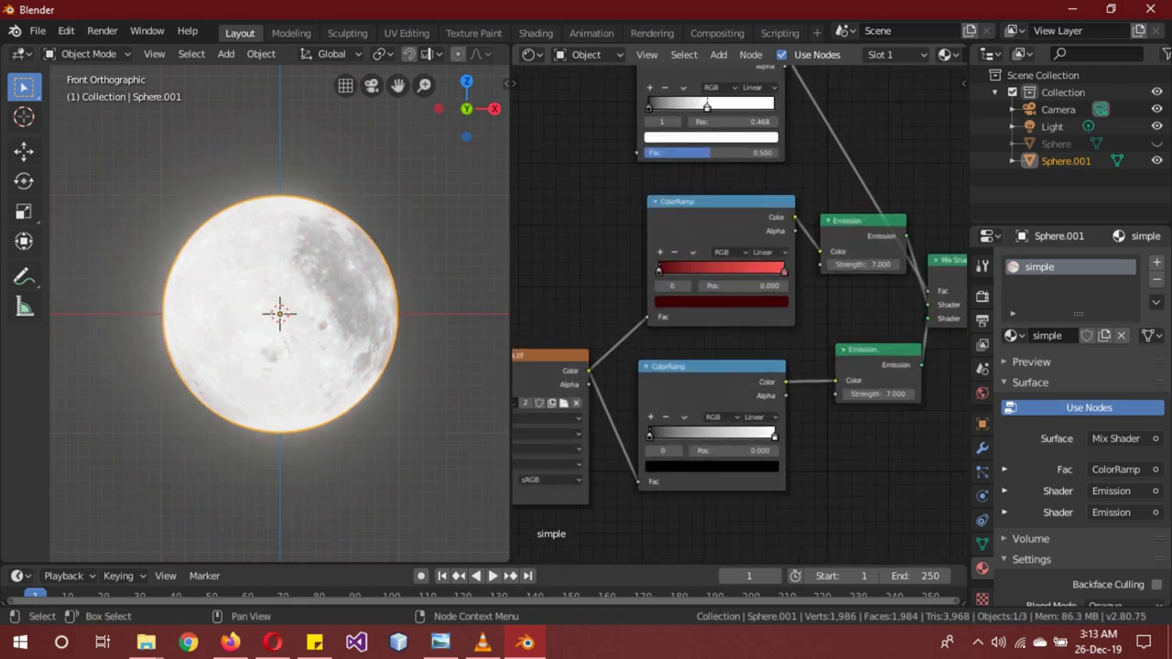
pyautogui.keyDown('shift'); pyautogui.scroll(2, 738, 311); pyautogui.keyUp('shift')
pyautogui.keyDown('shift'); pyautogui.scroll(2, 738, 311); pyautogui.keyUp('shift')
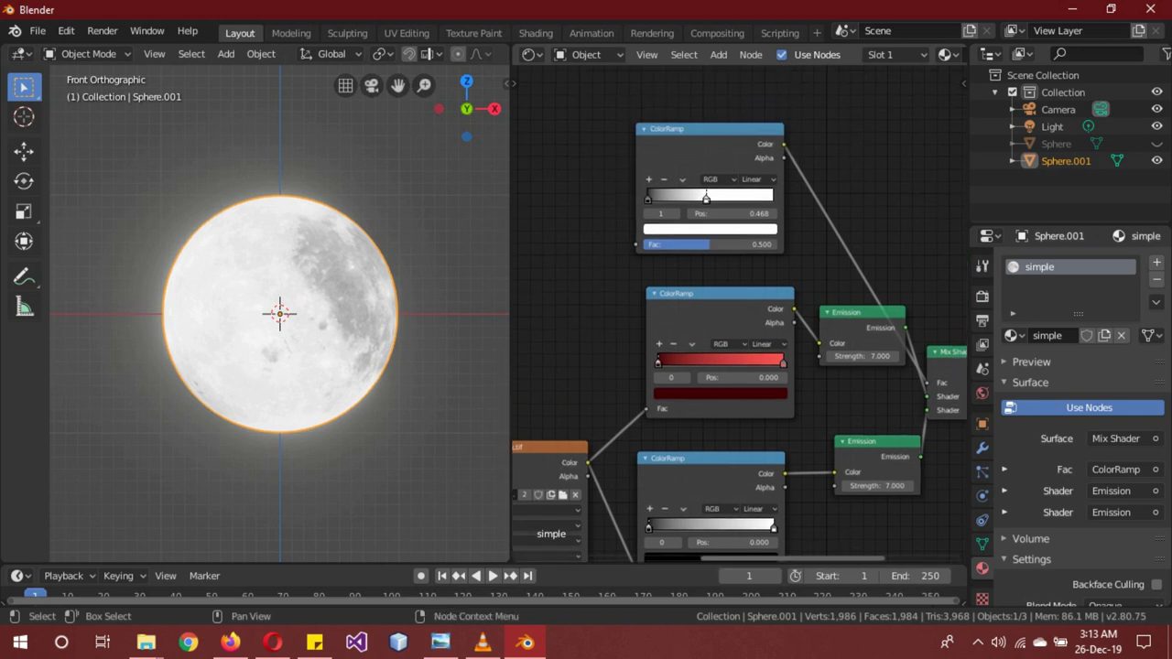
pyautogui.moveTo(275, 565); pyautogui.dragTo(274, 503)
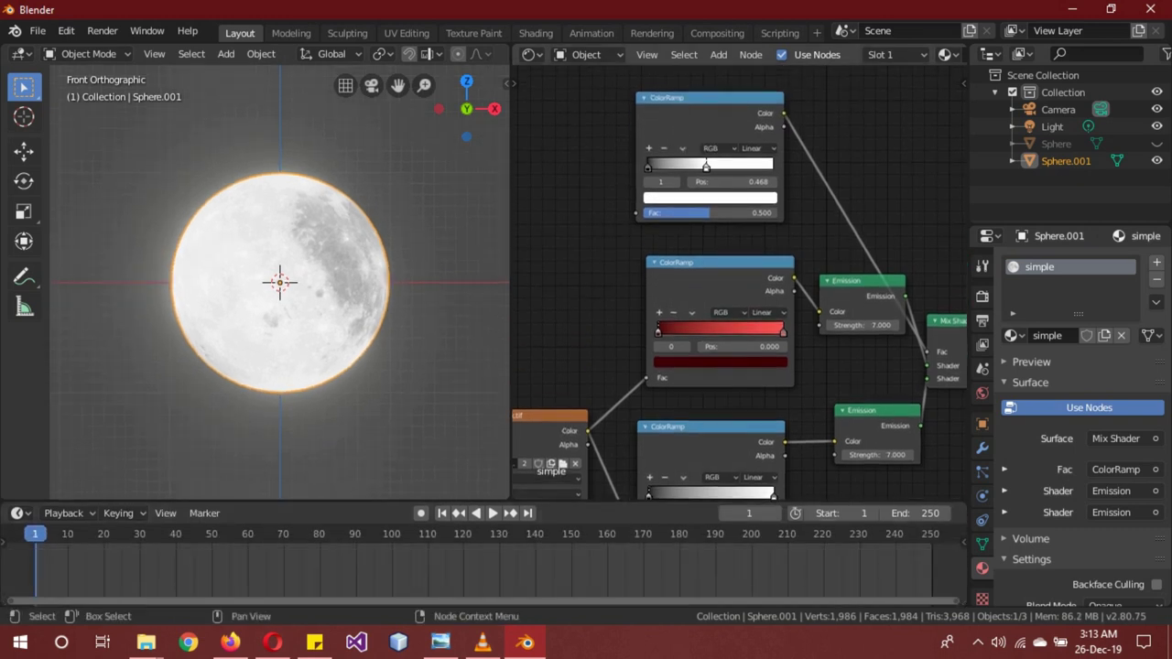
pyautogui.moveTo(705, 167); pyautogui.dragTo(772, 166)
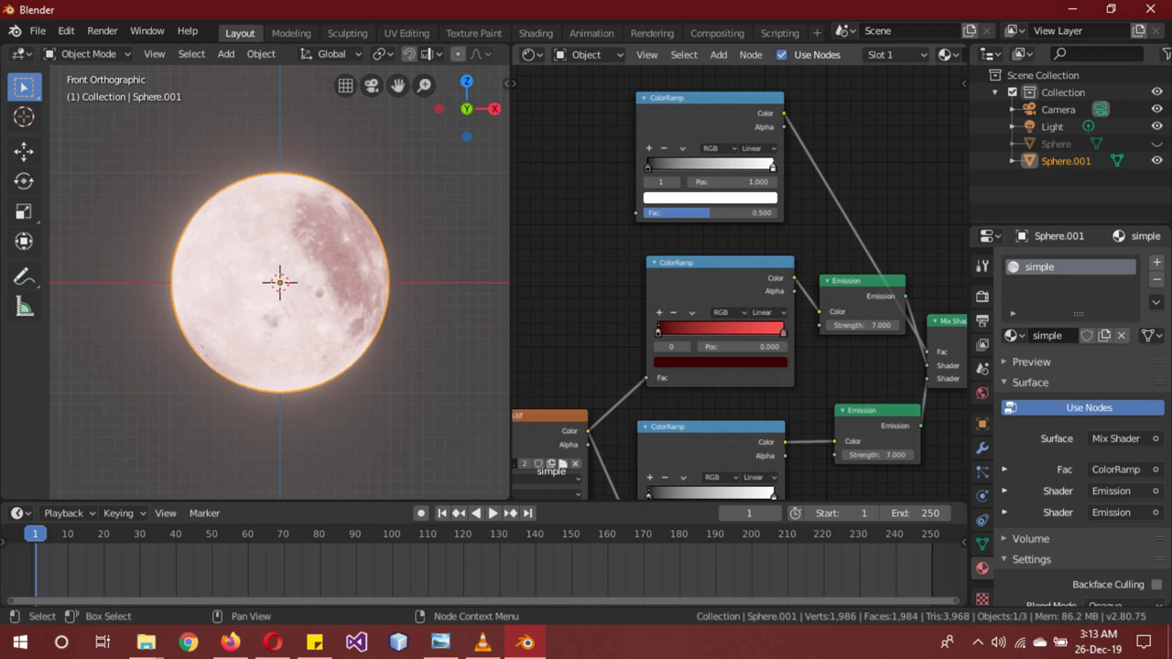
pyautogui.moveTo(648, 167)
pyautogui.mouseDown()
pyautogui.moveTo(726, 166)
pyautogui.moveTo(648, 167)
pyautogui.mouseUp()
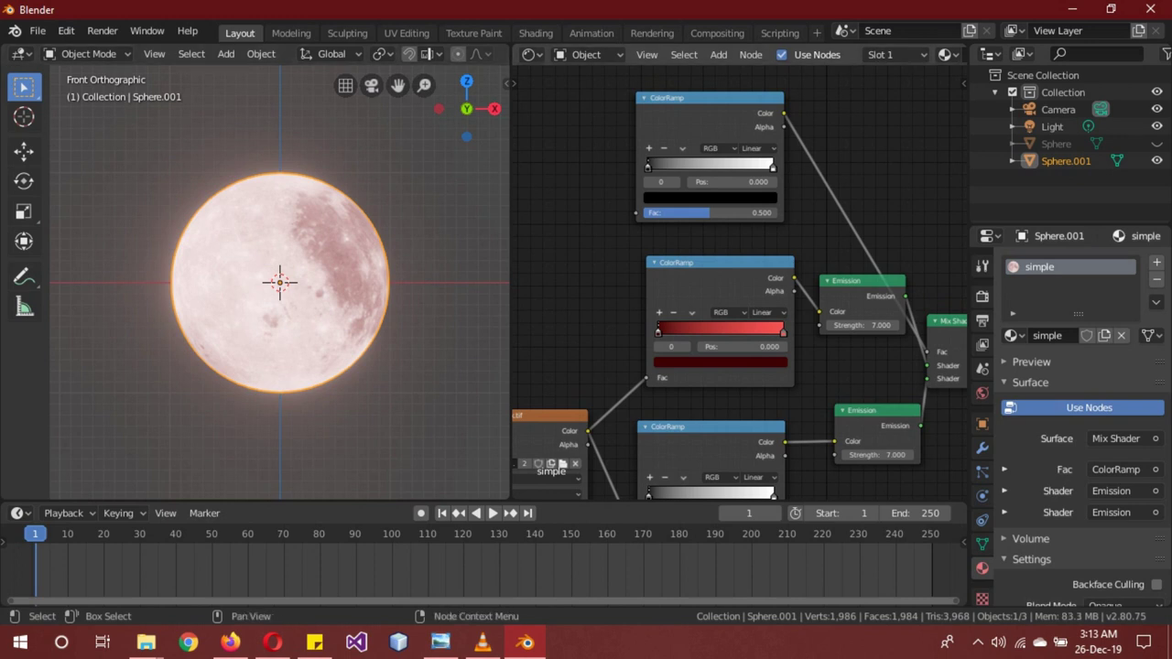
pyautogui.moveTo(772, 167); pyautogui.dragTo(734, 166)
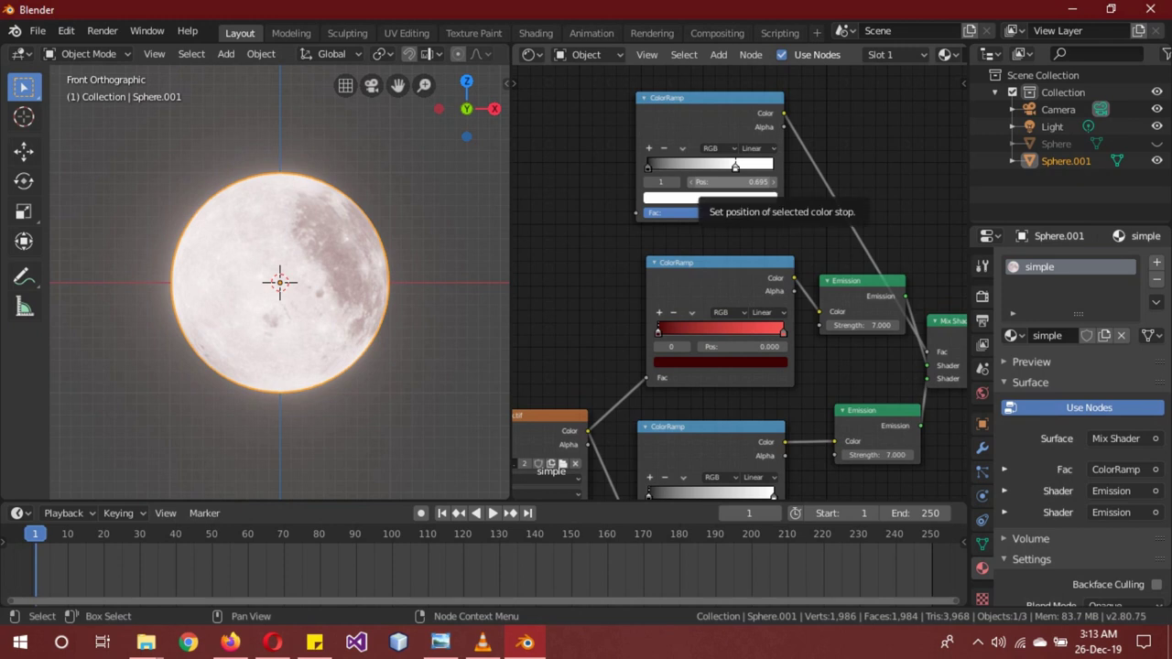
# Keyframe the top ramp's stops at frame 1 and at frame 53 with the black stop at 0.5.
pyautogui.press('i')
pyautogui.click(648, 167)
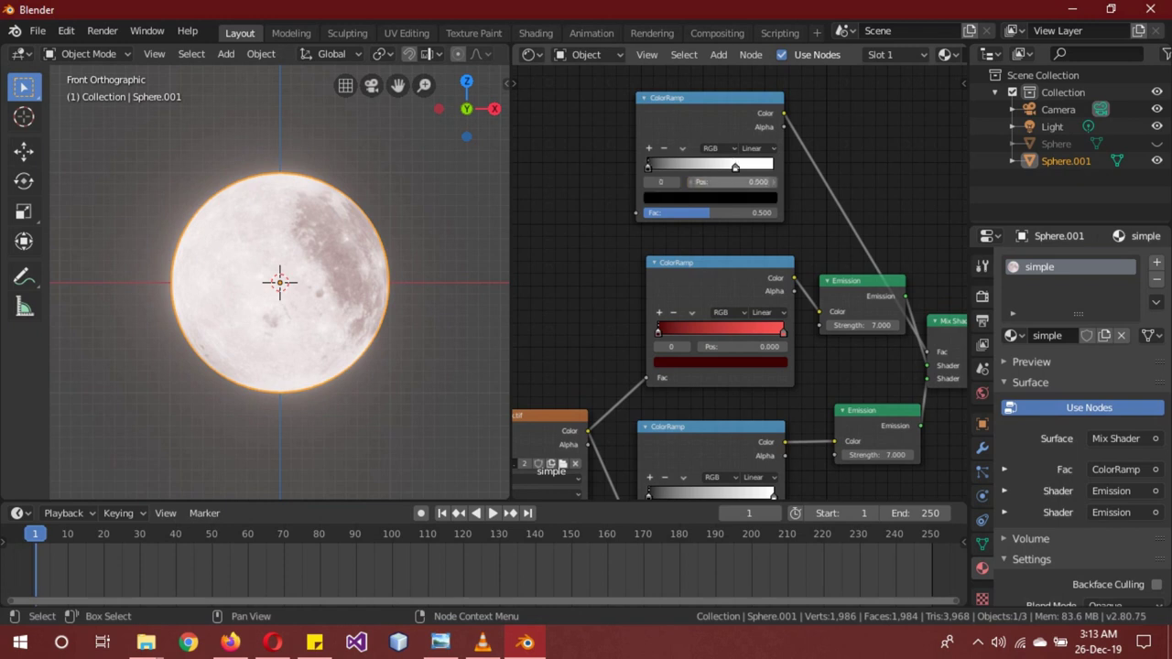
pyautogui.press('i')
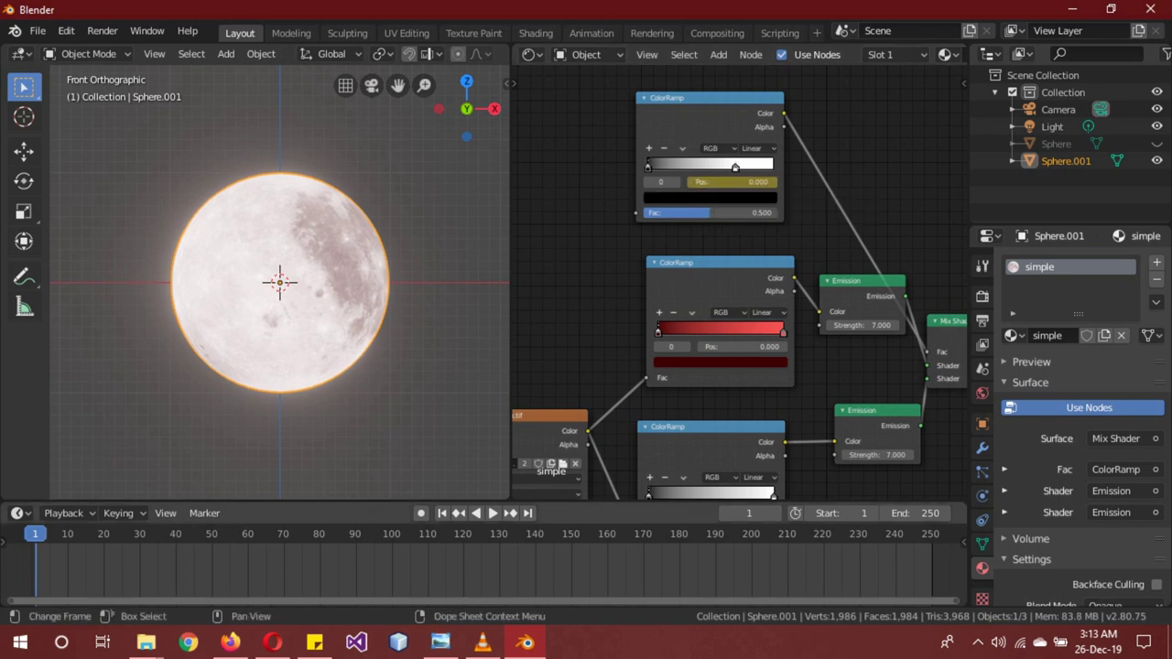
pyautogui.moveTo(35, 550); pyautogui.dragTo(222, 549)
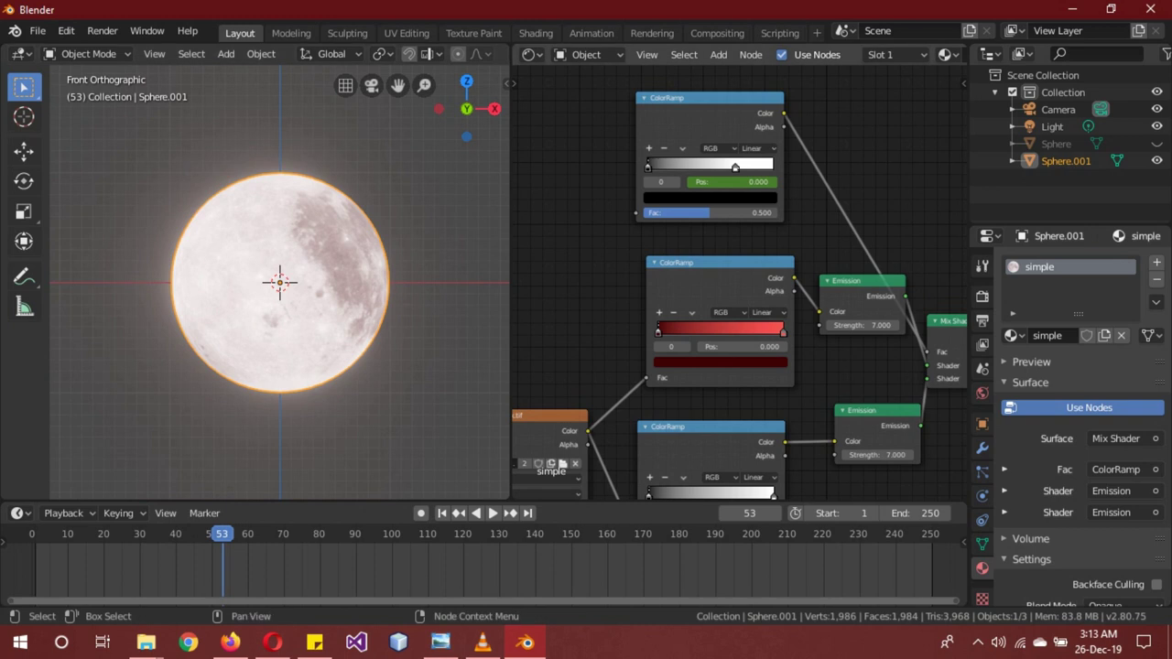
pyautogui.moveTo(734, 167); pyautogui.dragTo(772, 167)
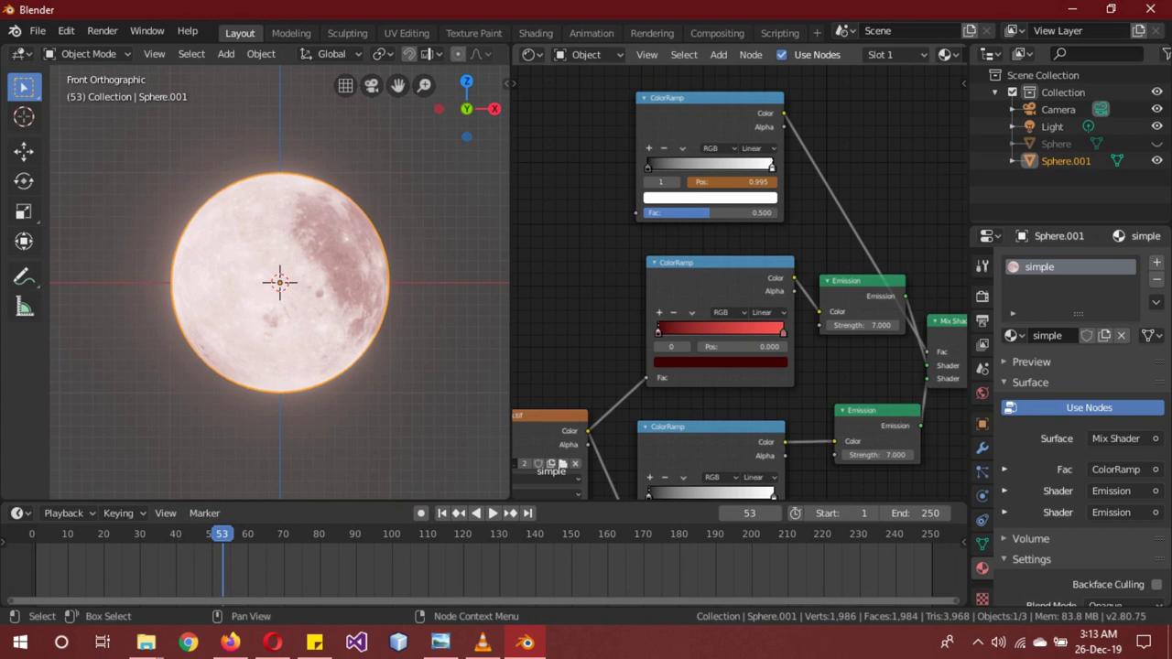
pyautogui.moveTo(648, 167); pyautogui.dragTo(710, 167)
pyautogui.press('i')
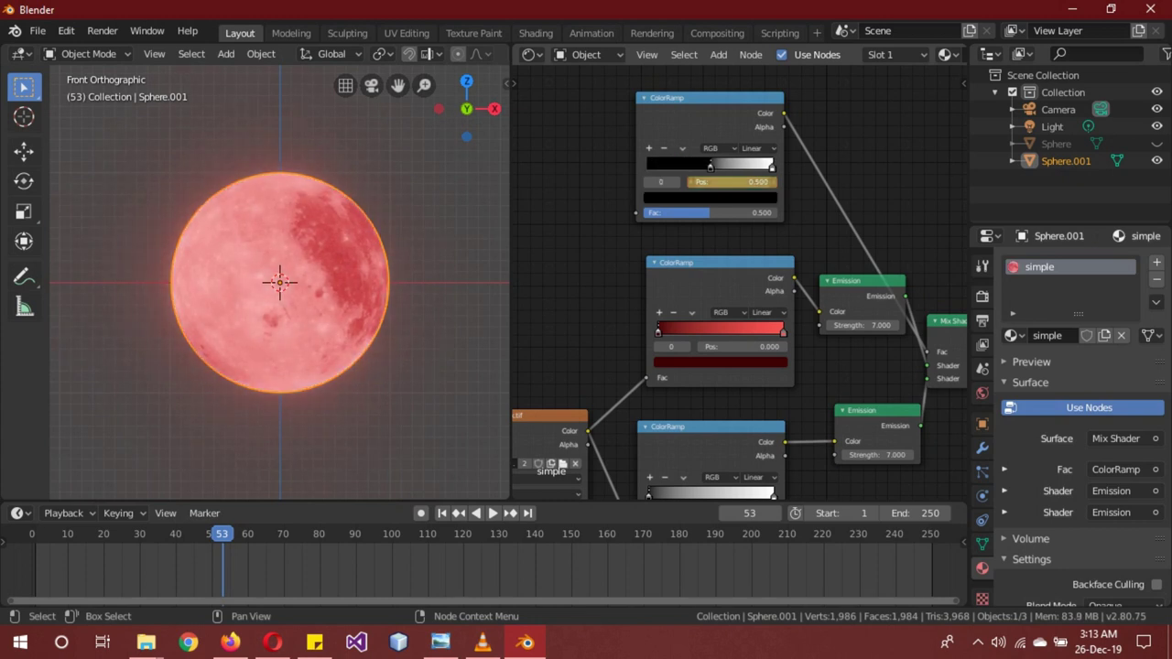
# Play the white-to-red animation backwards and forwards, then stop at frame 1.
pyautogui.hotkey('shift', 'ctrl', 'space')
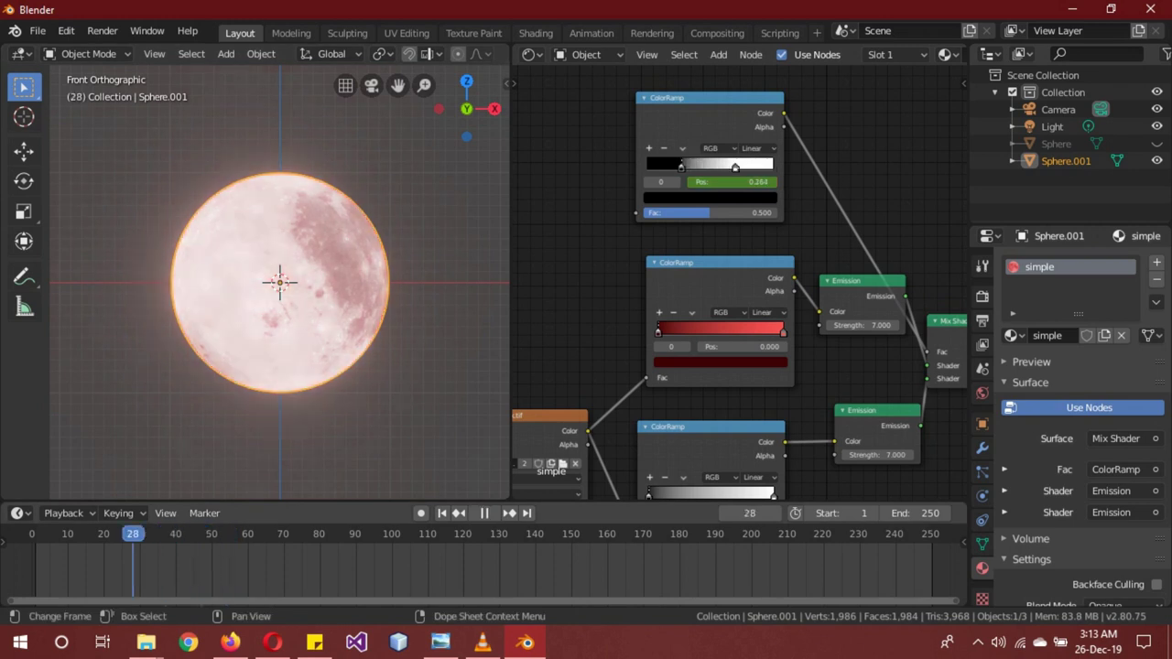
pyautogui.press('space')
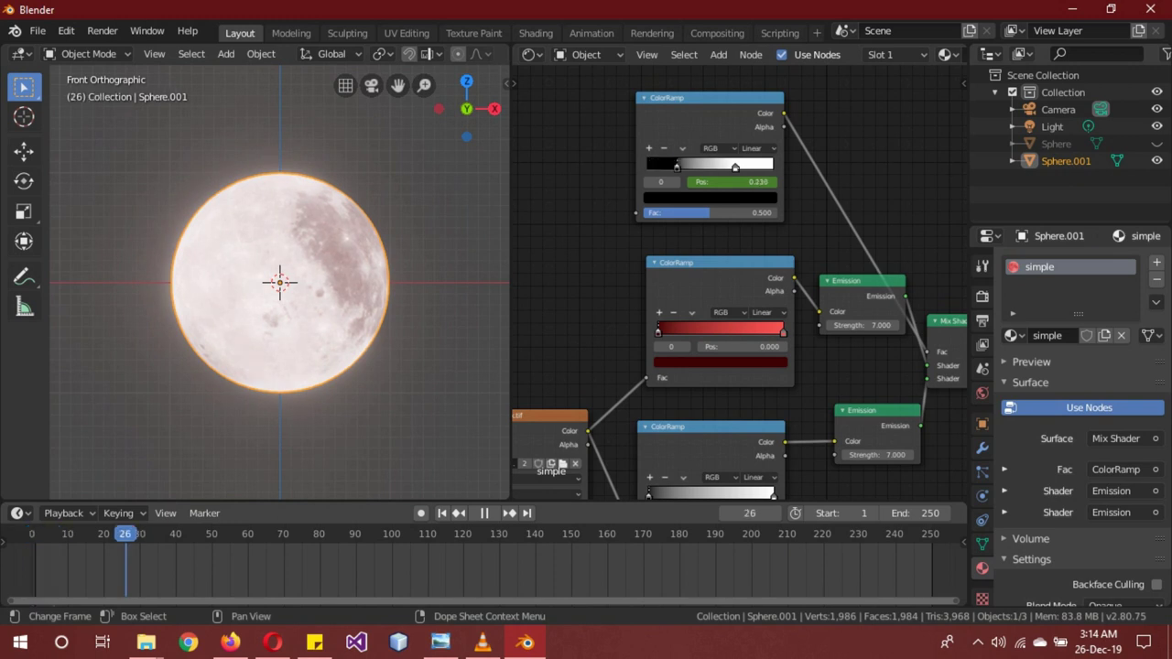
pyautogui.press('space')
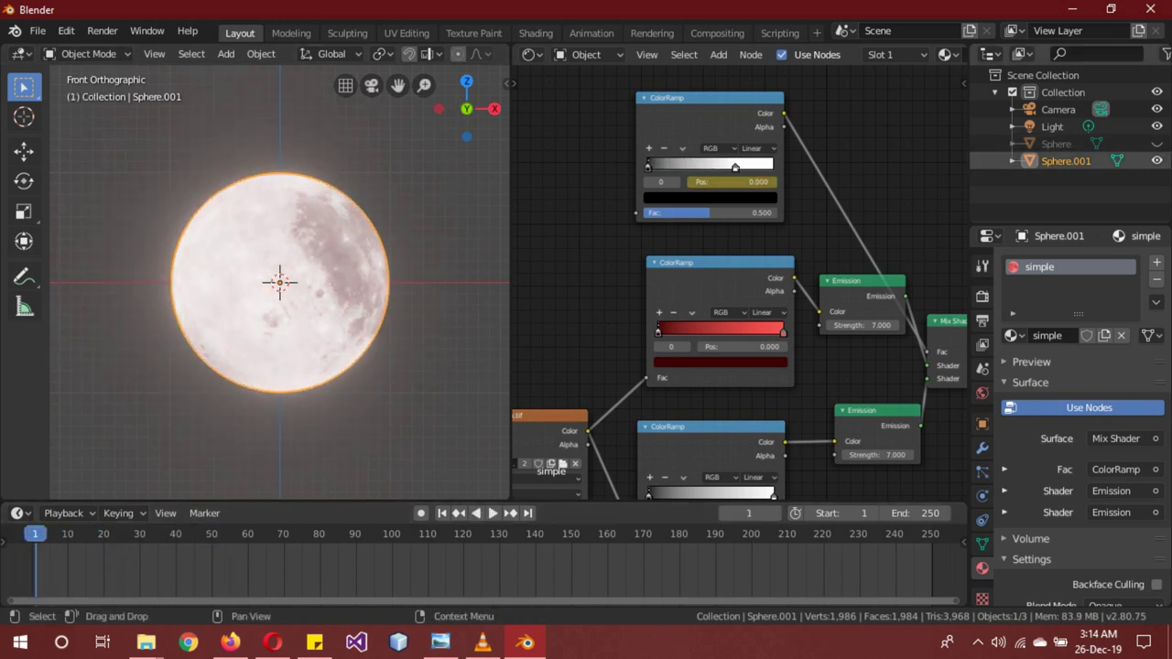
# Hide Sphere.001, then add UV sphere Sphere.002 and apply a Subdivision Surface modifier.
pyautogui.press('h')
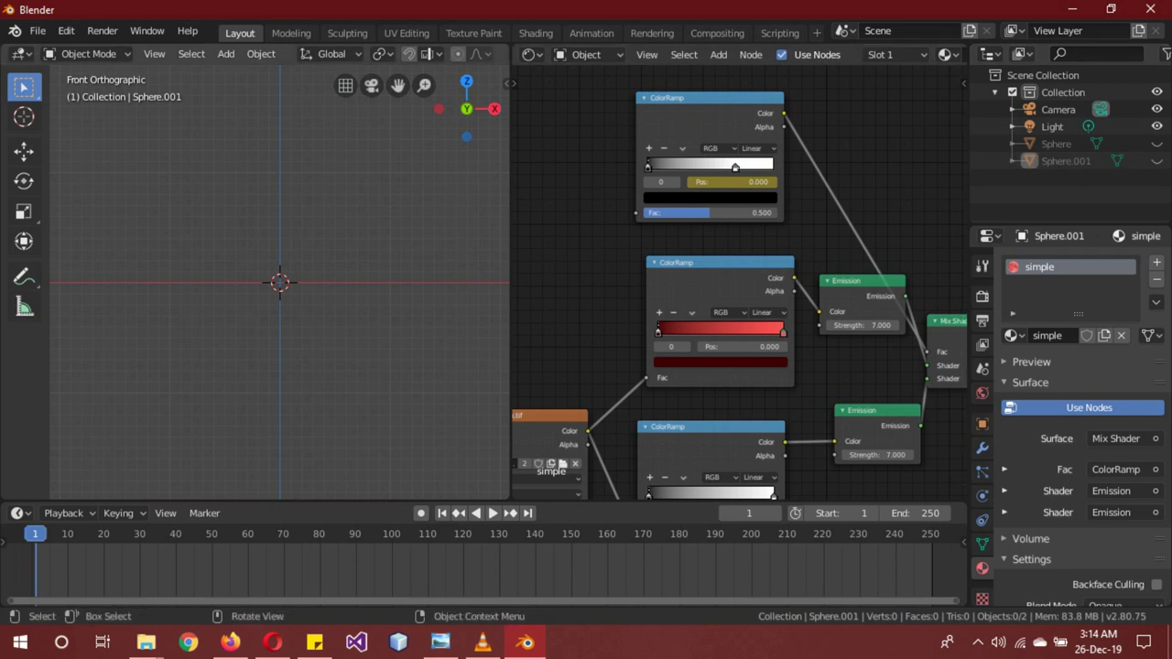
pyautogui.hotkey('shift', 'a')
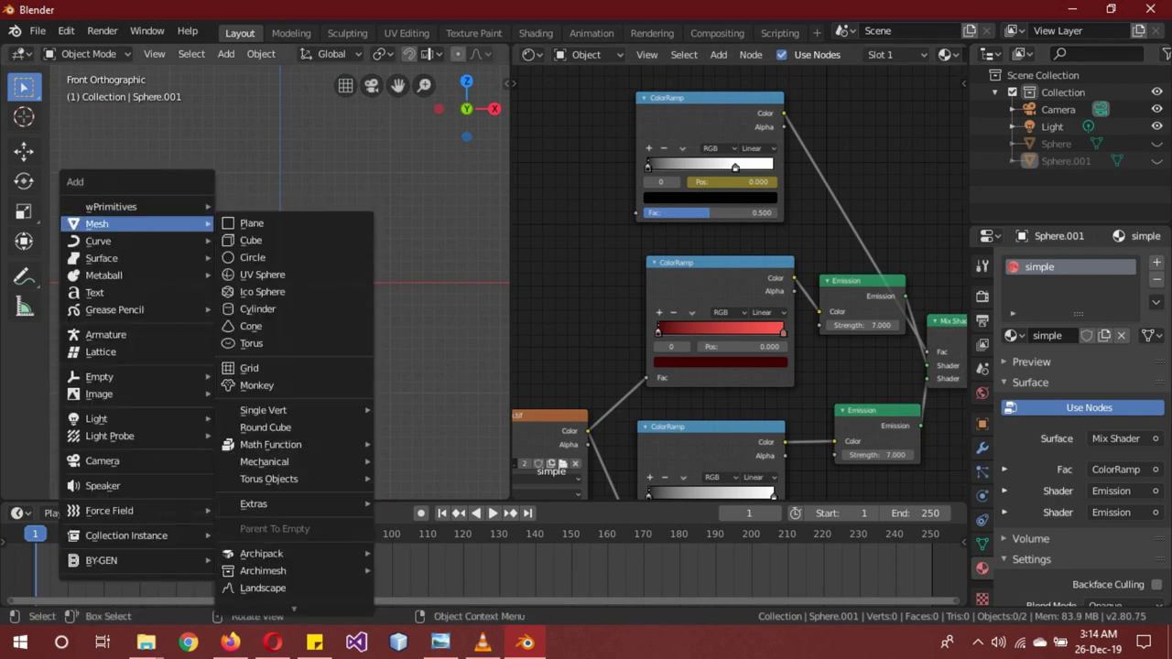
pyautogui.click(274, 275)
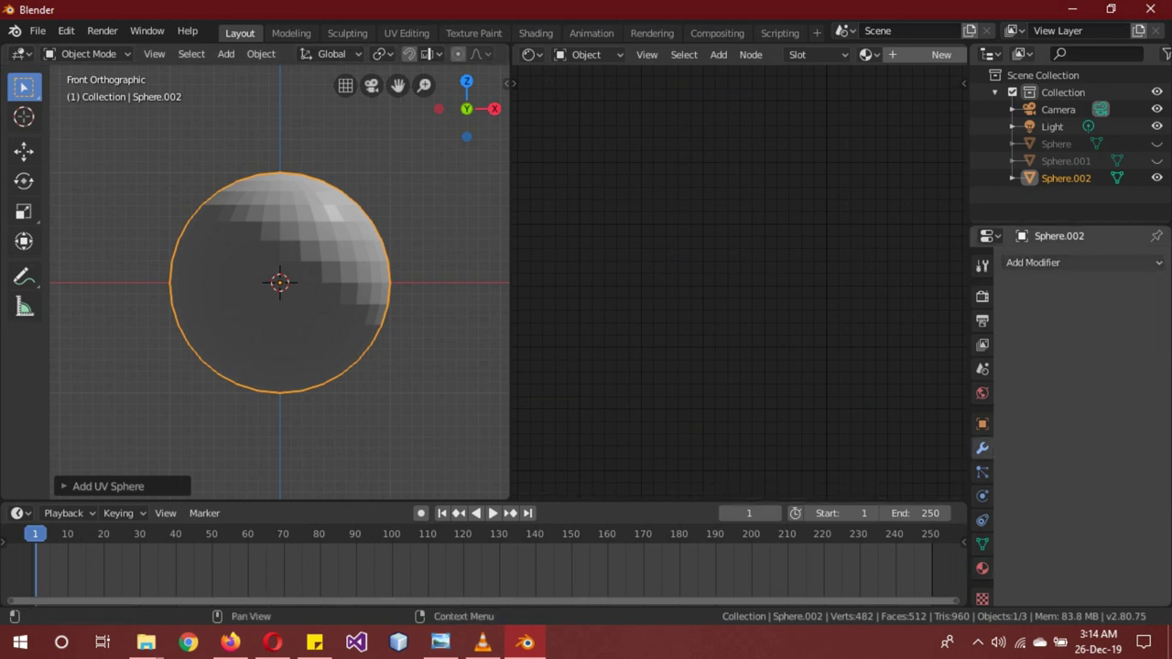
pyautogui.click(1081, 263)
pyautogui.click(842, 547)
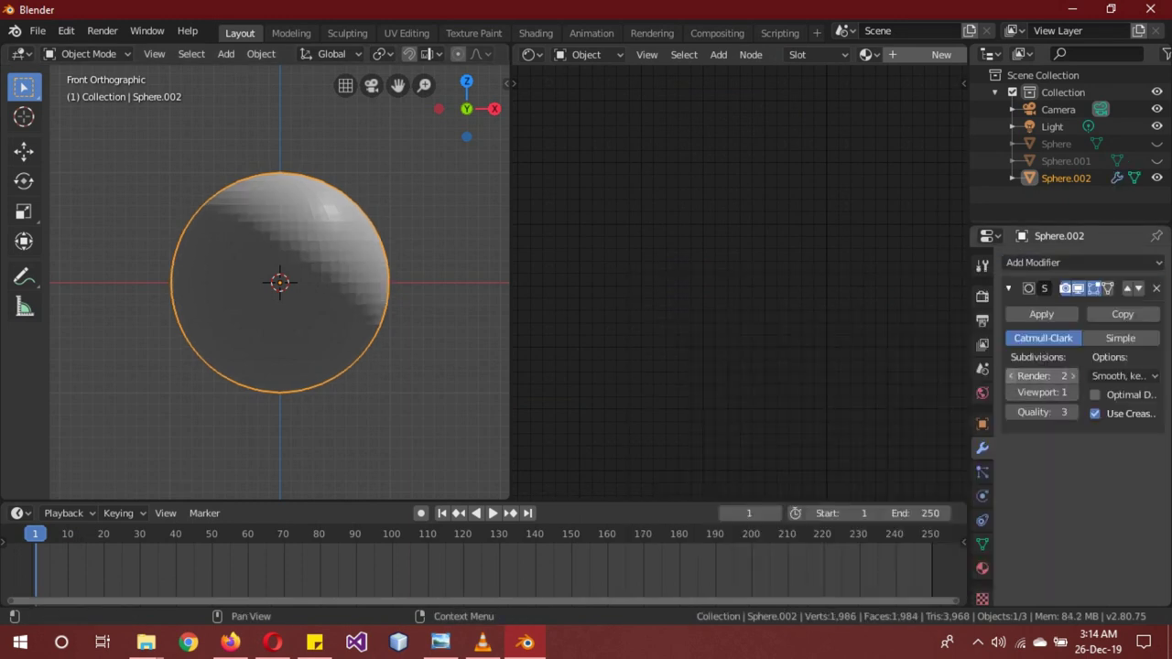
pyautogui.click(1041, 315)
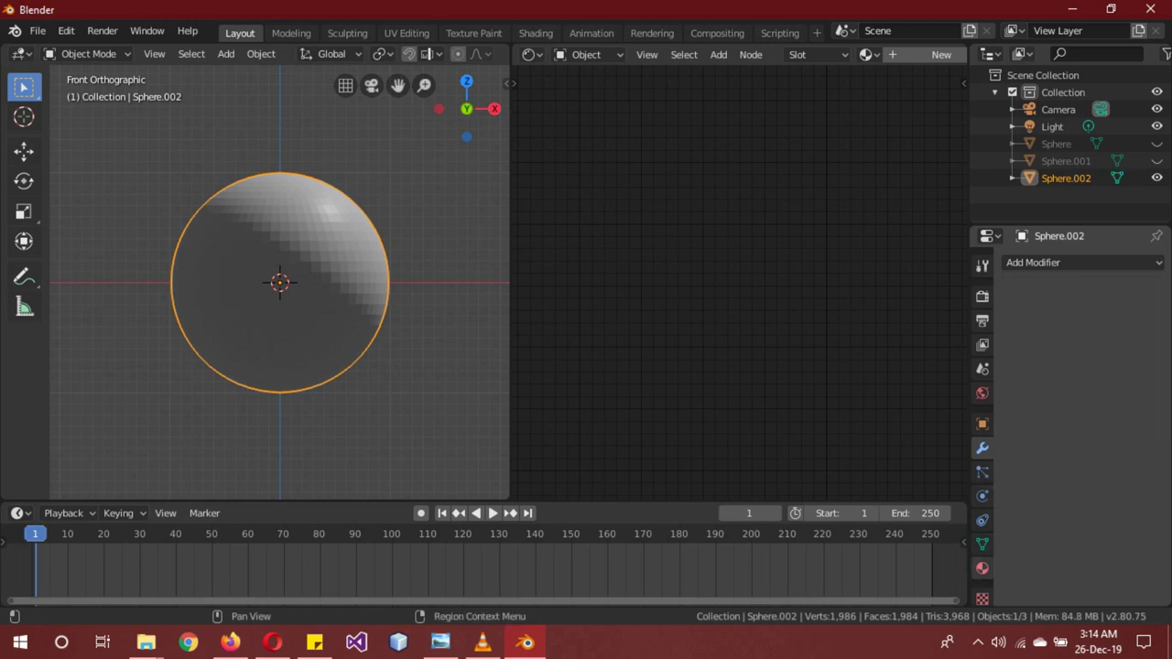
# Create a new Emission material for Sphere.002 named 'sharp'.
pyautogui.click(983, 568)
pyautogui.click(1090, 336)
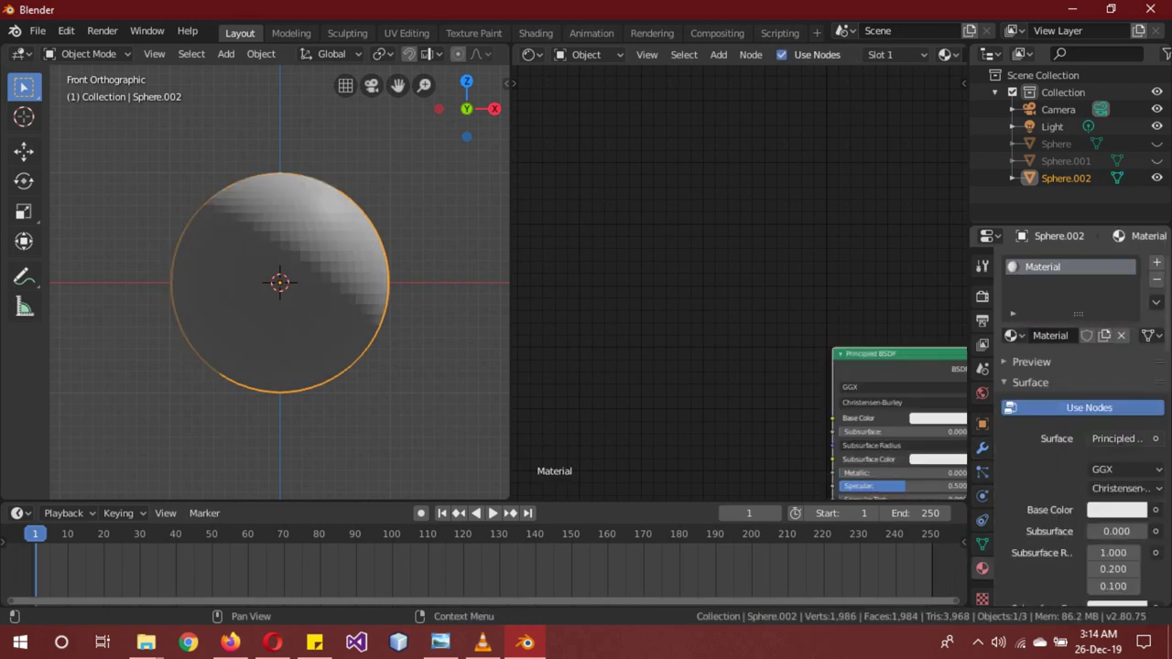
pyautogui.click(1122, 438)
pyautogui.click(946, 98)
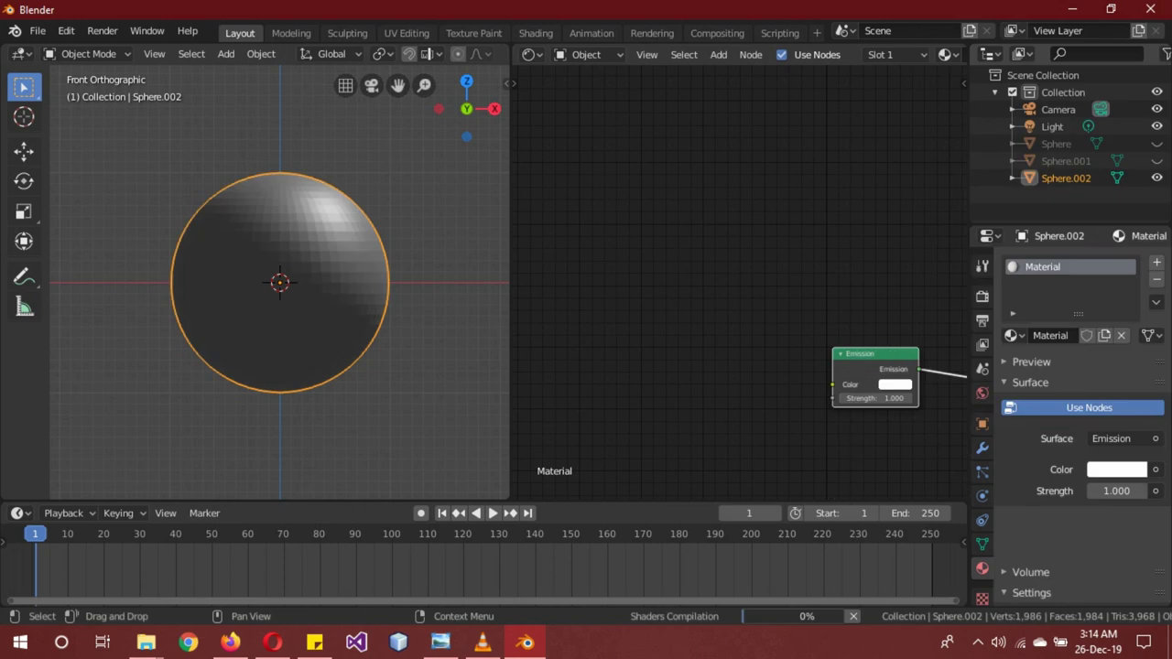
pyautogui.doubleClick(1044, 267)
pyautogui.write('sha')
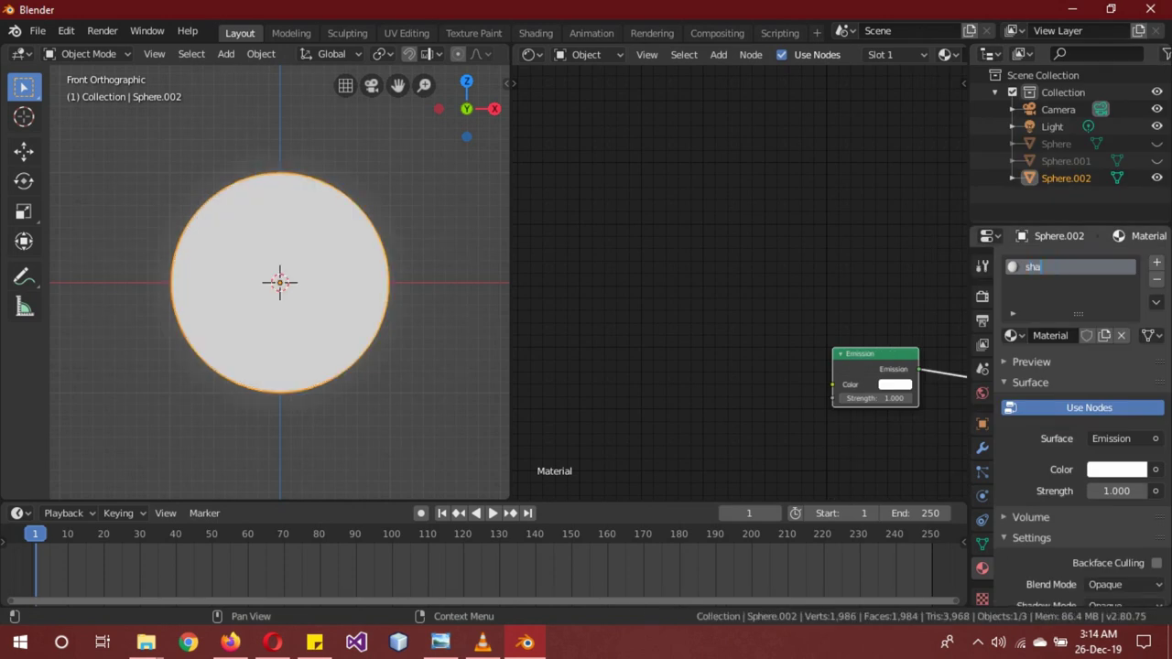
pyautogui.write('rp')
pyautogui.press('Return')
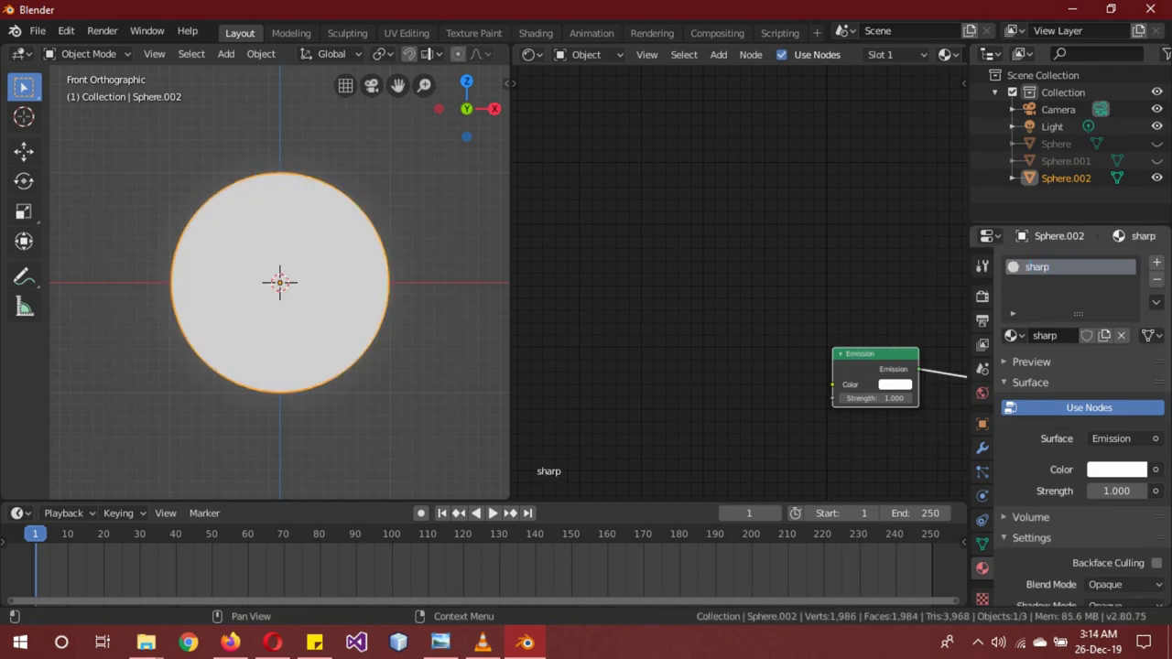
# Set the emission strength to 7, then bring up the node editor's context menu.
pyautogui.click(1116, 490)
pyautogui.write('1.0')
pyautogui.press('BackSpace')
pyautogui.press('BackSpace')
pyautogui.press('BackSpace')
pyautogui.write('7')
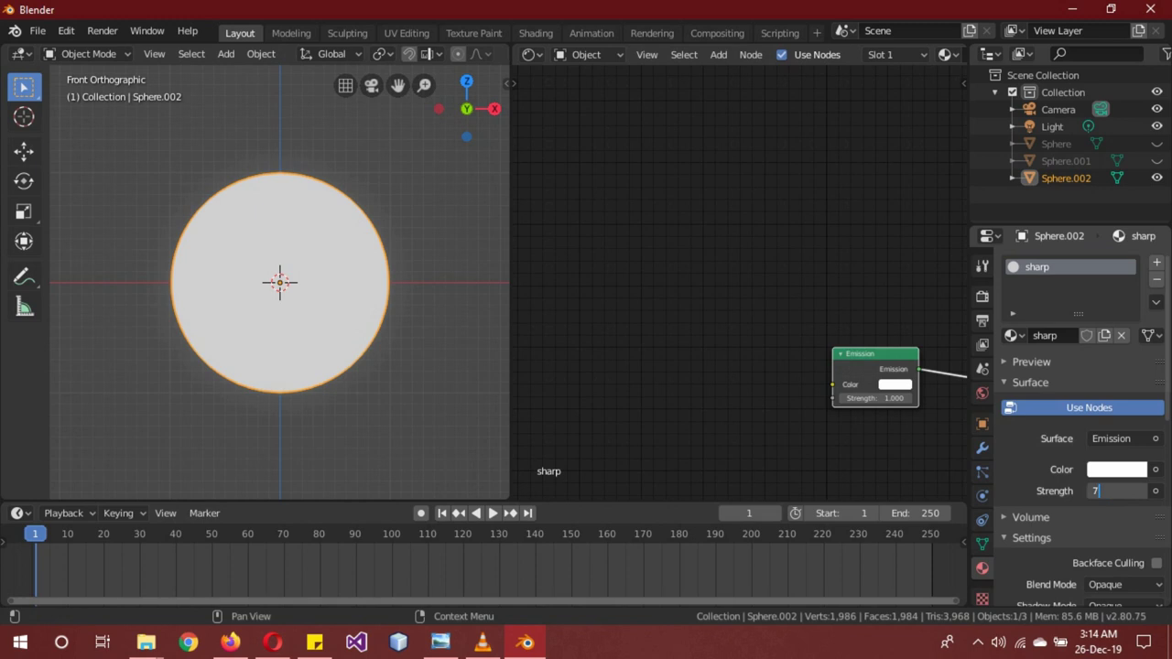
pyautogui.press('Return')
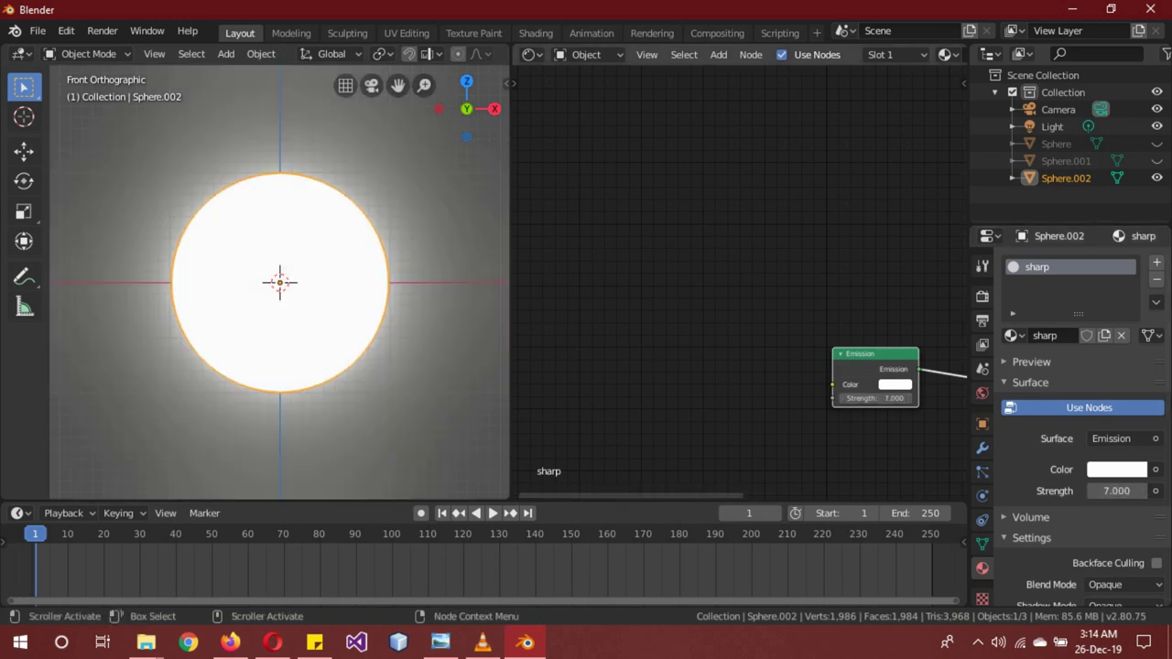
pyautogui.hscroll(3, 742, 284)
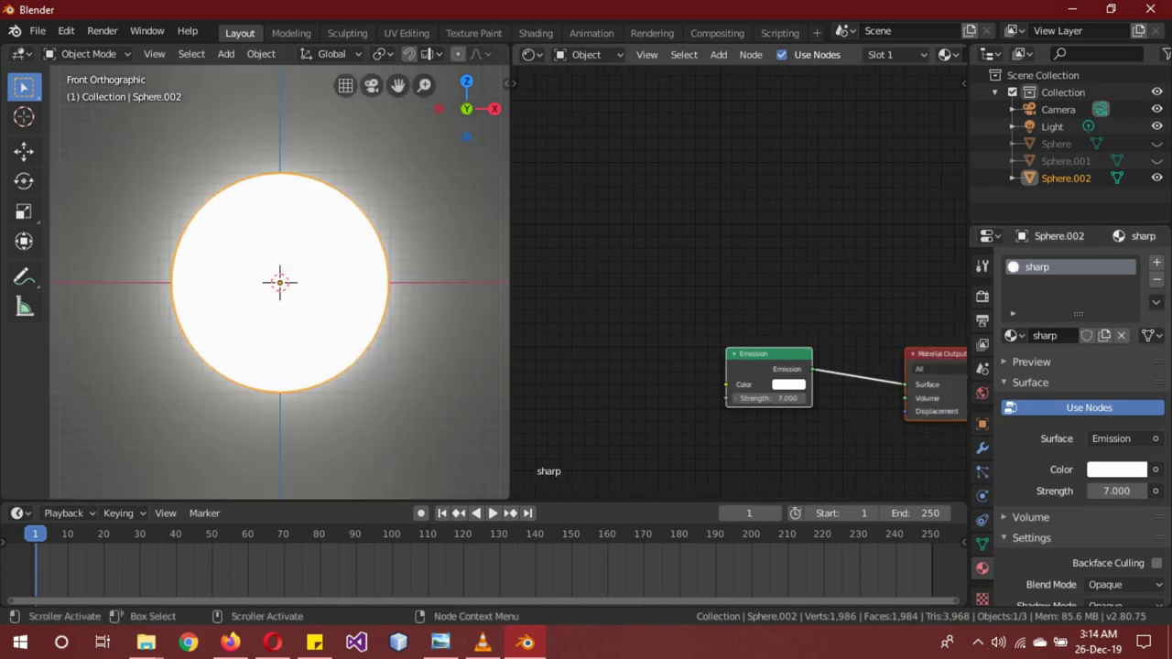
pyautogui.rightClick(568, 214)
# Paste and position the copied texture and ramp nodes, then delete the extra Emission node.
pyautogui.click(568, 215)
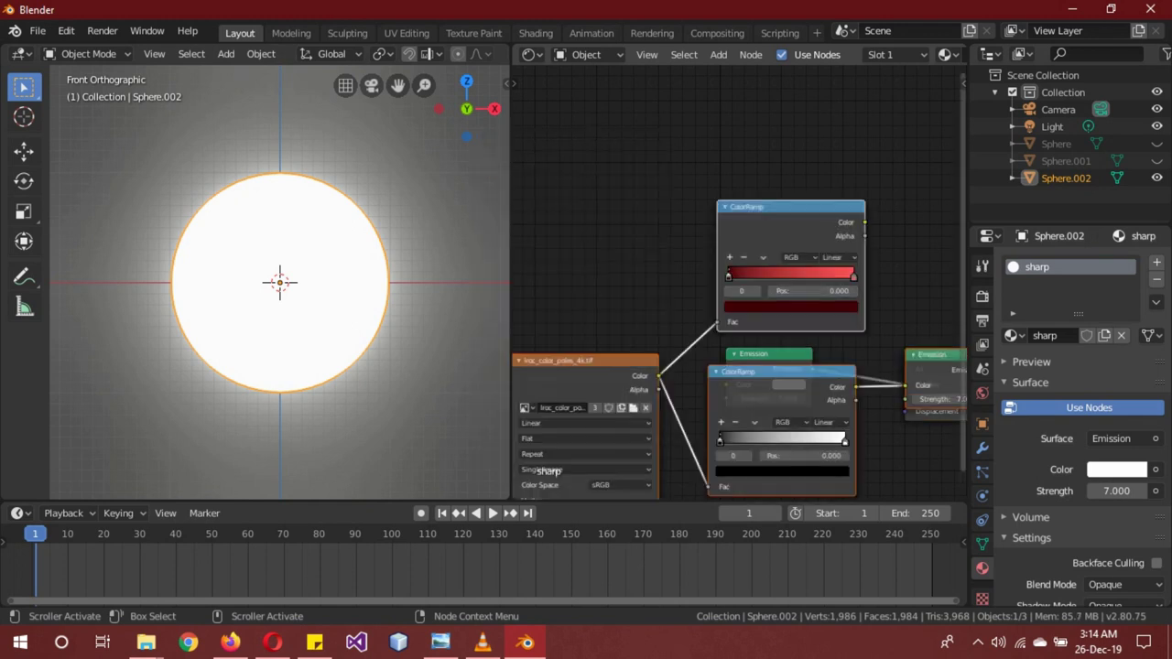
pyautogui.press('g')
pyautogui.press('Return')
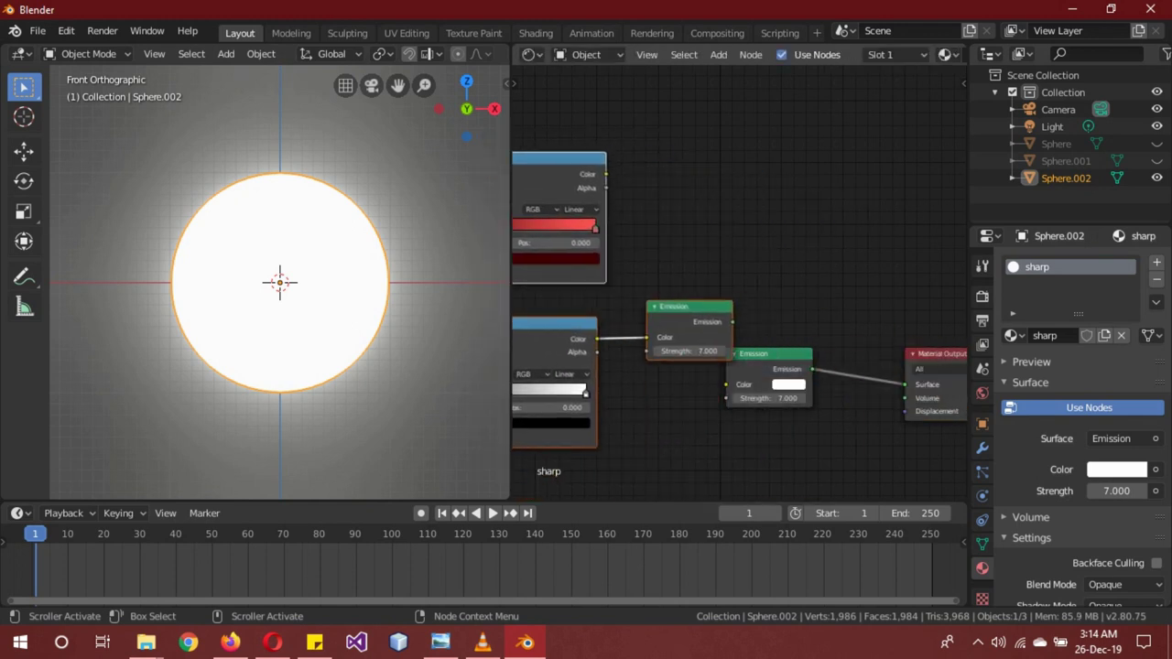
pyautogui.click(769, 376)
pyautogui.press('x')
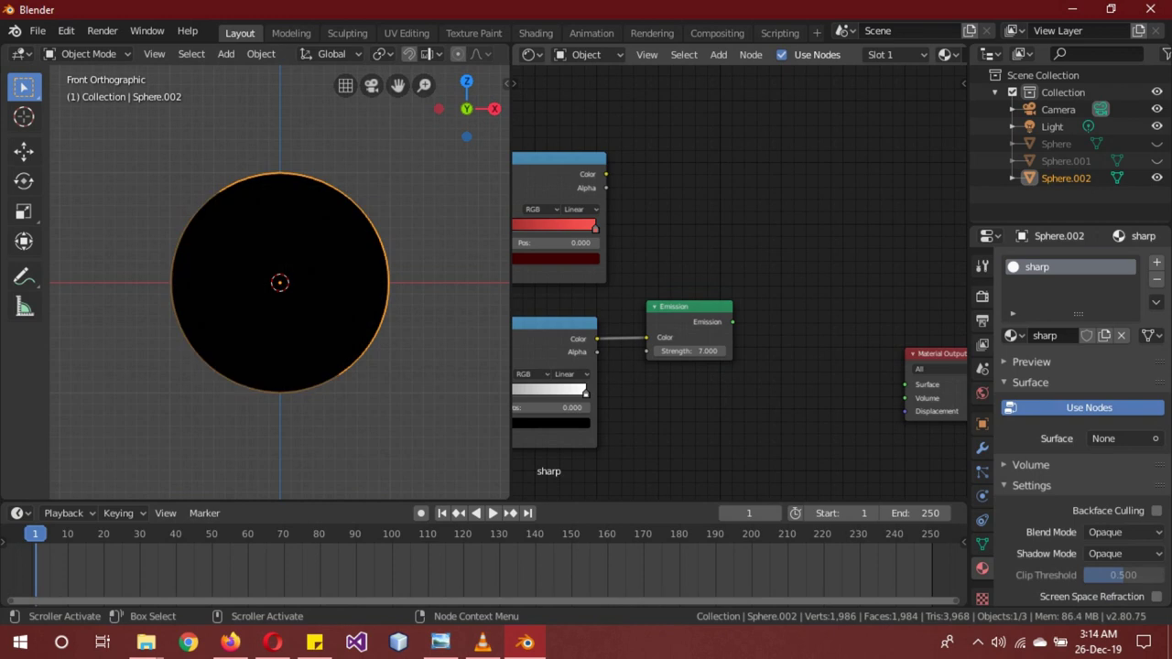
pyautogui.scroll(-3, 740, 274)
pyautogui.scroll(-2, 740, 275)
pyautogui.scroll(-2, 740, 275)
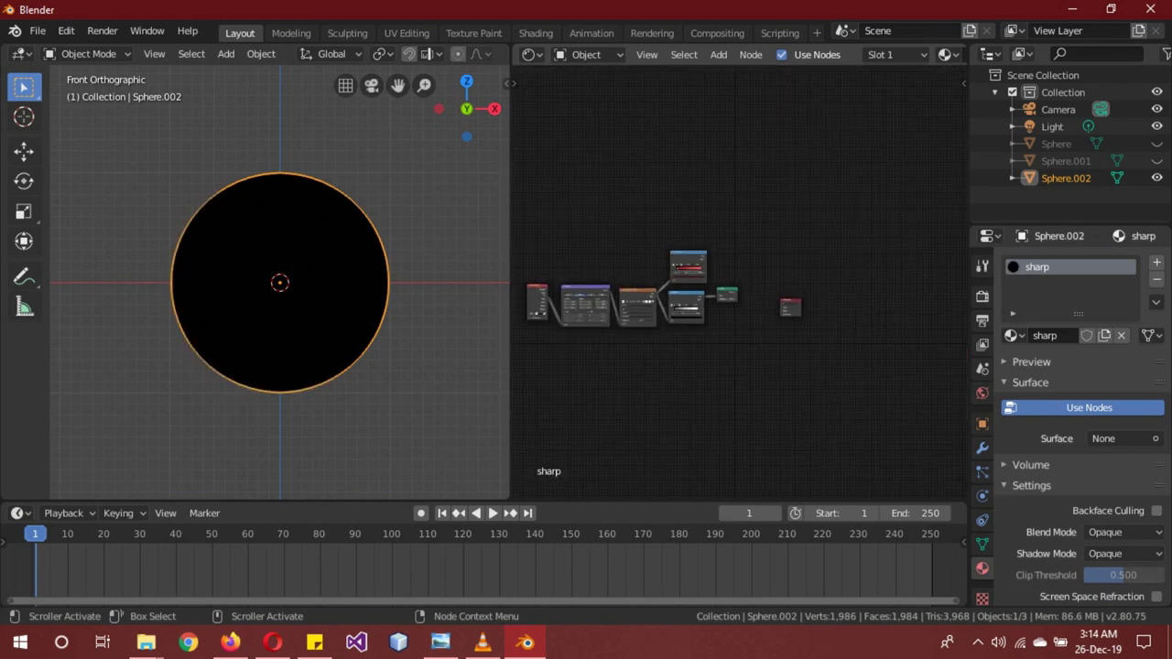
pyautogui.scroll(2, 739, 283)
pyautogui.scroll(2, 739, 283)
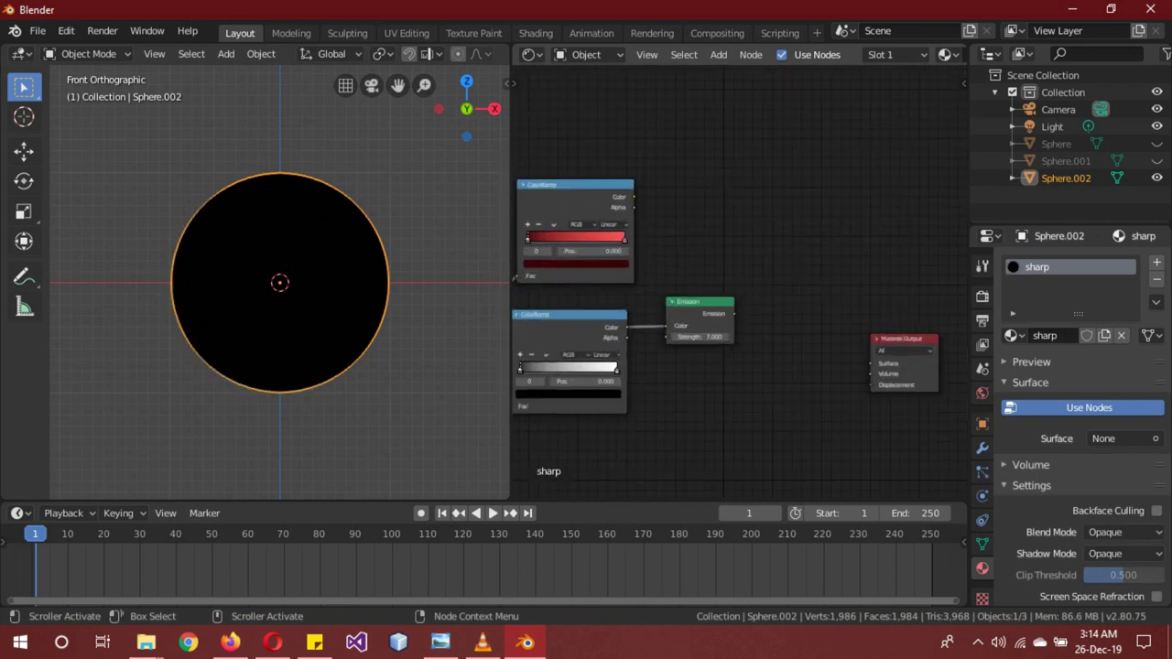
pyautogui.scroll(2, 740, 283)
# Add a second Emission fed by the upper ramp, mixing both through a Mix Shader into the output.
pyautogui.hotkey('shift', 'd')
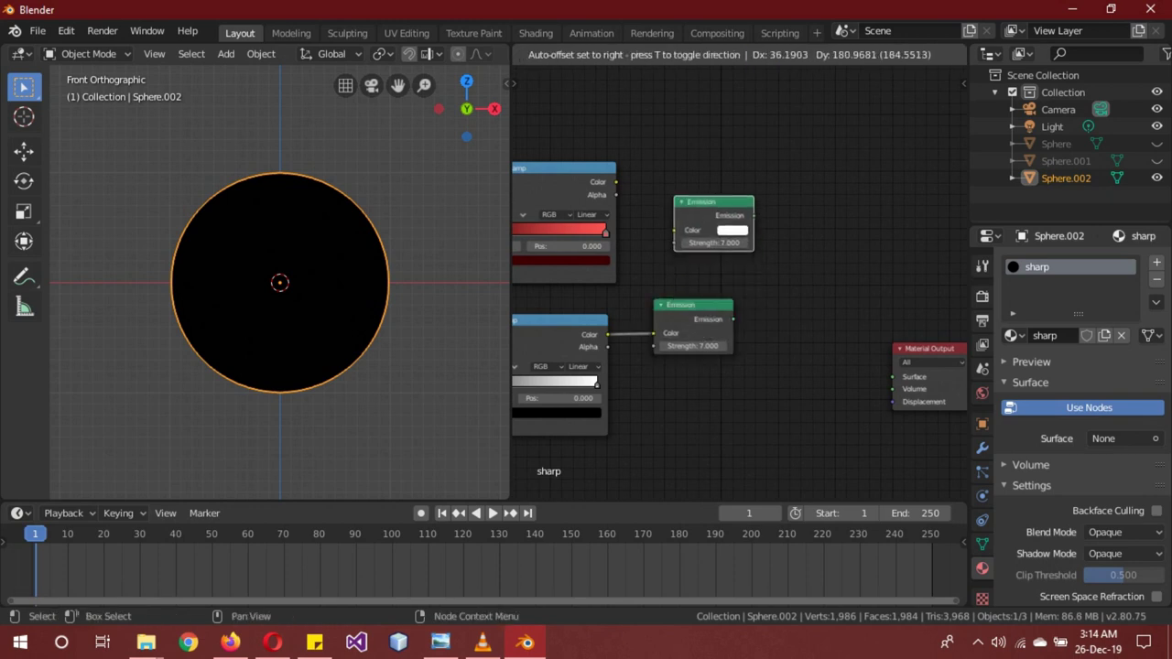
pyautogui.moveTo(616, 181); pyautogui.dragTo(674, 222)
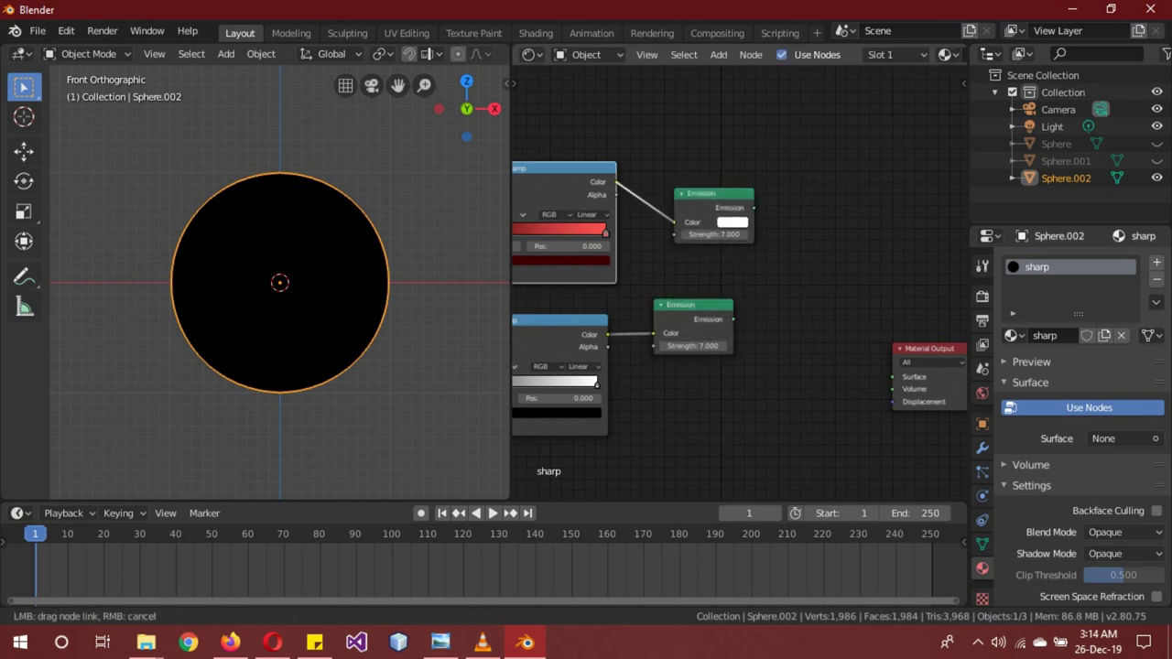
pyautogui.hotkey('shift', 'a')
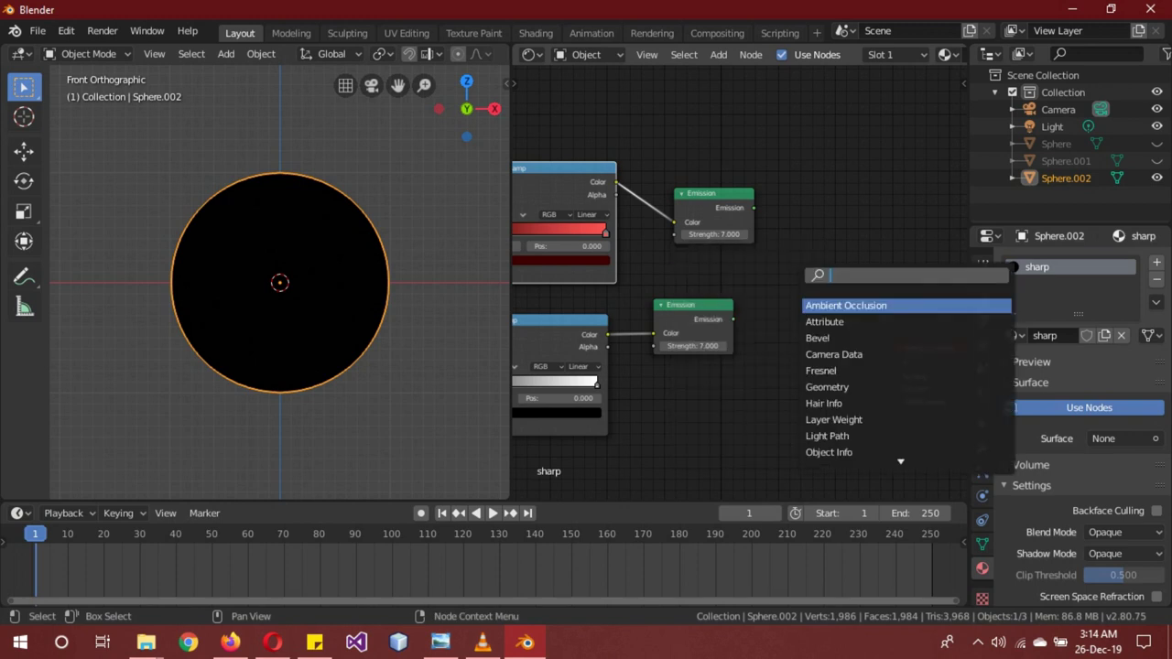
pyautogui.write('mix')
pyautogui.press('Return')
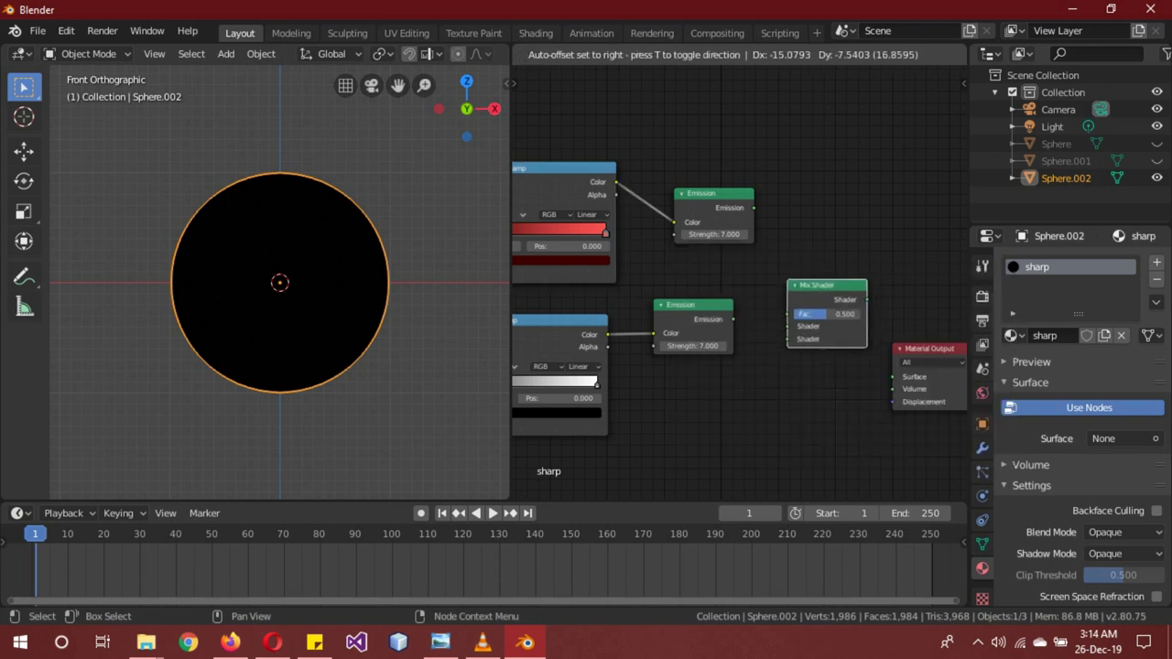
pyautogui.click(804, 325)
pyautogui.moveTo(866, 312); pyautogui.dragTo(893, 376)
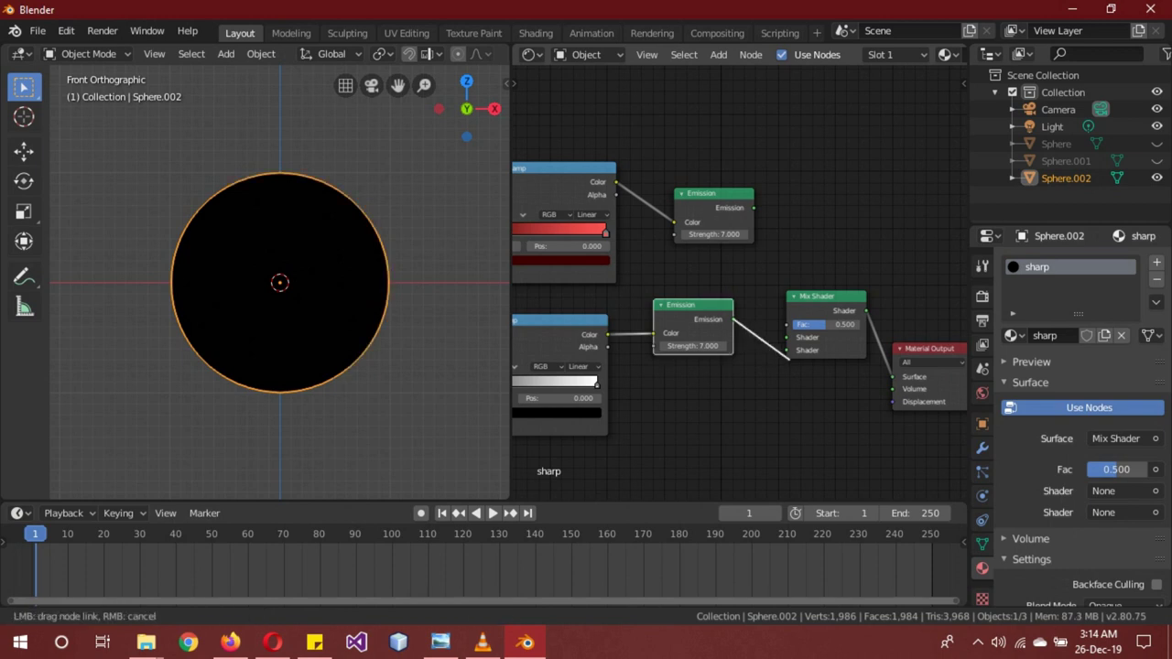
pyautogui.moveTo(732, 320); pyautogui.dragTo(787, 350)
pyautogui.moveTo(754, 208); pyautogui.dragTo(788, 337)
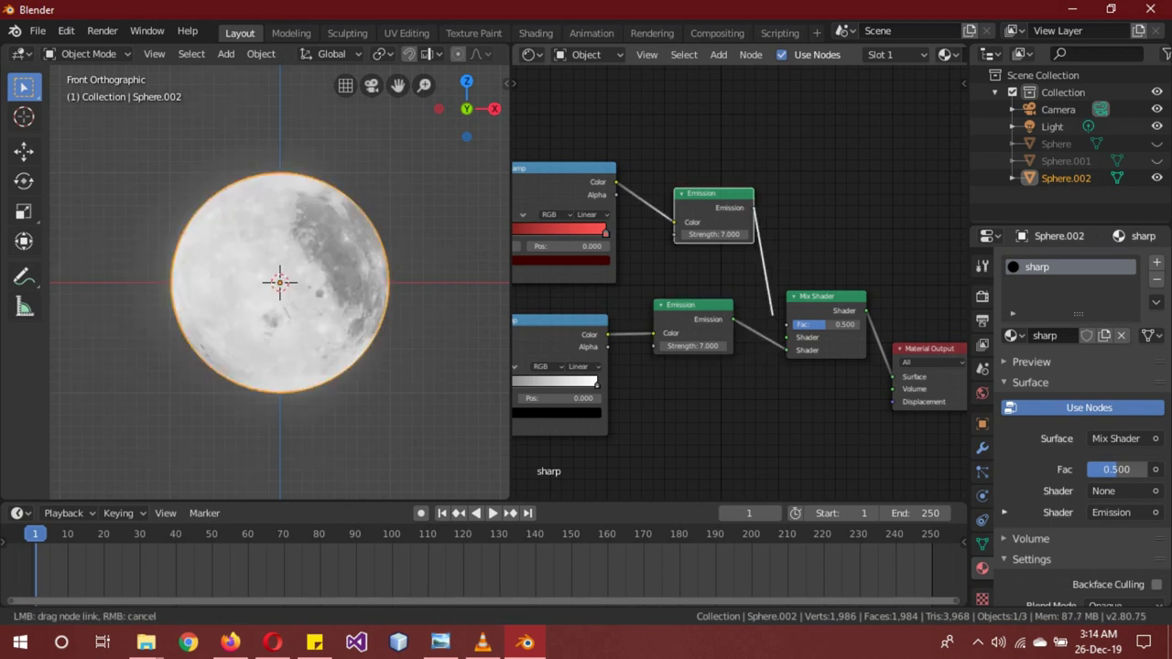
# Duplicate the lower colour ramp node.
pyautogui.scroll(-2, 733, 275)
pyautogui.click(594, 311)
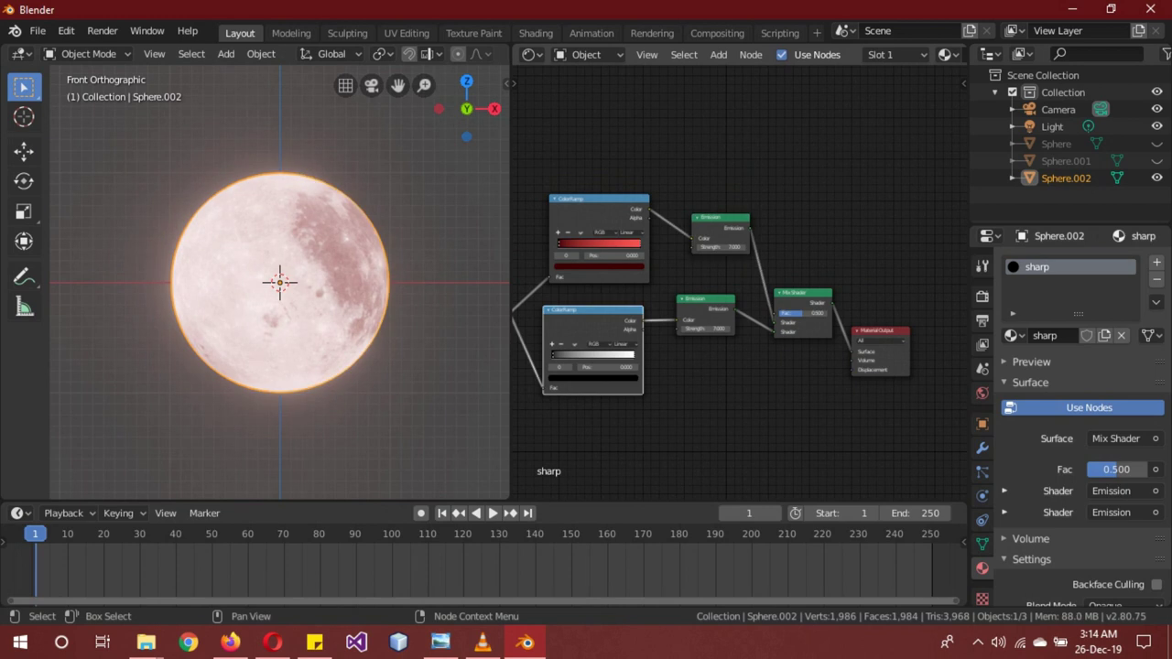
pyautogui.hotkey('shift', 'd')
# Place the ramp copy and drive its Fac with a Separate XYZ node's X output.
pyautogui.click(604, 96)
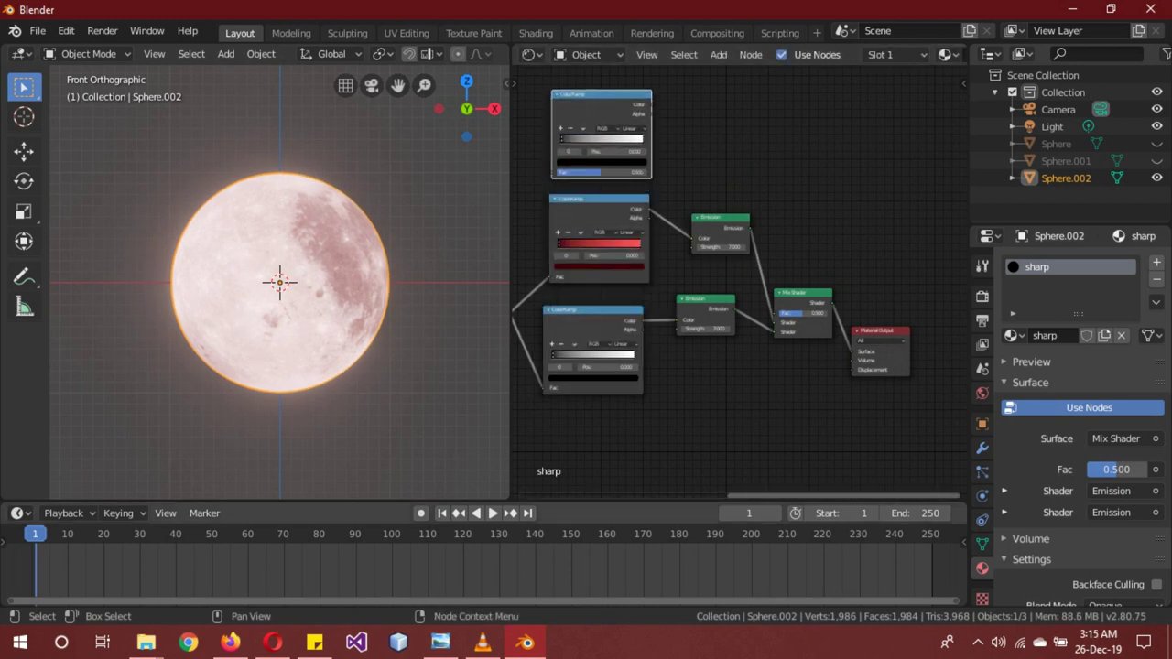
pyautogui.moveTo(843, 496); pyautogui.dragTo(765, 496)
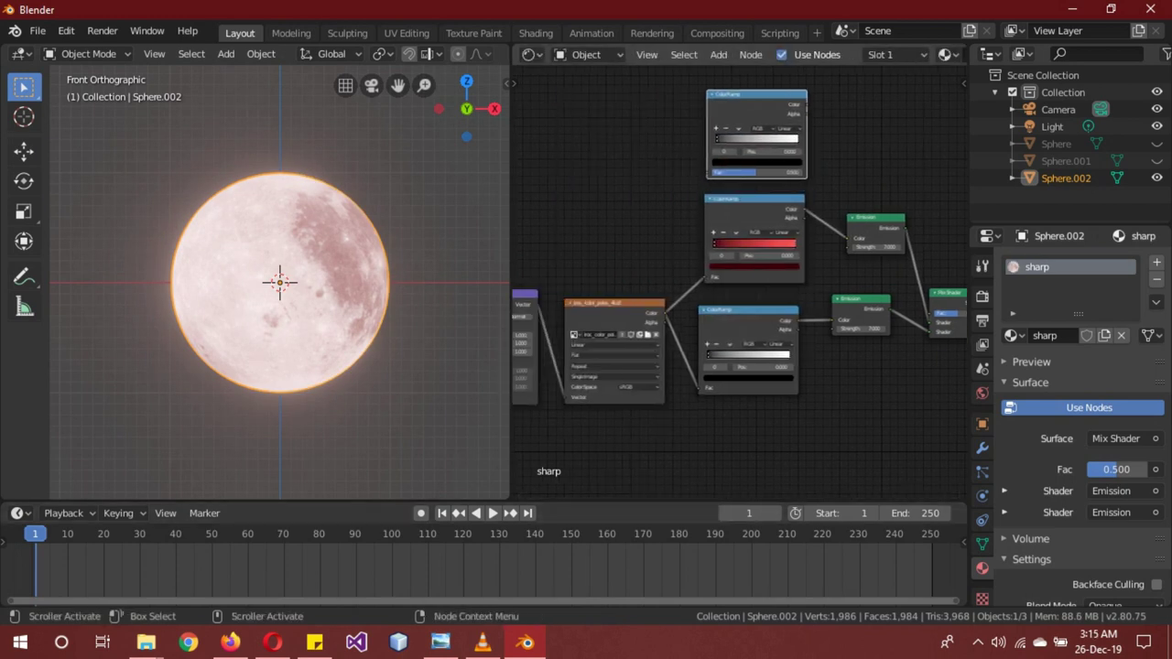
pyautogui.hotkey('shift', 'a')
pyautogui.write('sep')
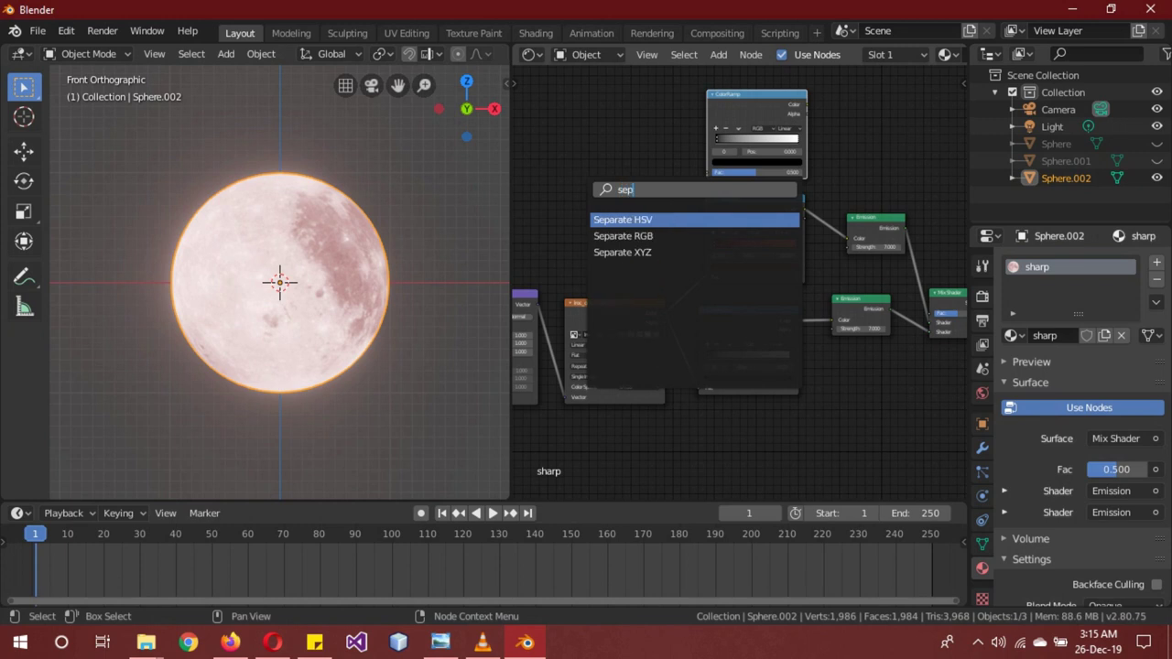
pyautogui.press('Down')
pyautogui.press('Down')
pyautogui.press('Return')
pyautogui.press('Return')
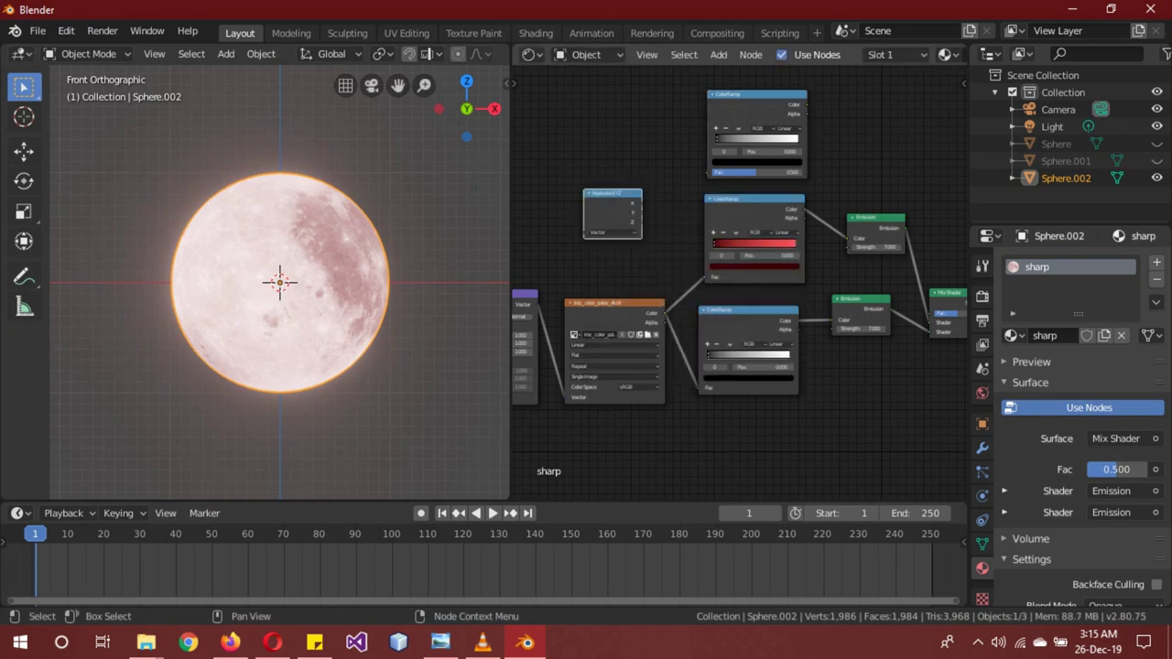
pyautogui.moveTo(584, 233); pyautogui.dragTo(538, 302)
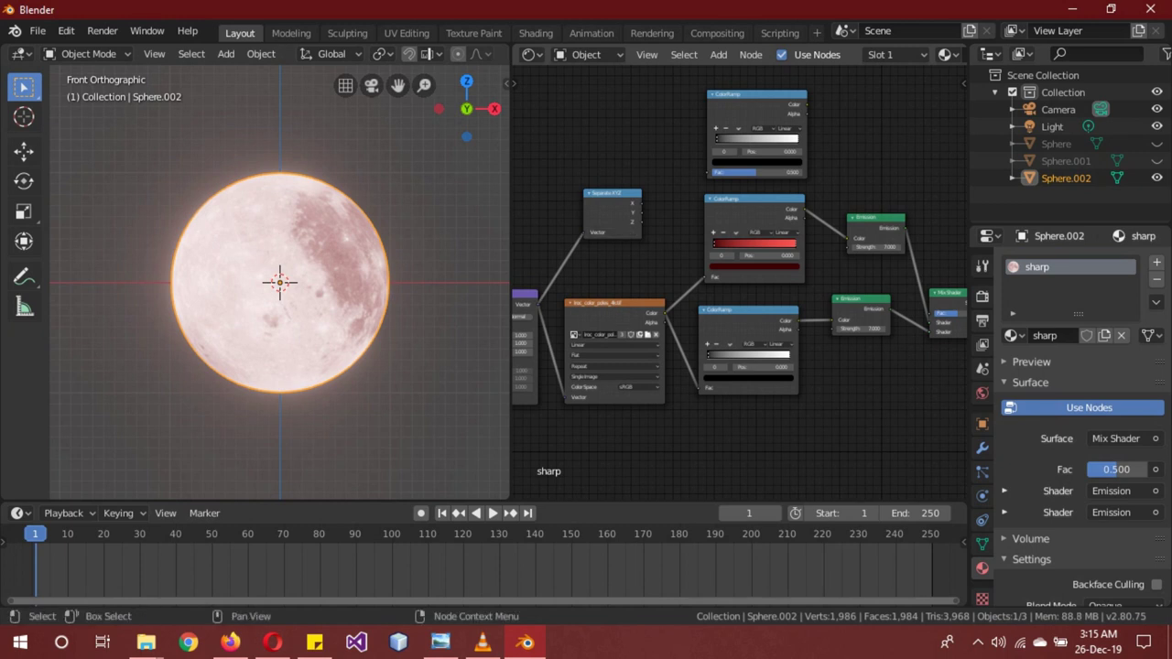
pyautogui.moveTo(641, 203); pyautogui.dragTo(712, 172)
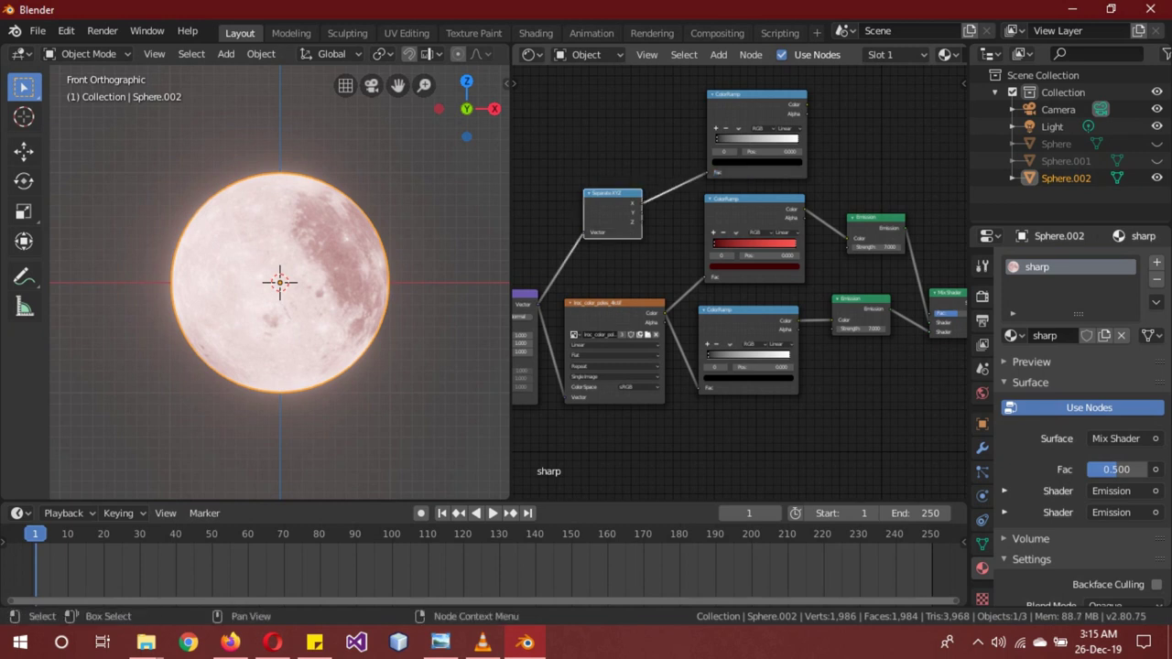
# Set the top ramp to Constant, use it as the Mix Shader factor, and shift its white stop.
pyautogui.click(785, 128)
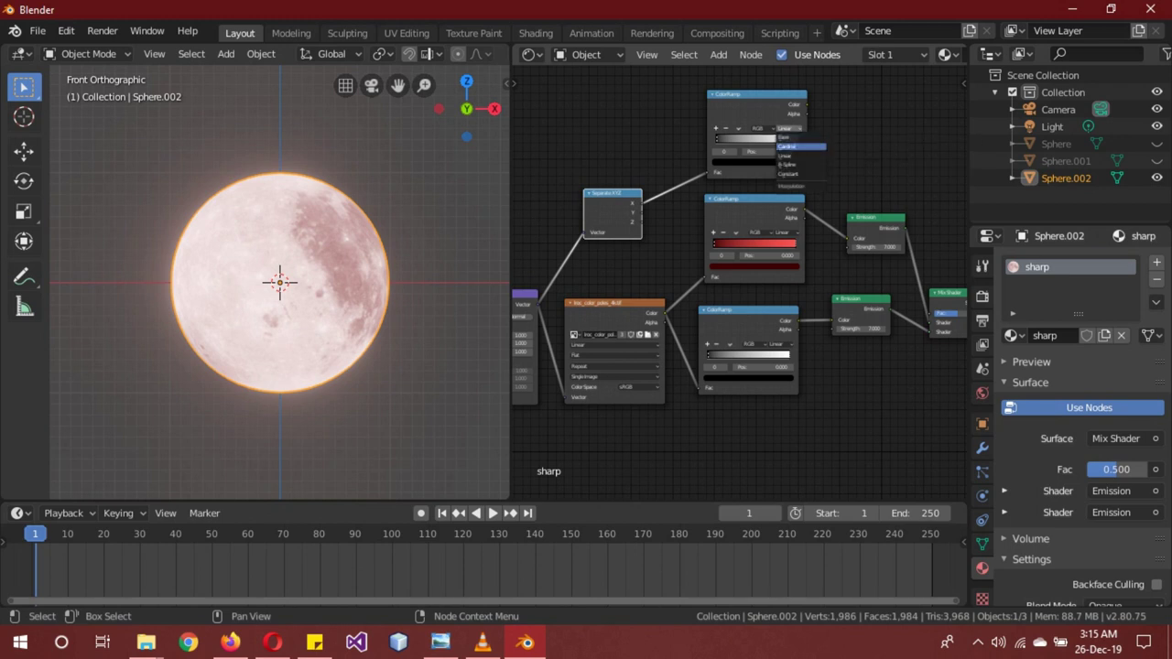
pyautogui.click(788, 174)
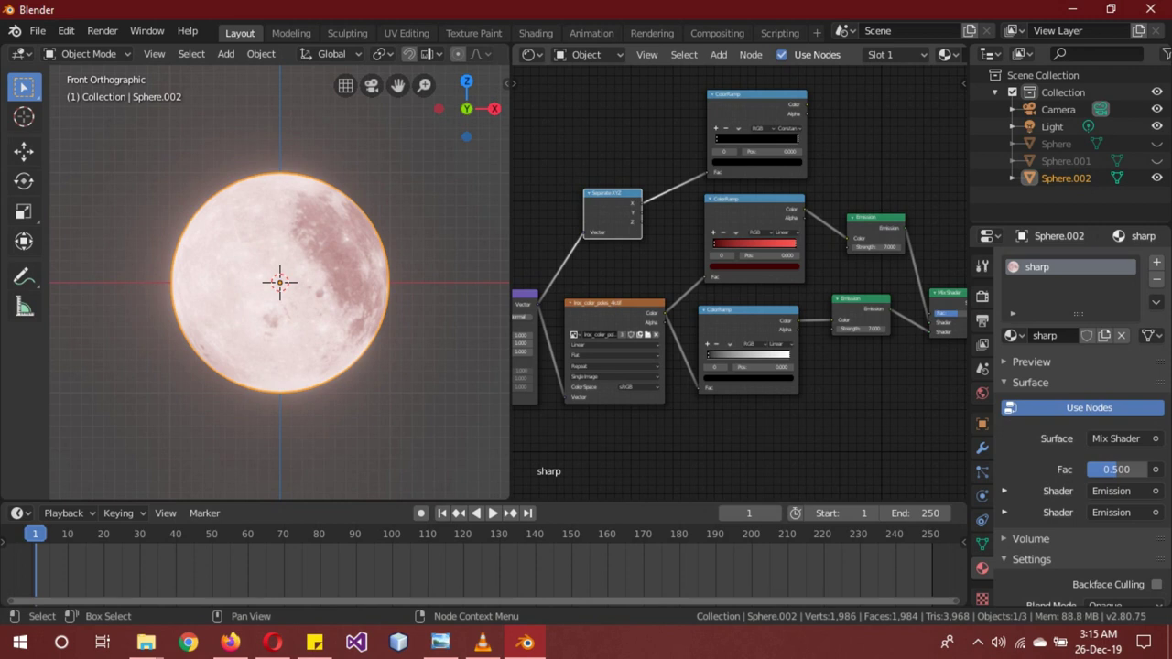
pyautogui.moveTo(806, 104); pyautogui.dragTo(936, 313)
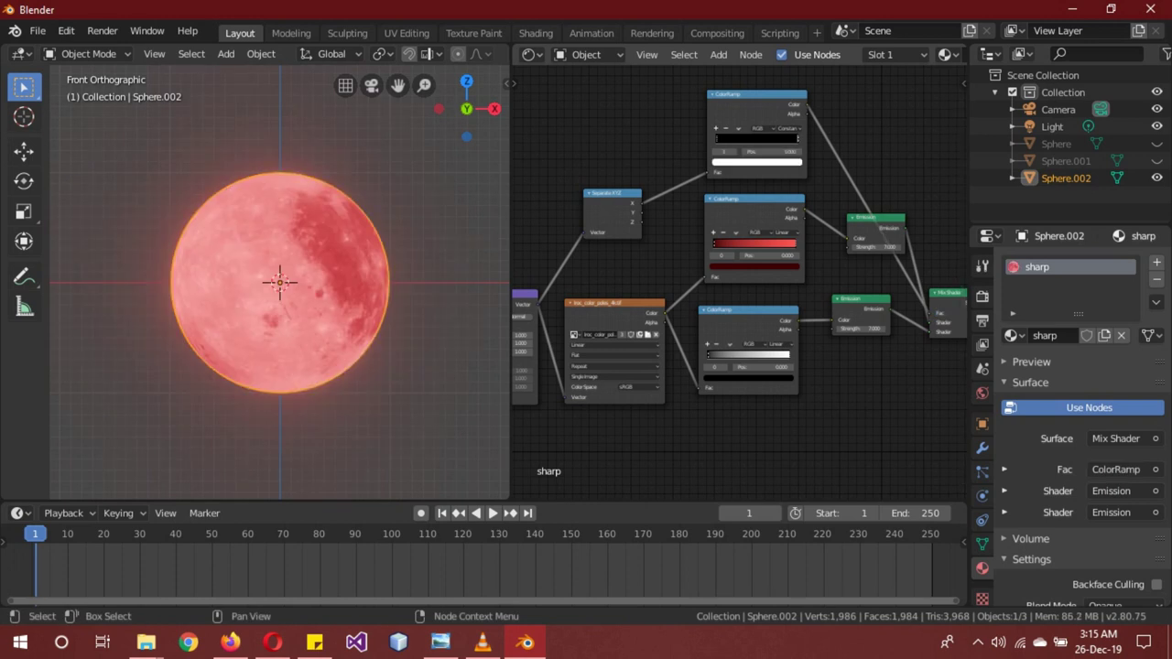
pyautogui.moveTo(798, 139)
pyautogui.mouseDown()
pyautogui.moveTo(716, 139)
pyautogui.moveTo(791, 140)
pyautogui.mouseUp()
pyautogui.click(611, 206)
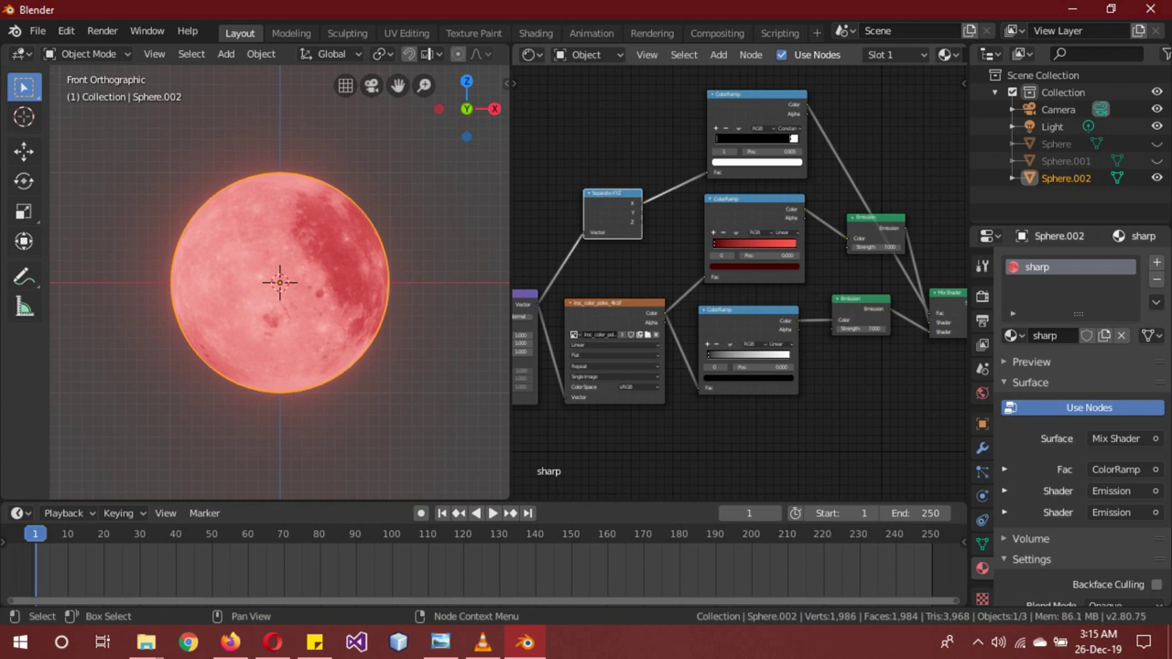
# Replace Separate XYZ with a new Noise Texture driving the upper ColorRamp's Fac.
pyautogui.moveTo(711, 172); pyautogui.dragTo(678, 188)
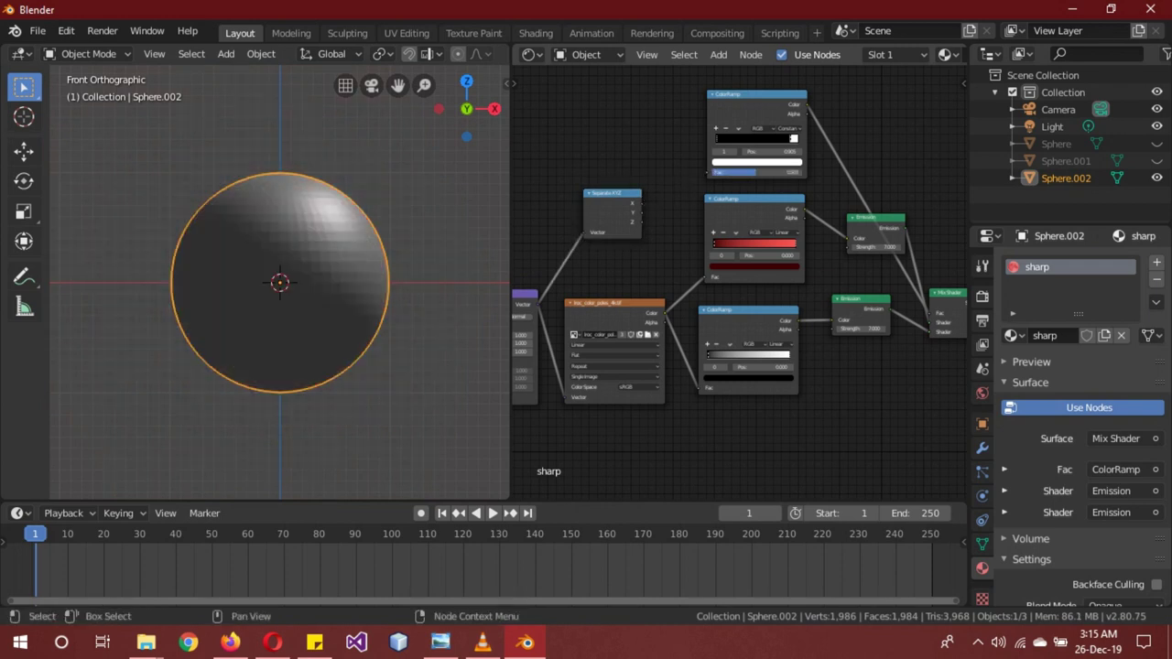
pyautogui.moveTo(612, 213); pyautogui.dragTo(584, 233)
pyautogui.hotkey('shift', 'a')
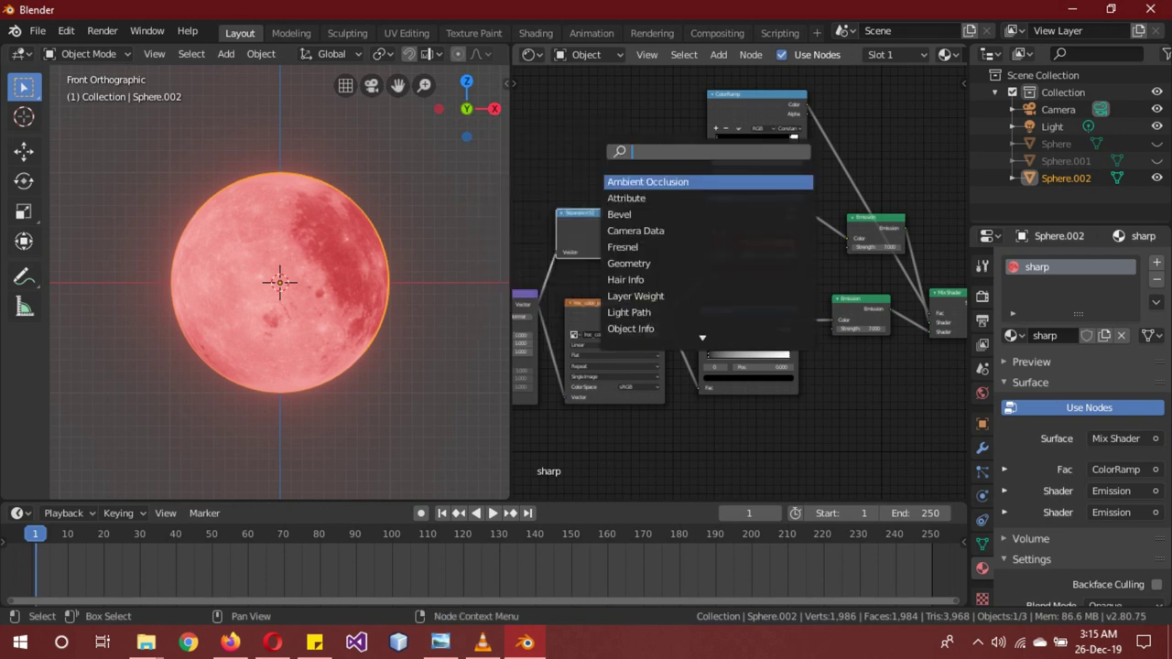
pyautogui.write('no')
pyautogui.press('Return')
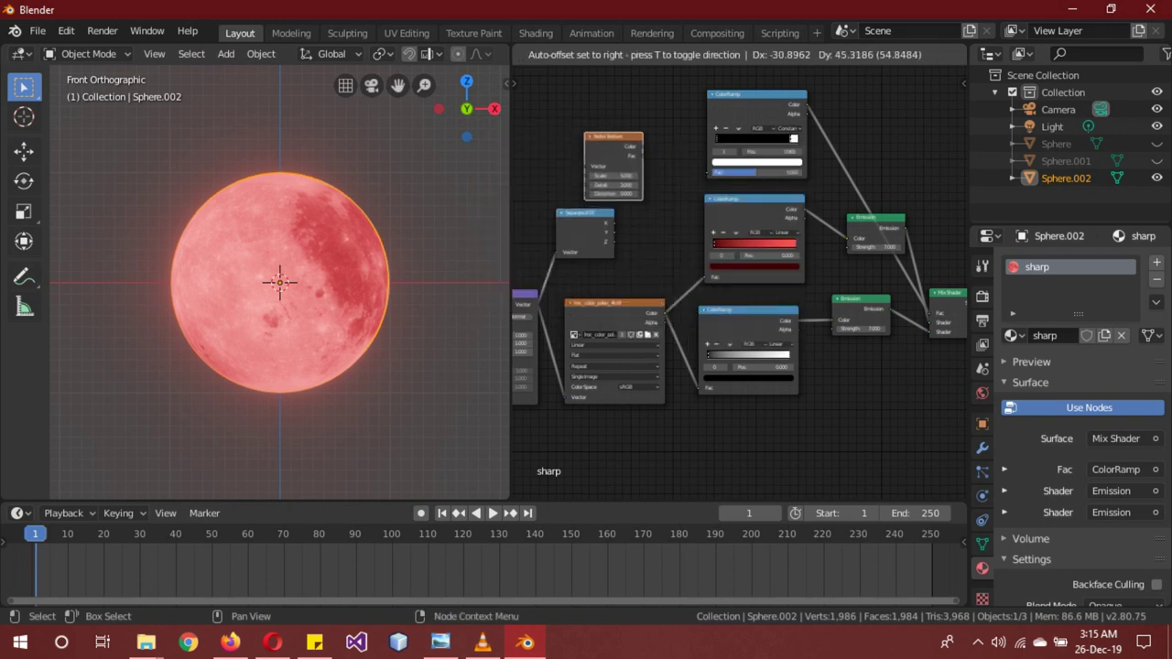
pyautogui.press('Return')
pyautogui.moveTo(638, 142); pyautogui.dragTo(713, 172)
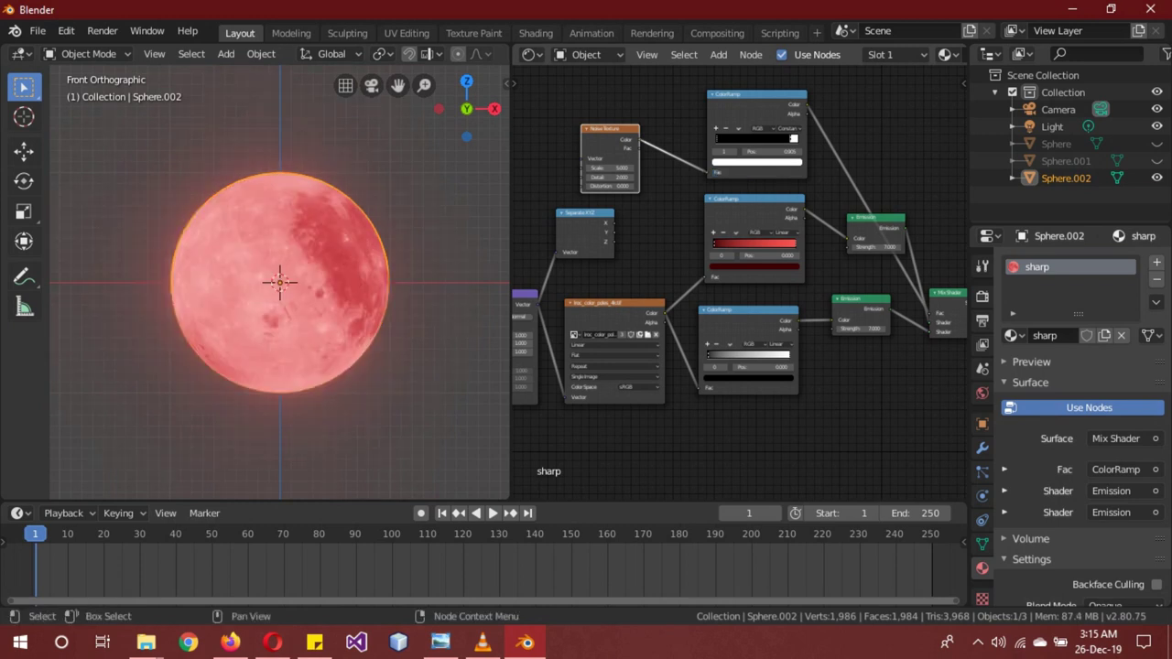
# Tune the upper ramp's interpolation and stops for red mottling, then unlink the red ramp's Fac.
pyautogui.moveTo(794, 138)
pyautogui.mouseDown()
pyautogui.moveTo(734, 138)
pyautogui.moveTo(779, 138)
pyautogui.mouseUp()
pyautogui.click(786, 128)
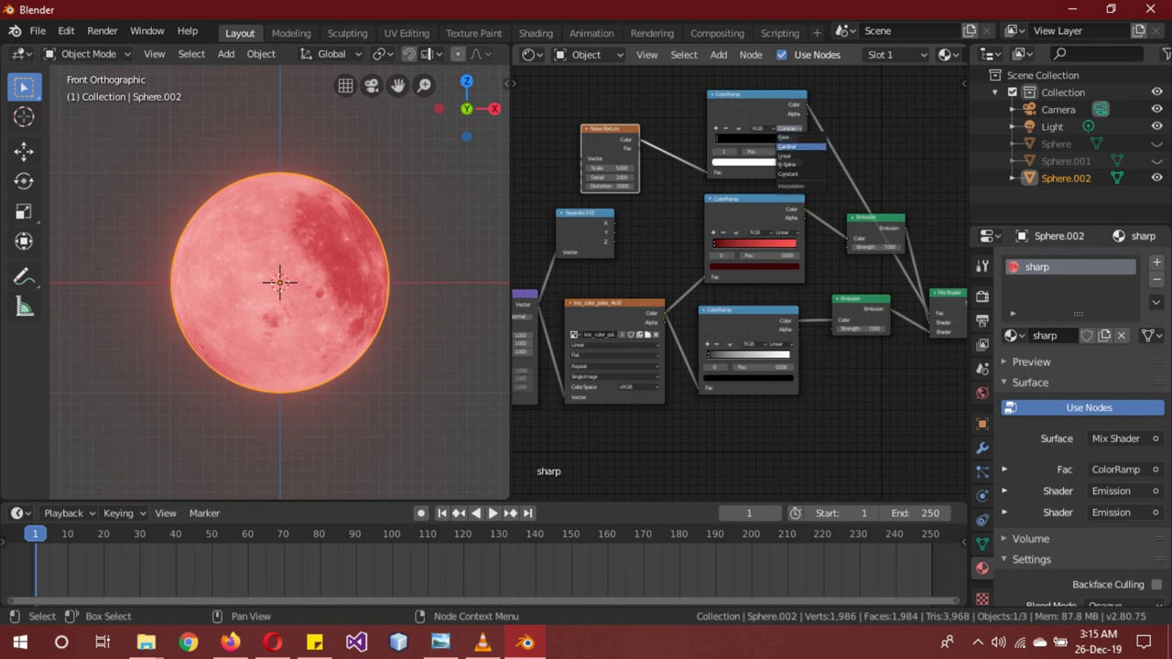
pyautogui.click(790, 156)
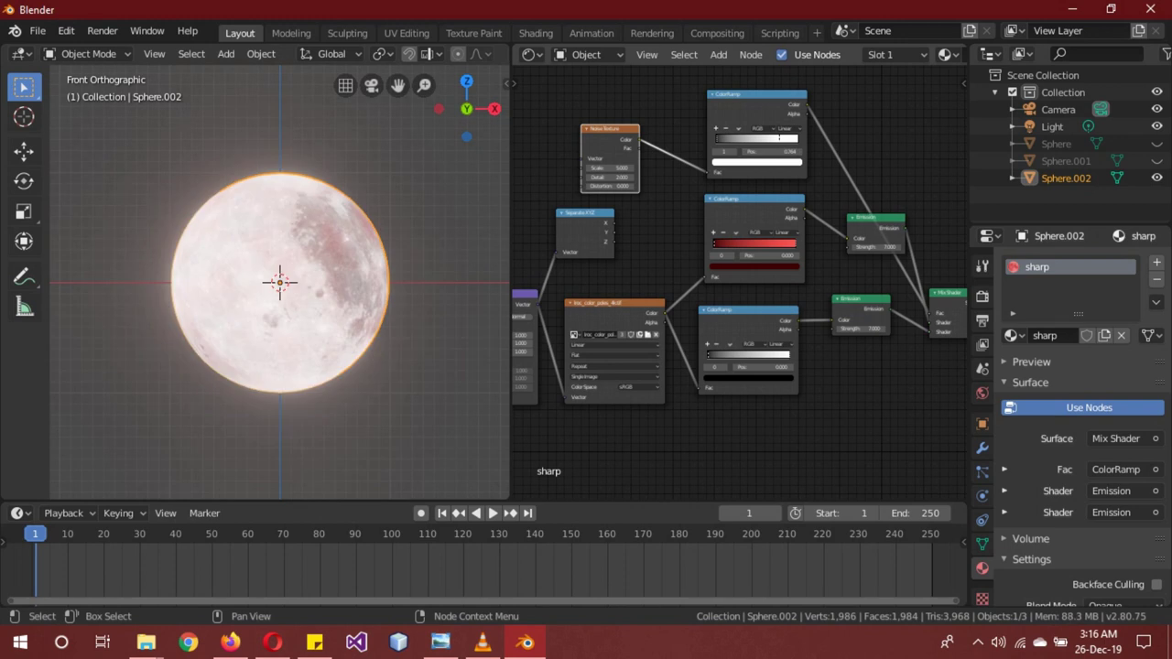
pyautogui.moveTo(779, 137)
pyautogui.mouseDown()
pyautogui.moveTo(790, 138)
pyautogui.moveTo(722, 137)
pyautogui.moveTo(796, 137)
pyautogui.mouseUp()
pyautogui.moveTo(717, 137); pyautogui.dragTo(762, 137)
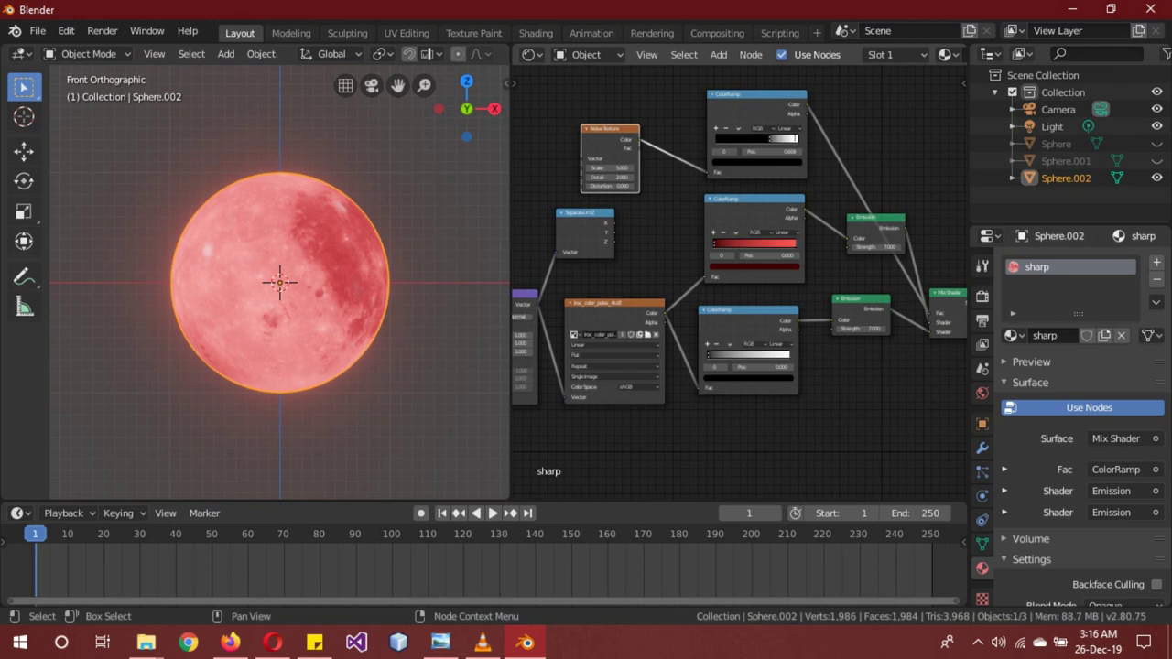
pyautogui.moveTo(771, 137)
pyautogui.mouseDown()
pyautogui.moveTo(784, 137)
pyautogui.moveTo(740, 137)
pyautogui.moveTo(771, 138)
pyautogui.mouseUp()
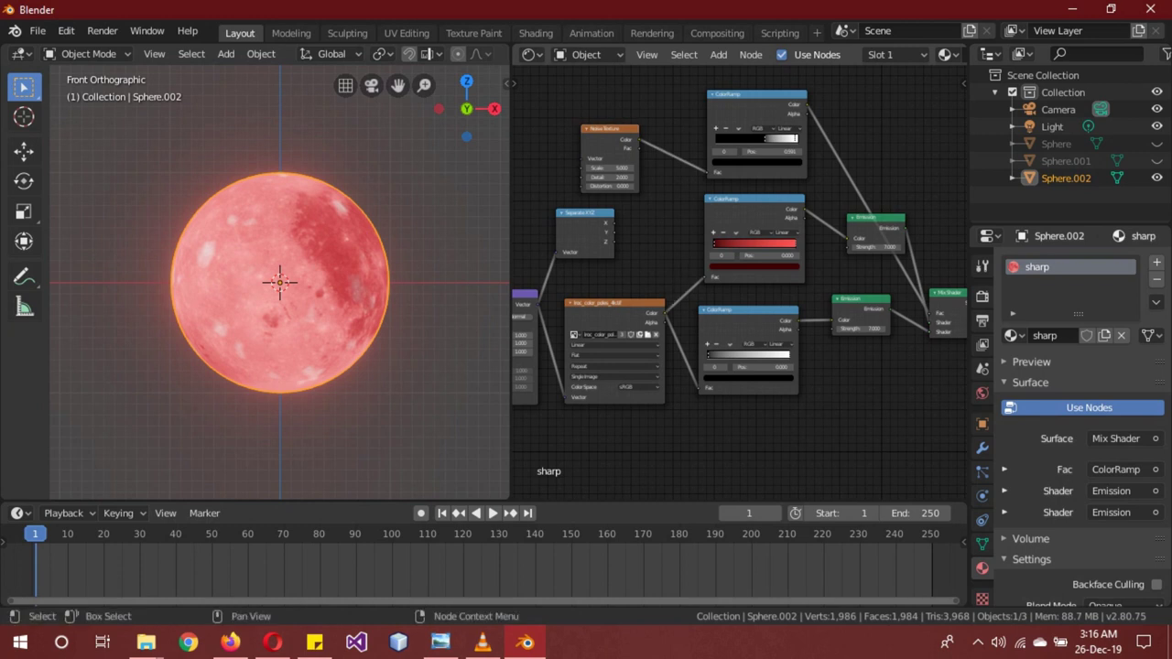
pyautogui.moveTo(708, 277); pyautogui.dragTo(678, 293)
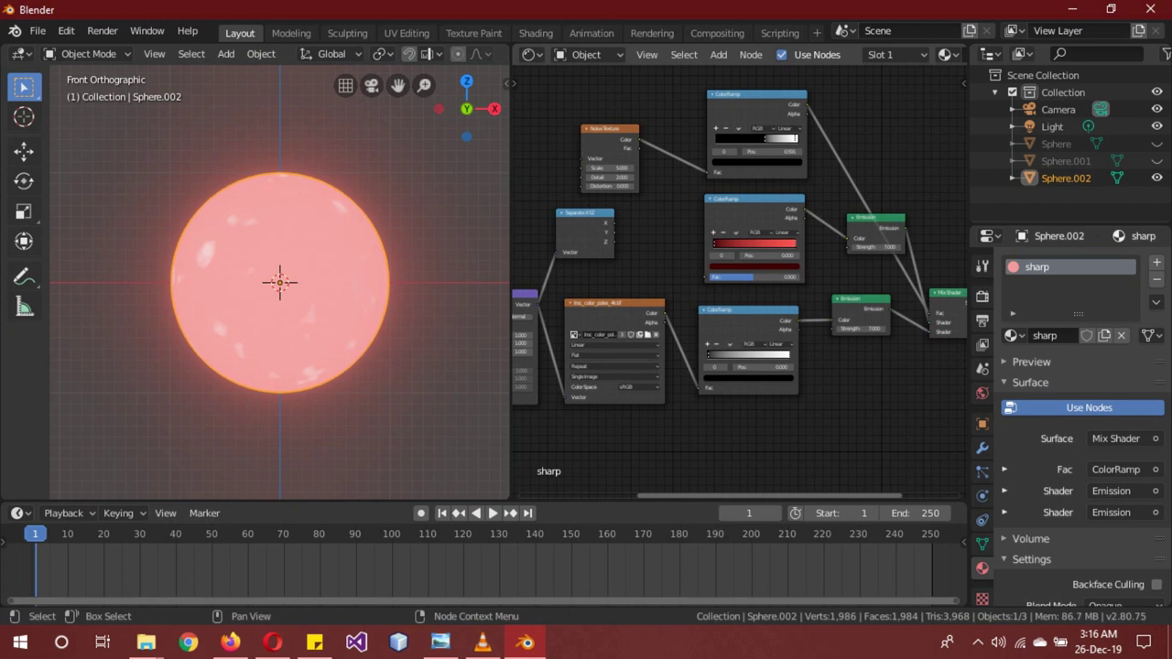
# Send the lower Emission node straight to Material Output and move the Mix Shader aside.
pyautogui.moveTo(732, 275); pyautogui.dragTo(605, 275, button='middle')
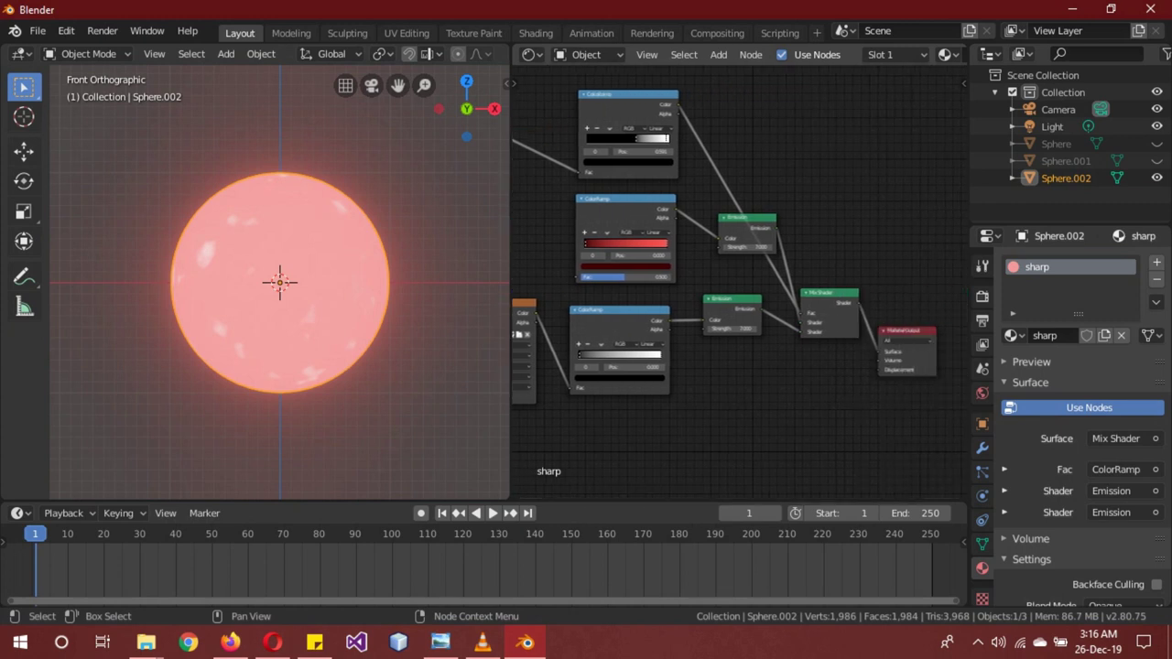
pyautogui.keyDown('ctrl'); pyautogui.keyDown('shift'); pyautogui.click(733, 312); pyautogui.keyUp('shift'); pyautogui.keyUp('ctrl')
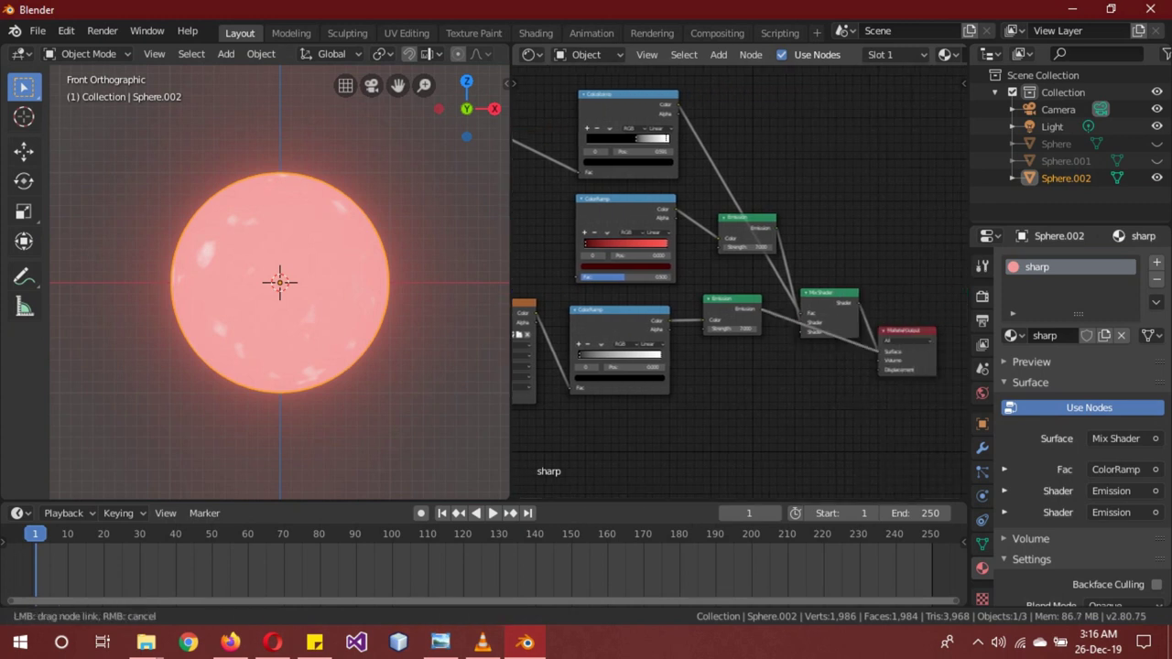
pyautogui.moveTo(829, 295); pyautogui.dragTo(846, 211)
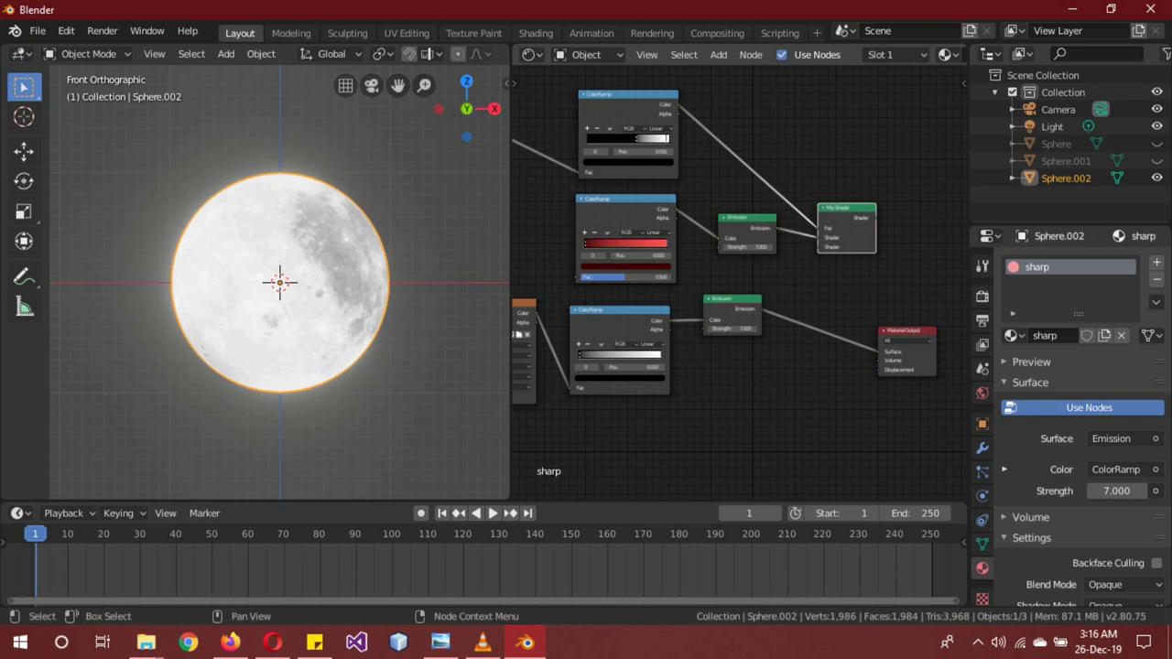
# Recolour the lower ramp's stops so the moon turns blue, then cyan, then pink.
pyautogui.click(619, 377)
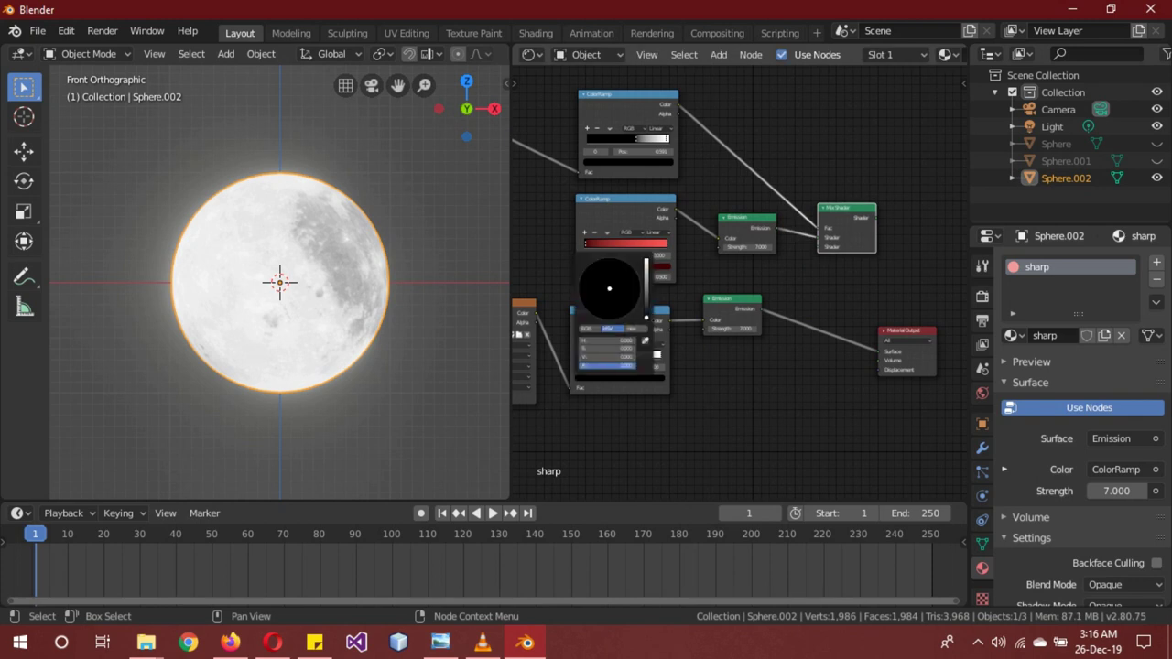
pyautogui.moveTo(646, 316); pyautogui.dragTo(639, 278)
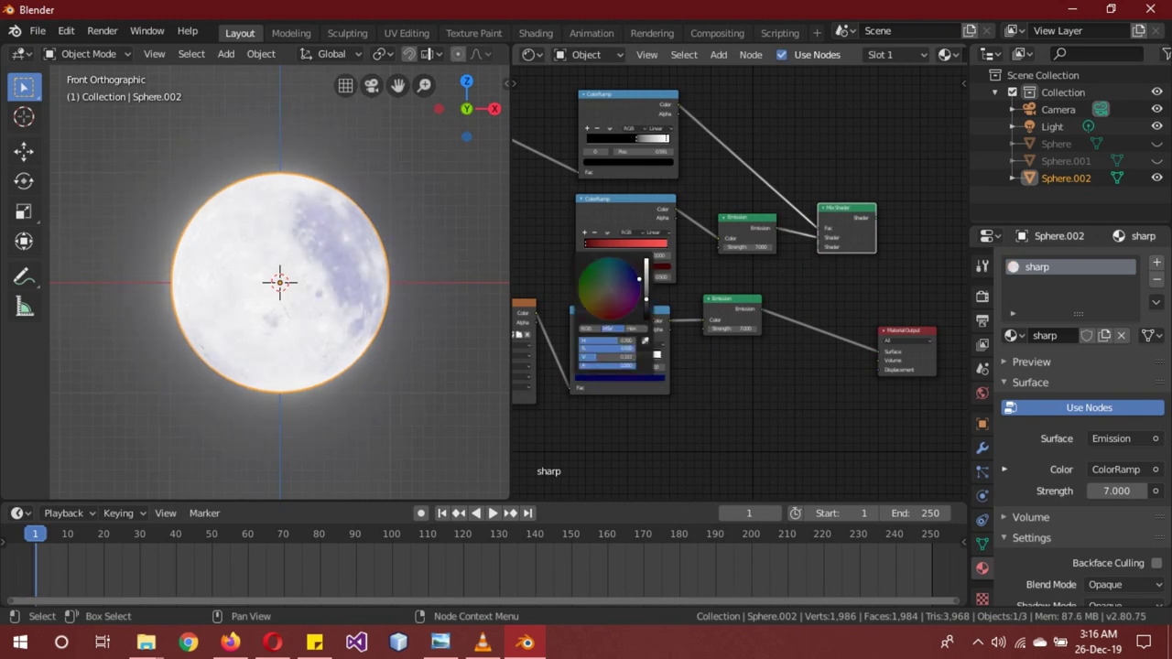
pyautogui.press('Escape')
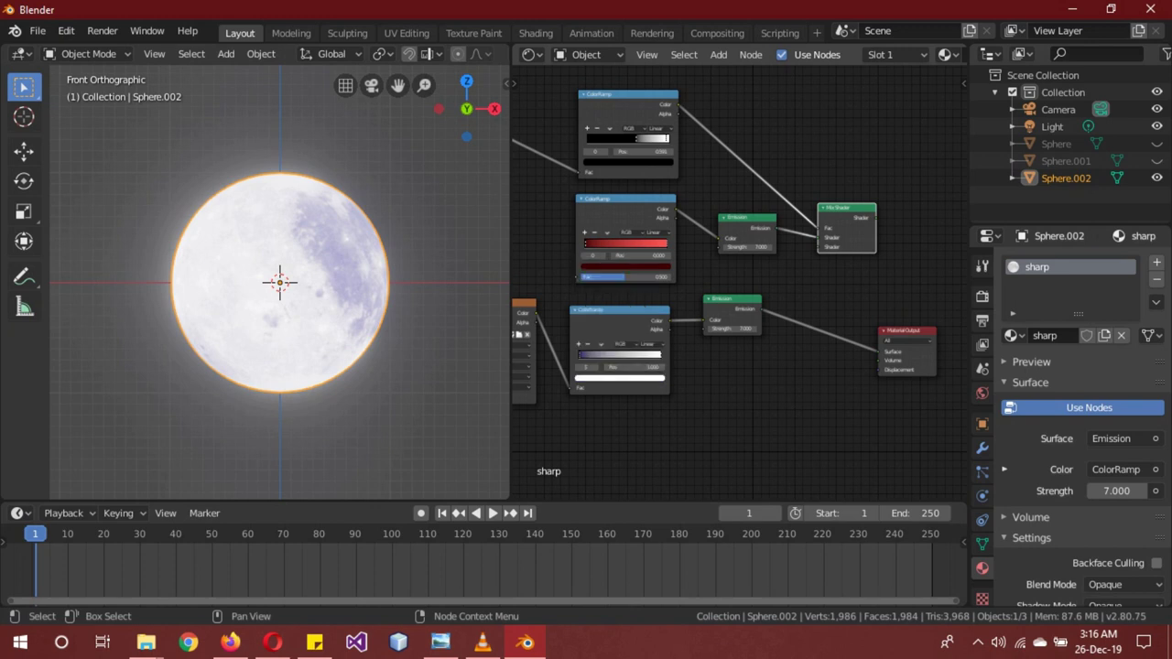
pyautogui.click(619, 376)
pyautogui.click(611, 271)
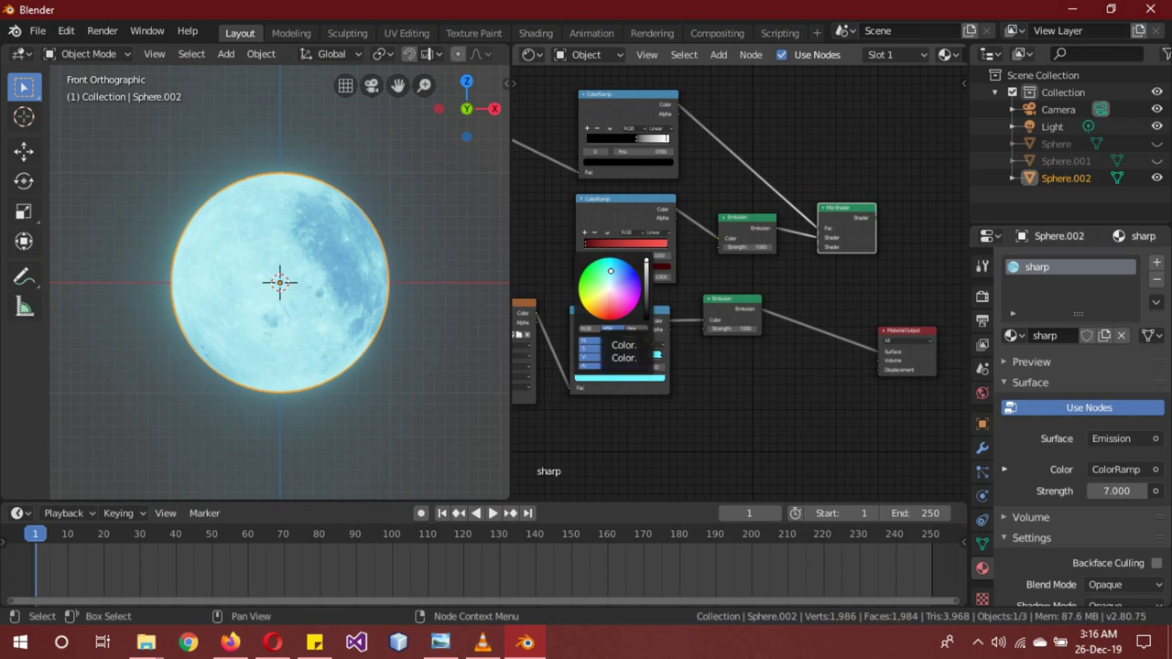
pyautogui.click(596, 293)
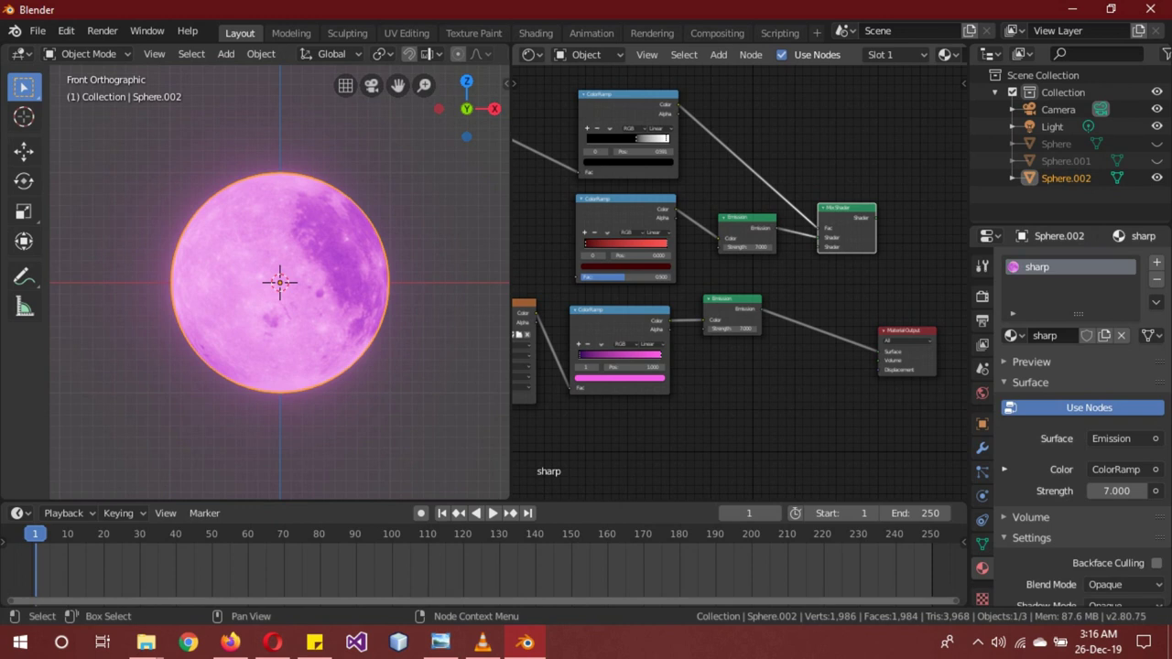
# Change the lower ramp colour to yellow and fine-tune its saturation.
pyautogui.click(619, 376)
pyautogui.click(620, 275)
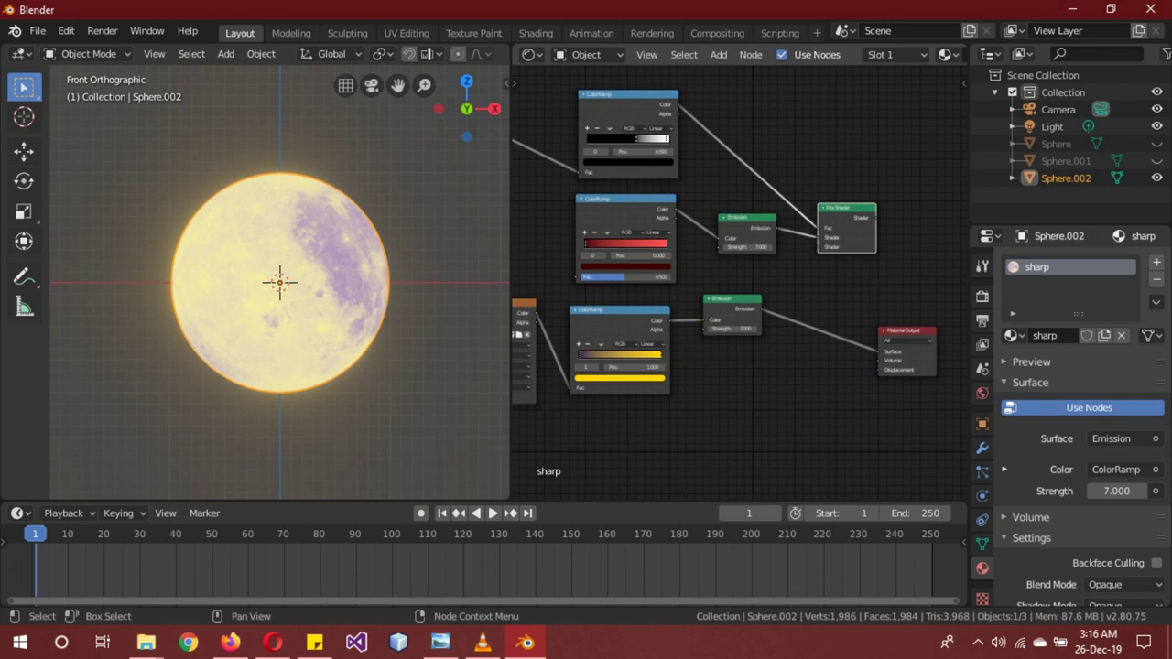
pyautogui.click(620, 377)
pyautogui.click(631, 268)
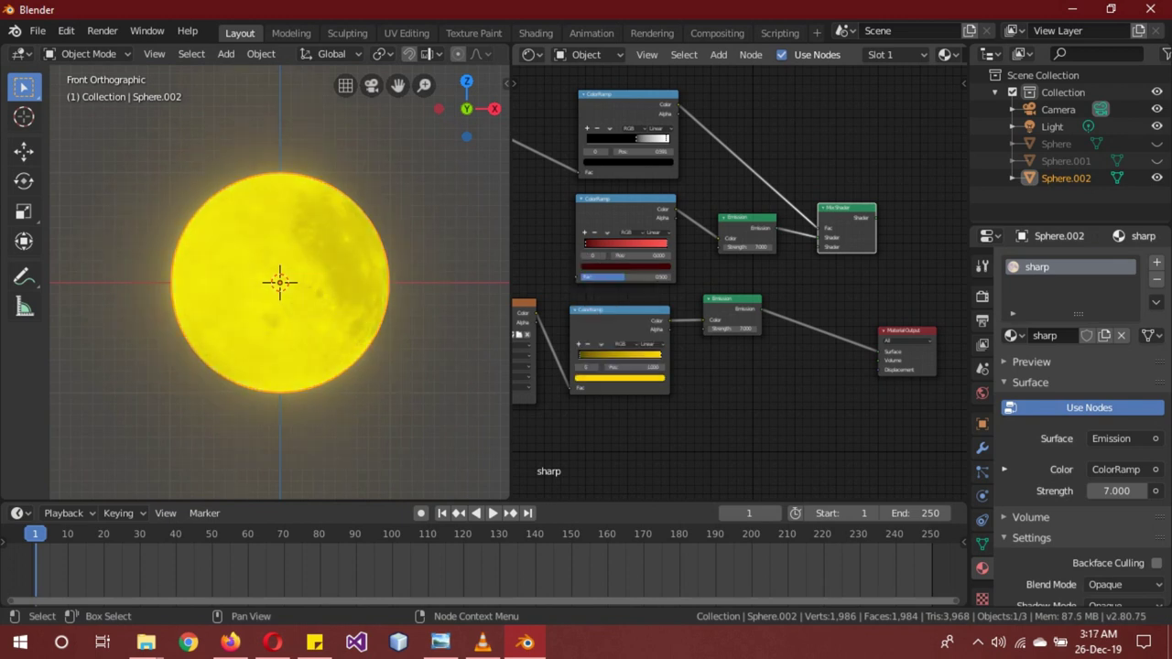
pyautogui.click(619, 377)
pyautogui.click(600, 299)
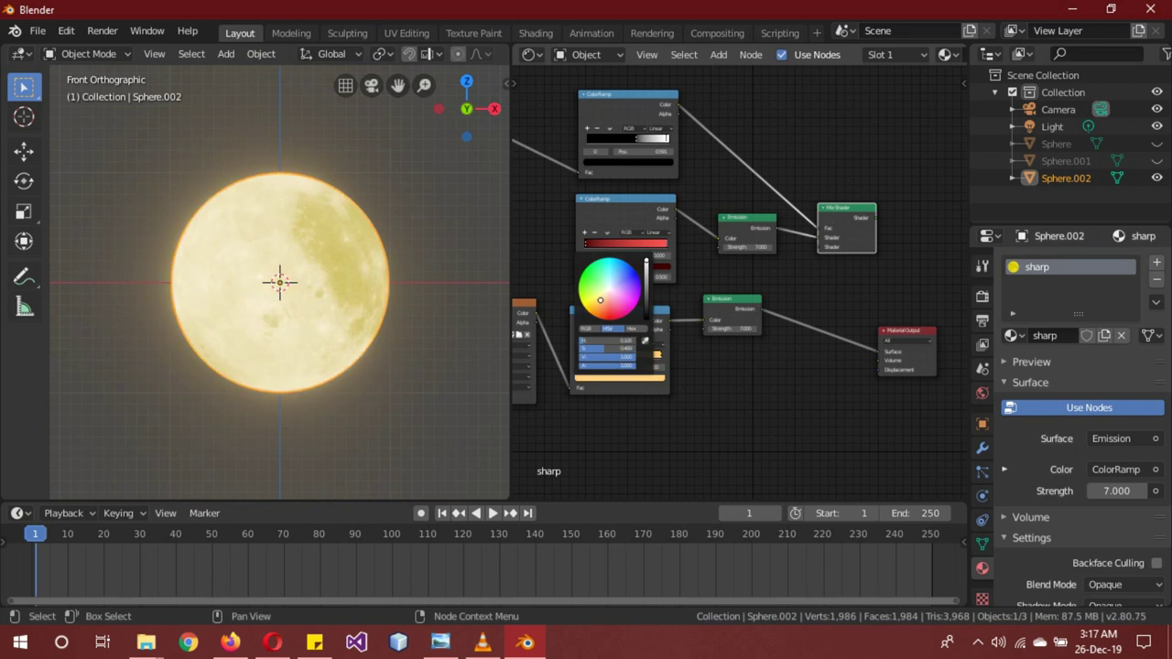
pyautogui.moveTo(597, 348); pyautogui.dragTo(614, 348)
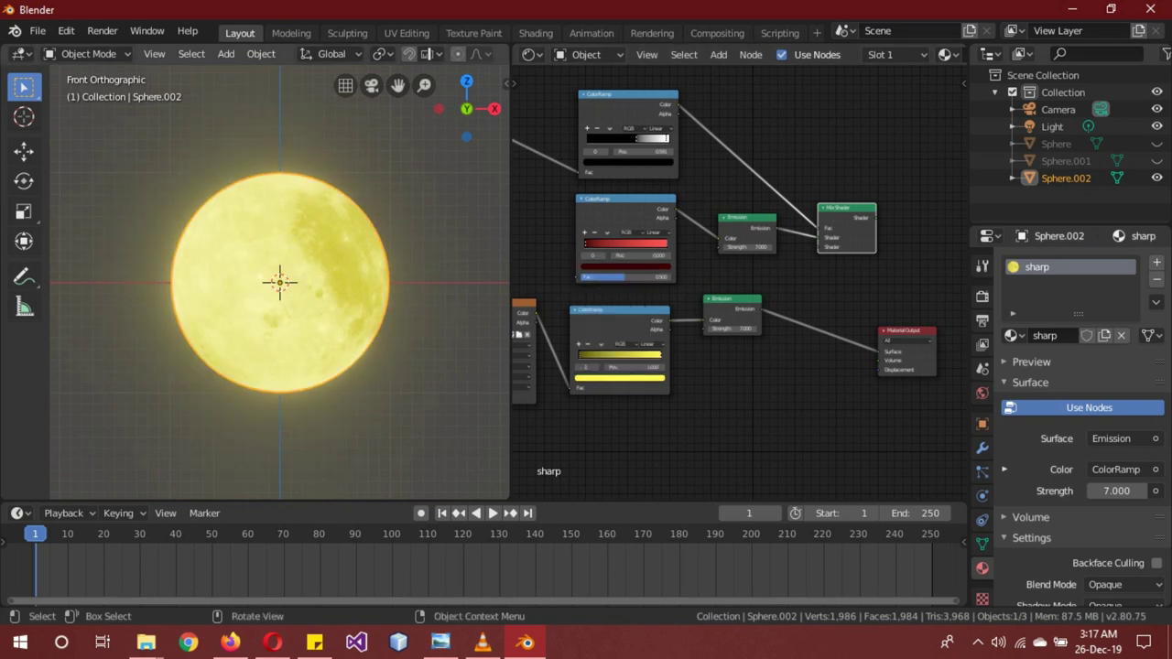